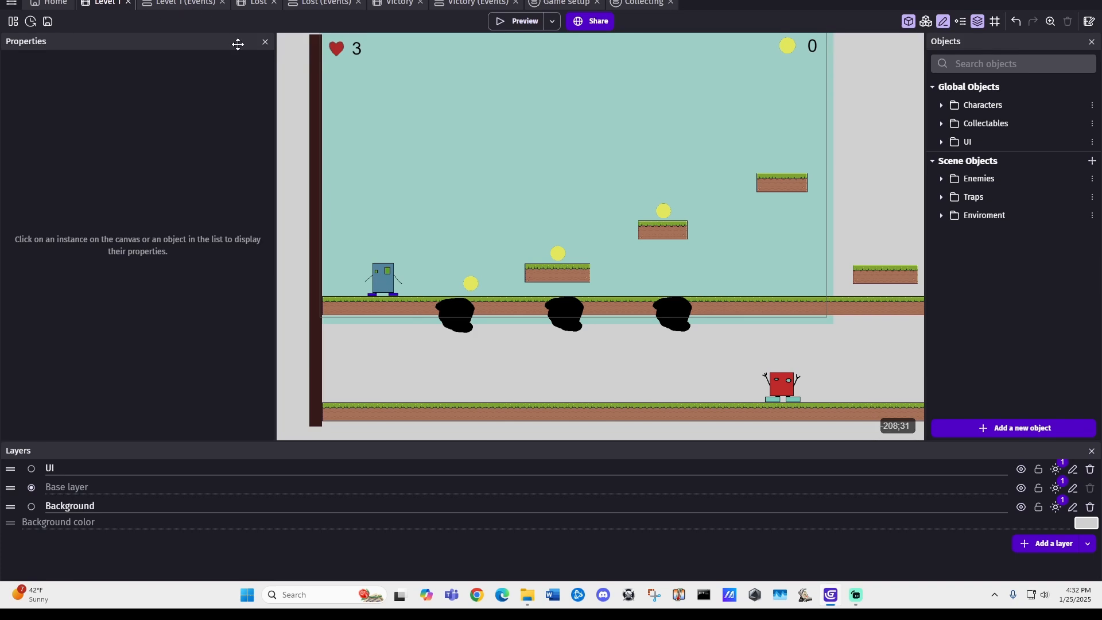
# Step: Open the main character for editing, remove its existing Walk animation and add a new animation named Walk
pyautogui.doubleClick(387, 280)
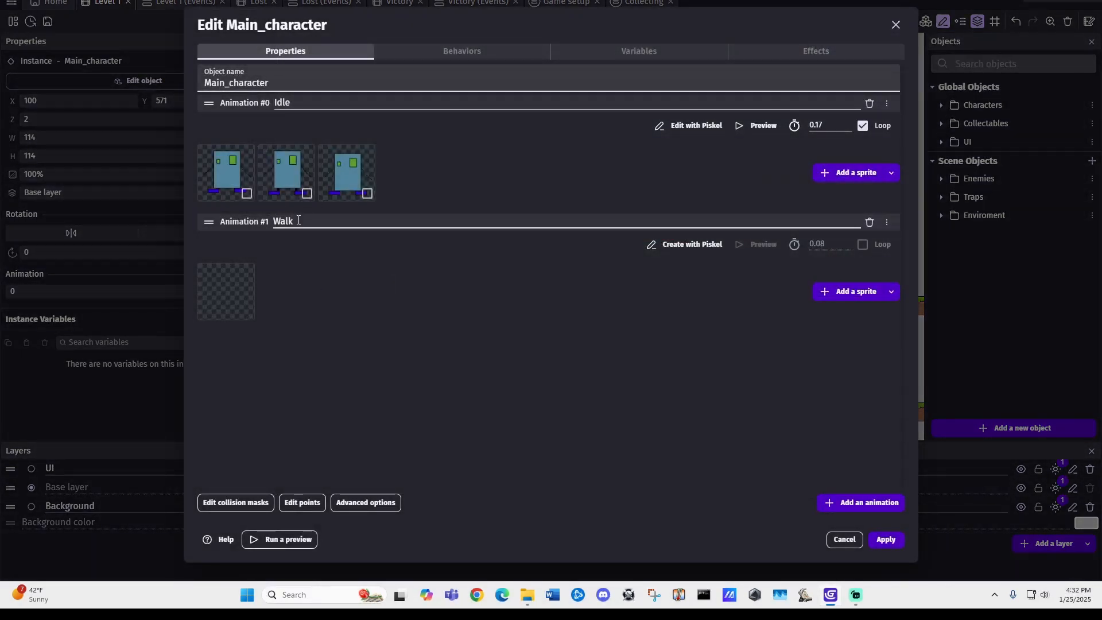
pyautogui.click(870, 223)
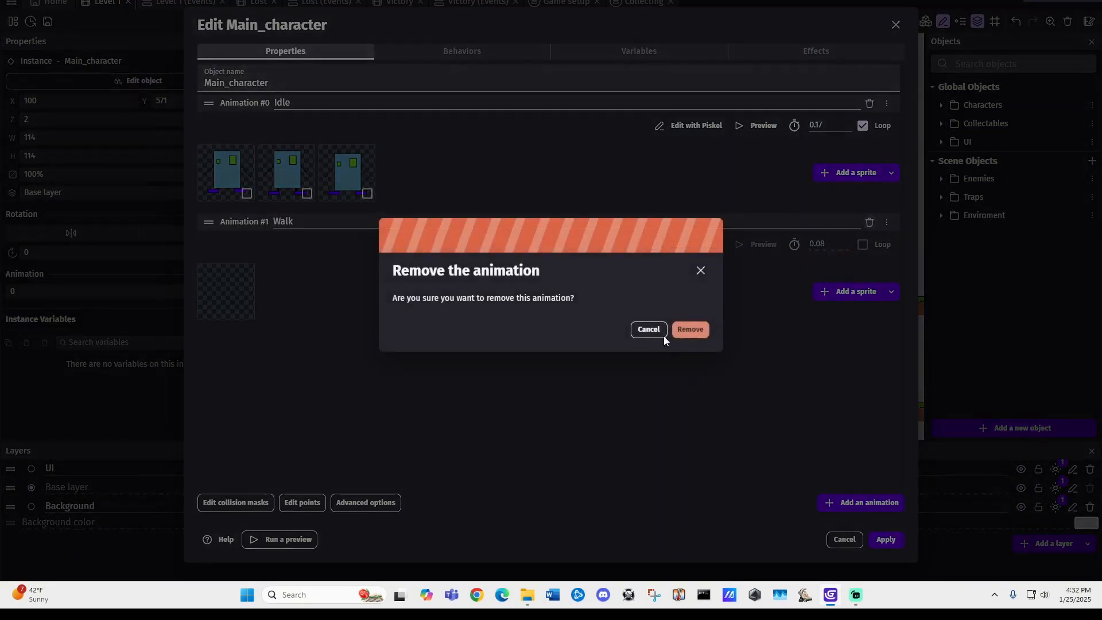
pyautogui.click(696, 331)
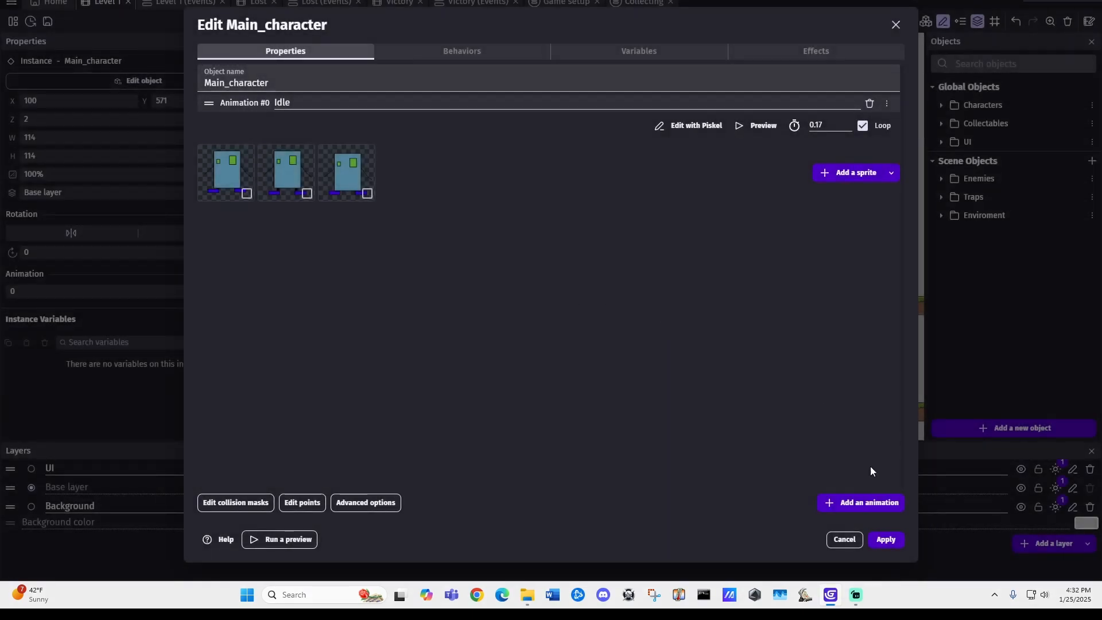
pyautogui.click(865, 507)
pyautogui.click(321, 223)
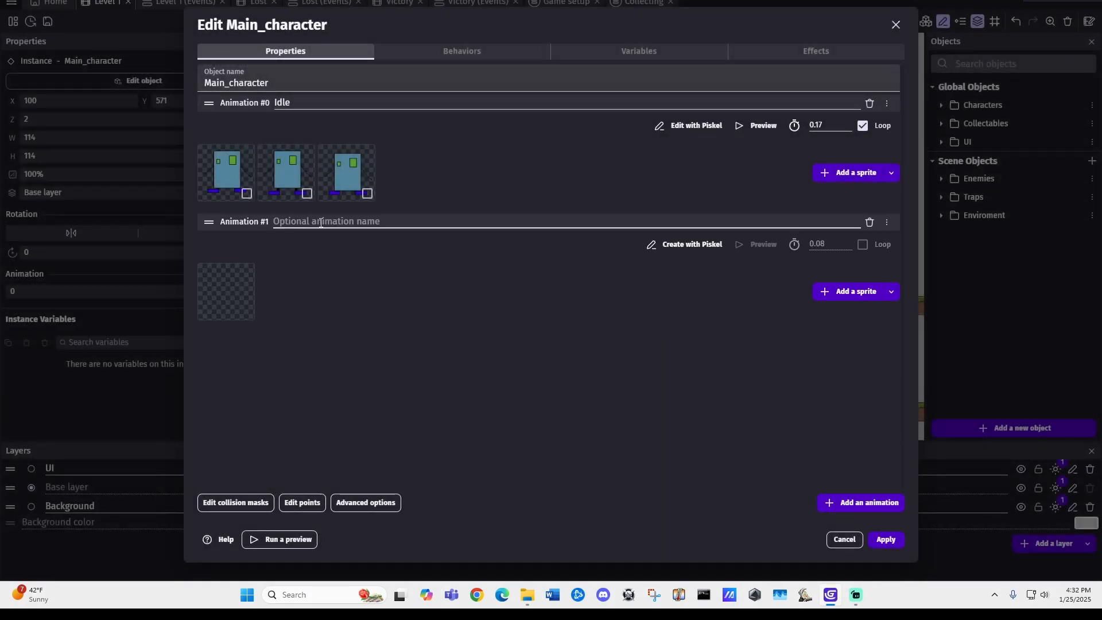
pyautogui.write('Walk')
pyautogui.click(638, 380)
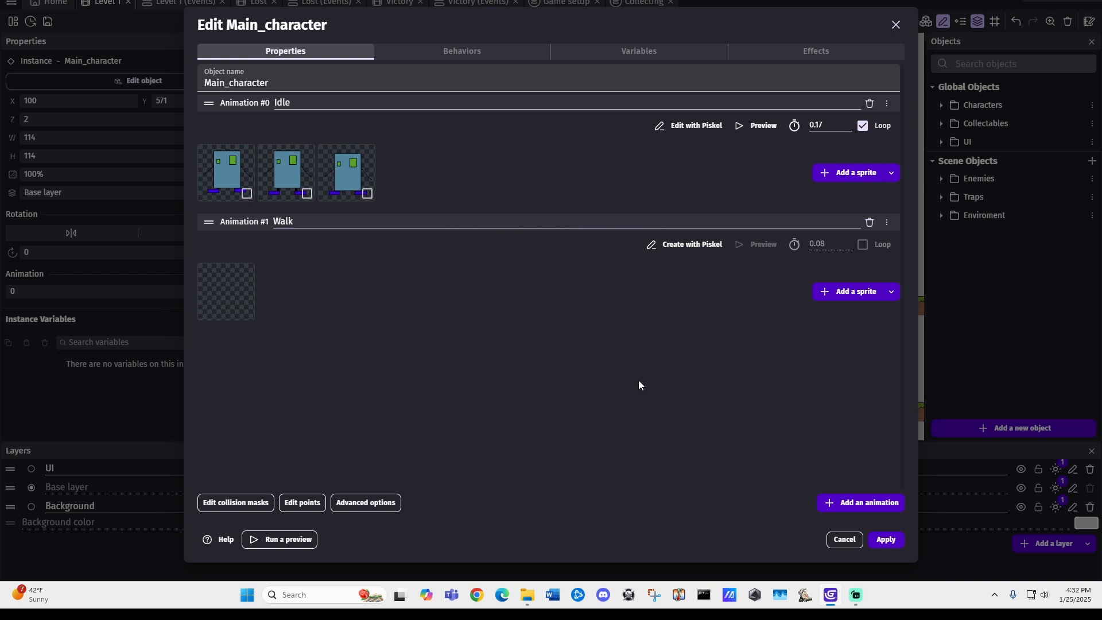
# Step: Add a third animation to the main character and name it Dead
pyautogui.click(861, 503)
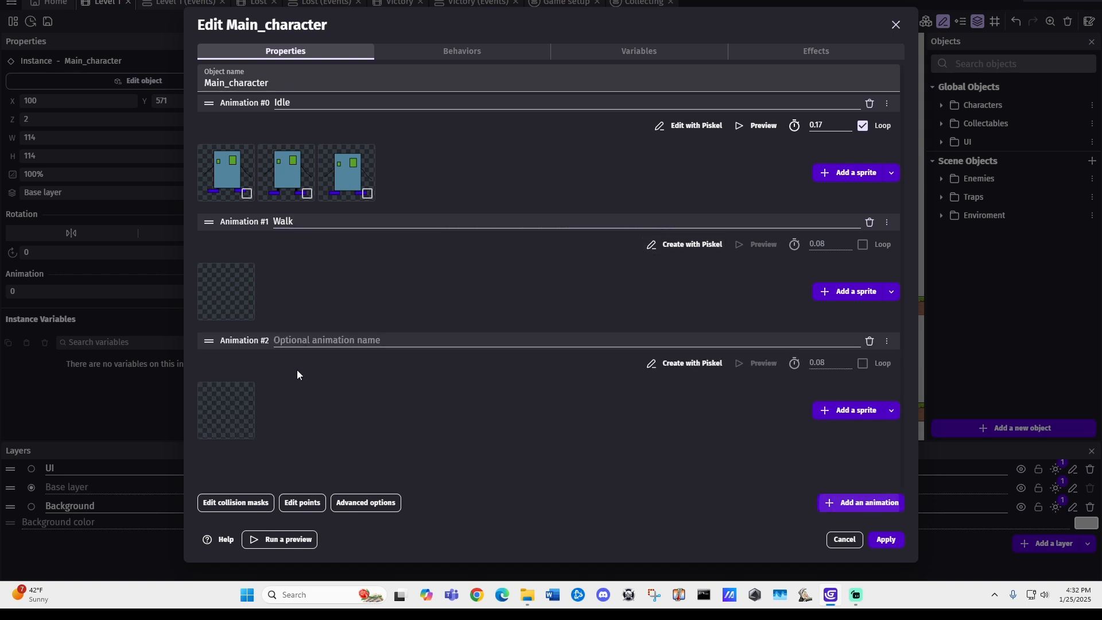
pyautogui.click(322, 341)
pyautogui.write('Dead')
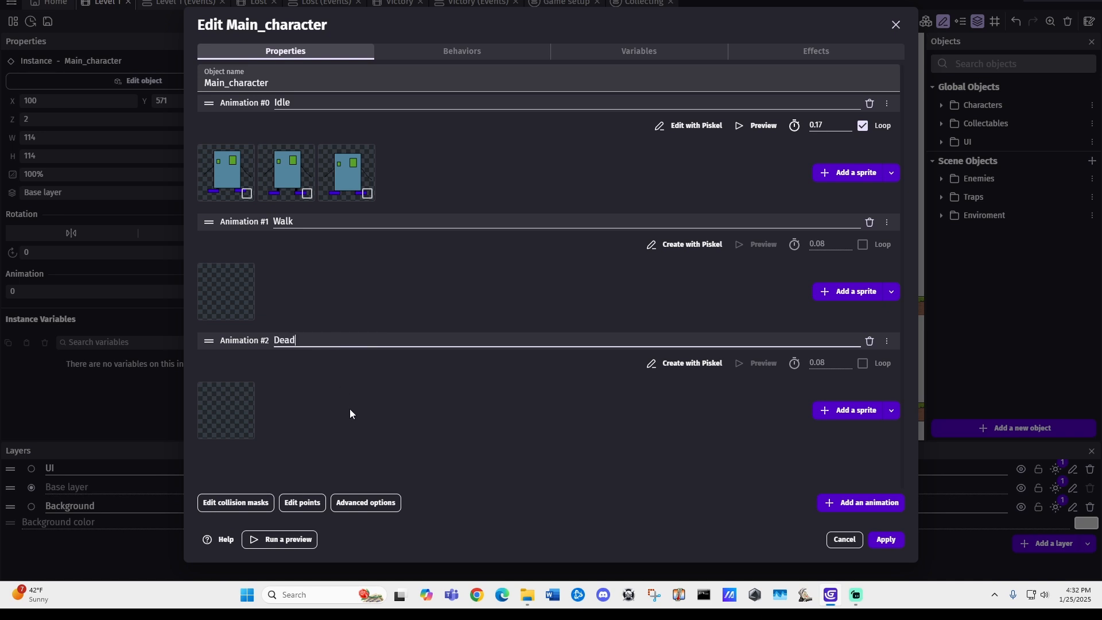
pyautogui.click(375, 417)
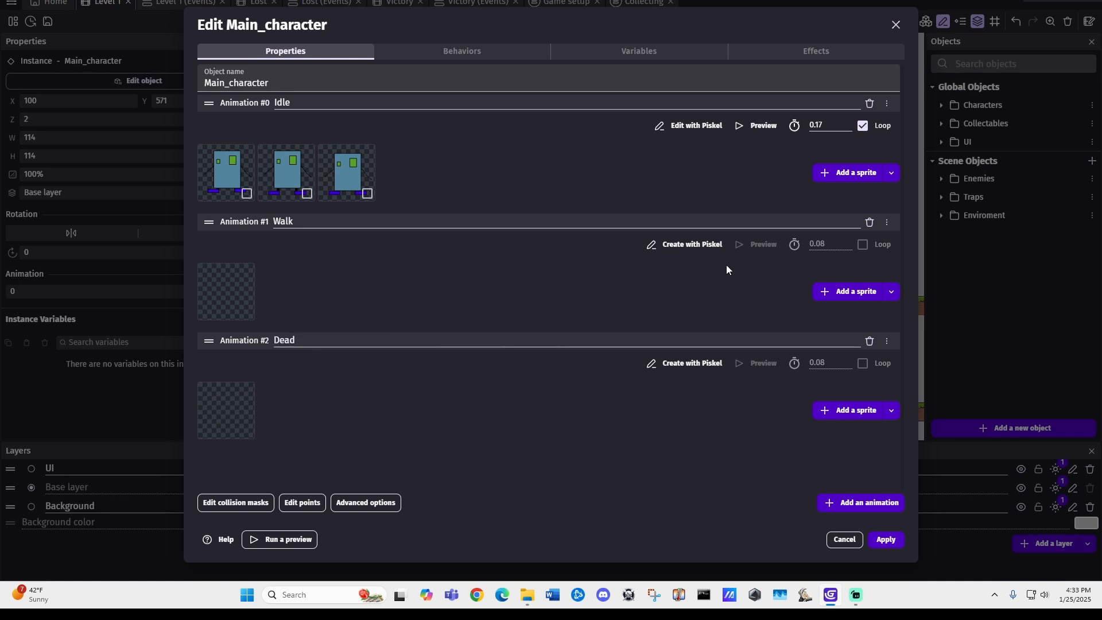
# Step: Add the Idle14 image from the project's assets folder as the first sprite of the Walk animation
pyautogui.click(845, 292)
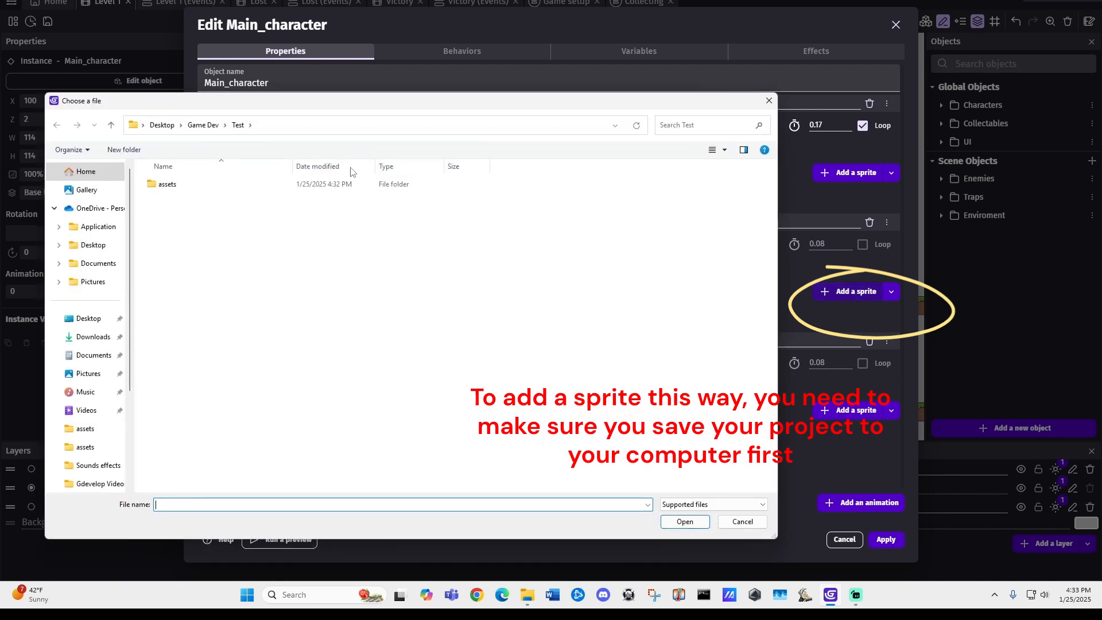
pyautogui.doubleClick(173, 190)
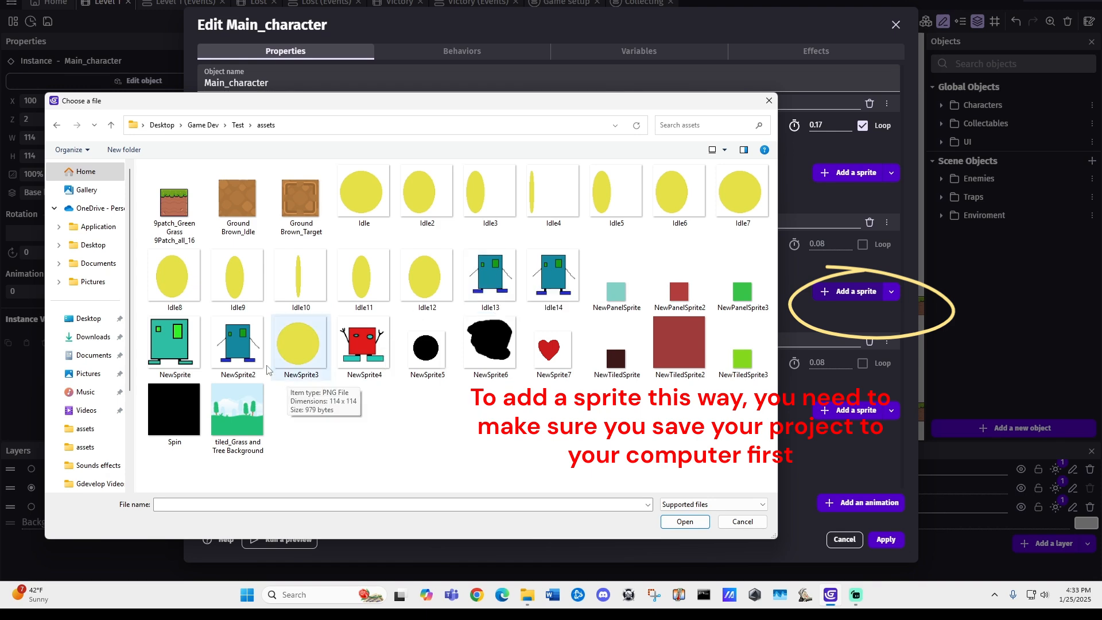
pyautogui.click(544, 298)
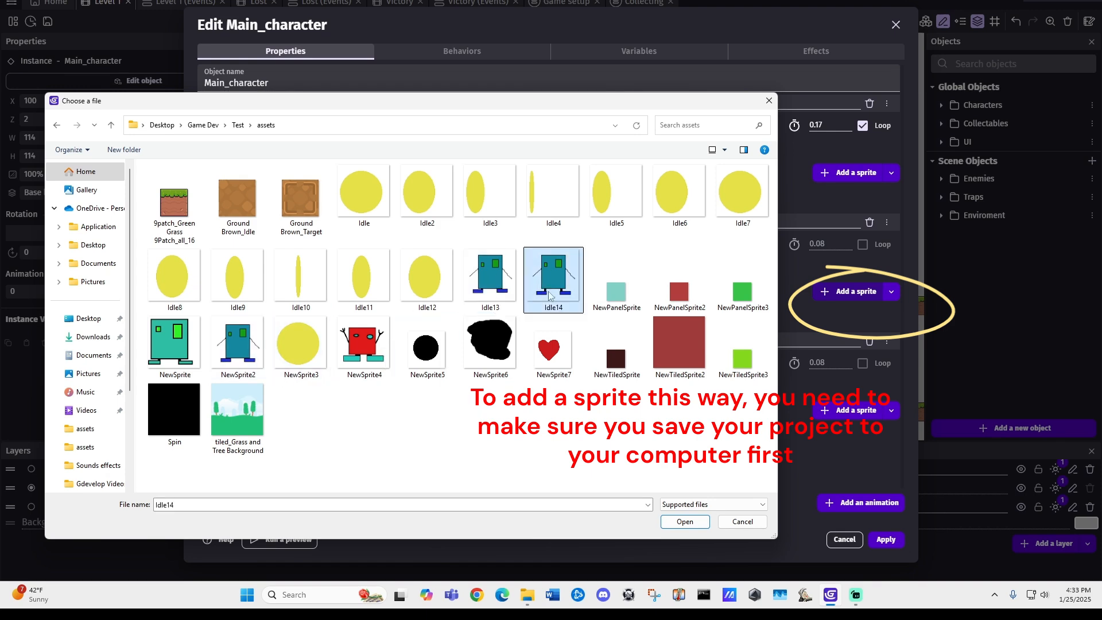
pyautogui.click(684, 521)
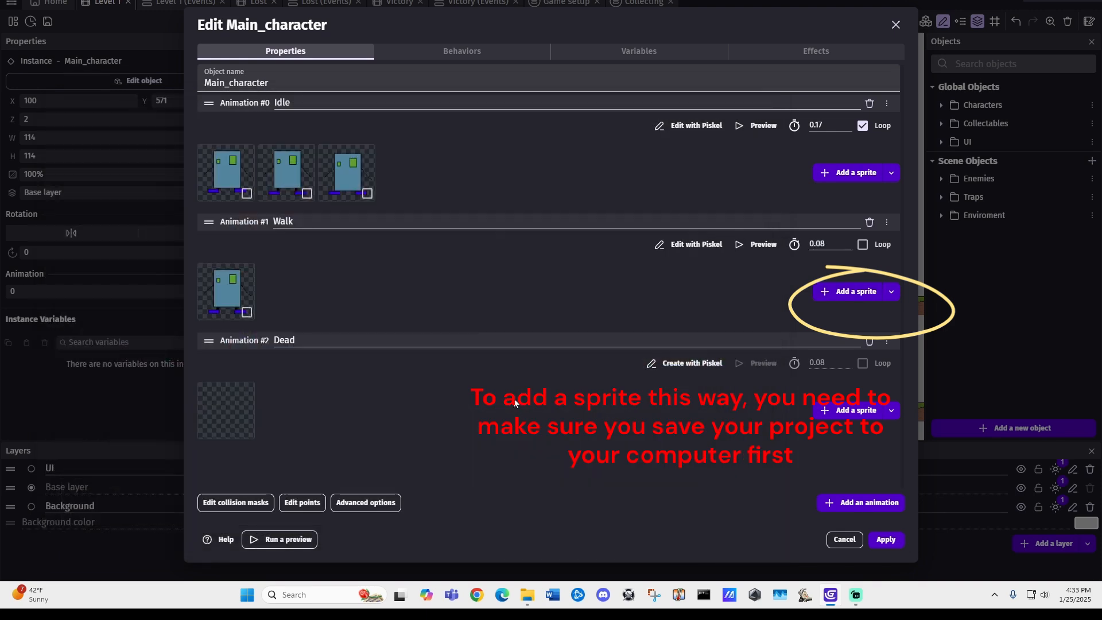
# Step: Open the Walk animation in the Piskel image editor and duplicate its first frame
pyautogui.click(685, 246)
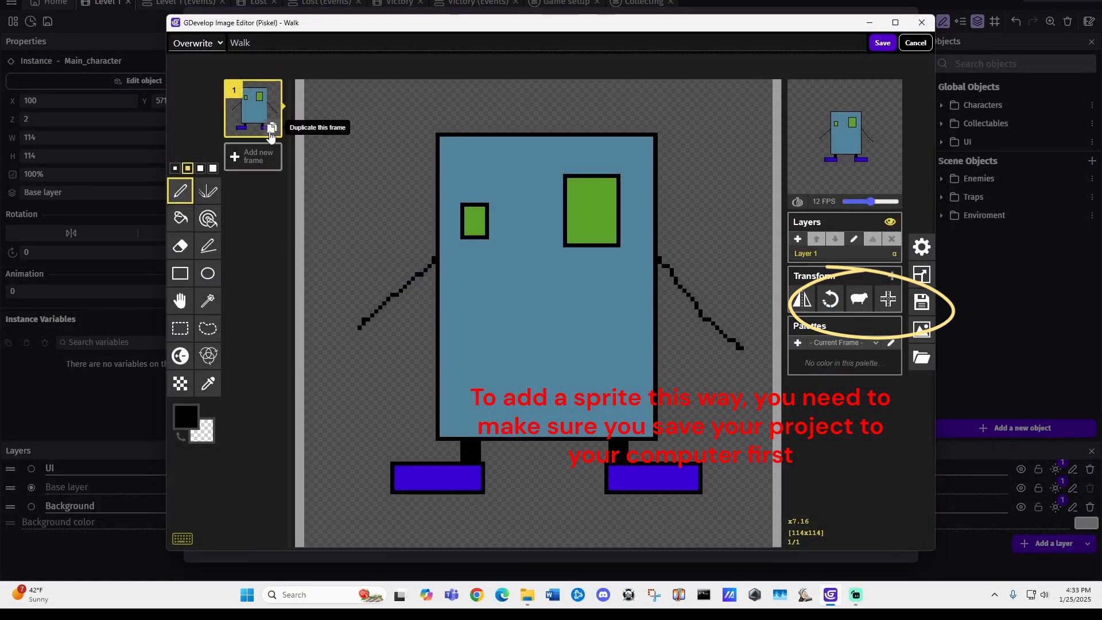
pyautogui.click(272, 131)
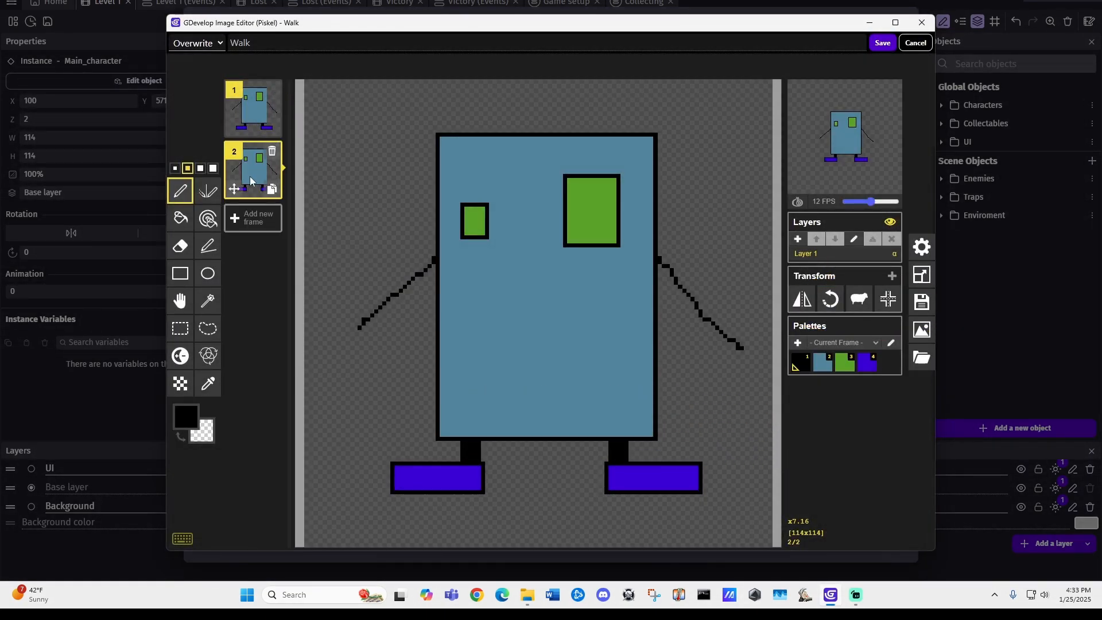
# Step: Erase the right-hand leg between the body and the foot in frame 2
pyautogui.click(180, 328)
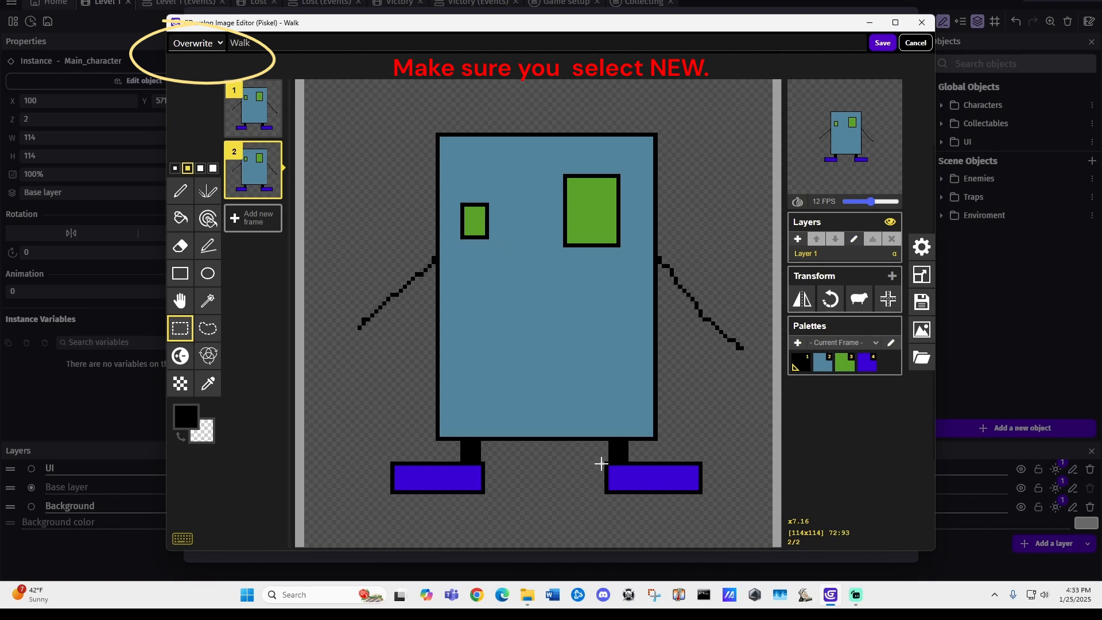
pyautogui.scroll(2, 594, 462)
pyautogui.click(180, 245)
pyautogui.scroll(2, 495, 404)
pyautogui.scroll(1, 495, 404)
pyautogui.moveTo(545, 426)
pyautogui.mouseDown()
pyautogui.moveTo(611, 428)
pyautogui.moveTo(563, 398)
pyautogui.moveTo(581, 398)
pyautogui.mouseUp()
pyautogui.click(591, 397)
pyautogui.scroll(-2, 594, 399)
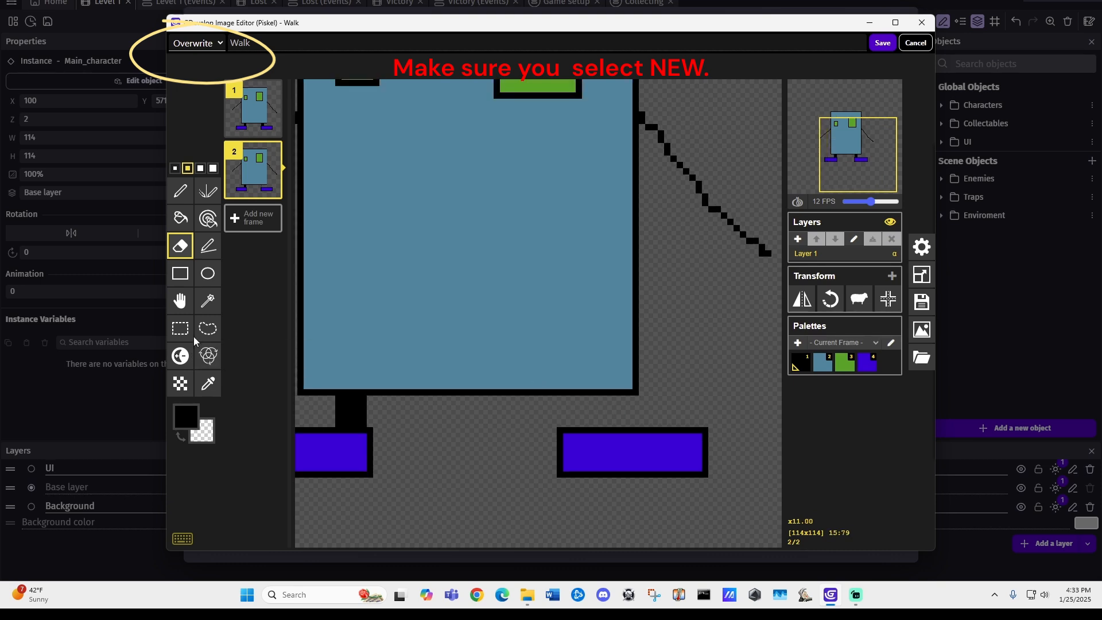
# Step: Select the right-hand foot in frame 2 with a rectangular selection and move it up just below the body
pyautogui.click(180, 327)
pyautogui.click(555, 422)
pyautogui.moveTo(555, 422); pyautogui.dragTo(717, 487)
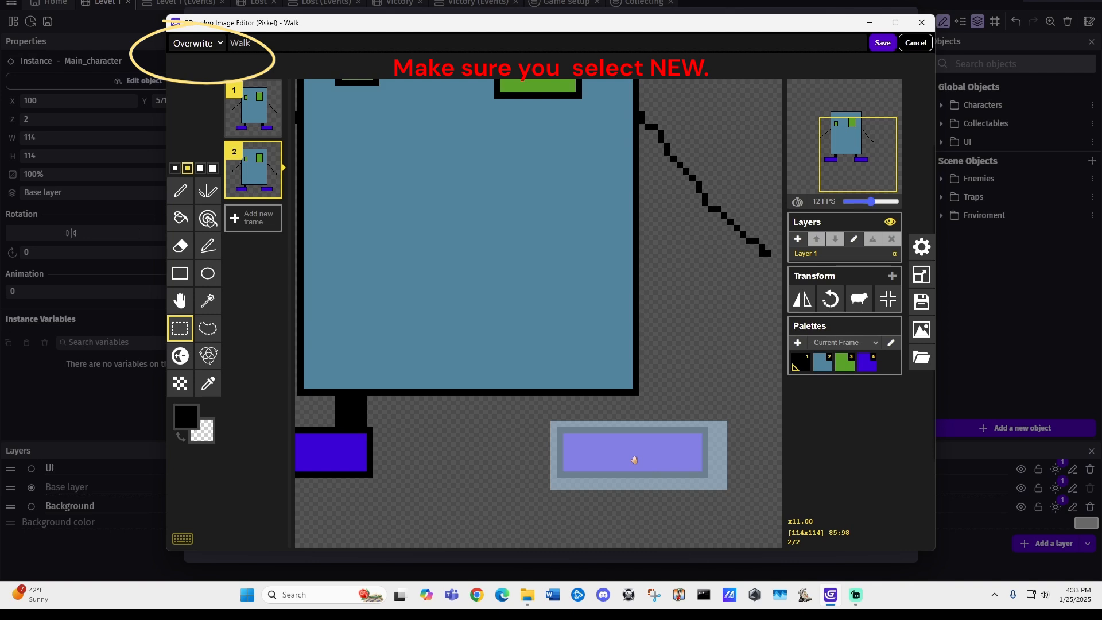
pyautogui.moveTo(634, 458); pyautogui.dragTo(627, 435)
pyautogui.click(522, 435)
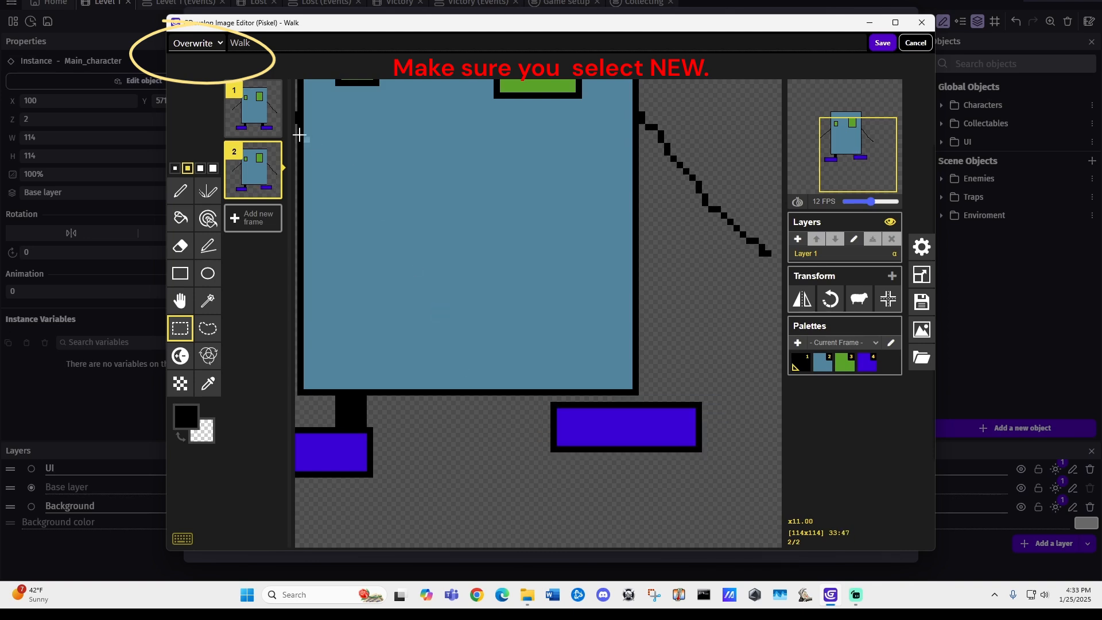
pyautogui.click(273, 132)
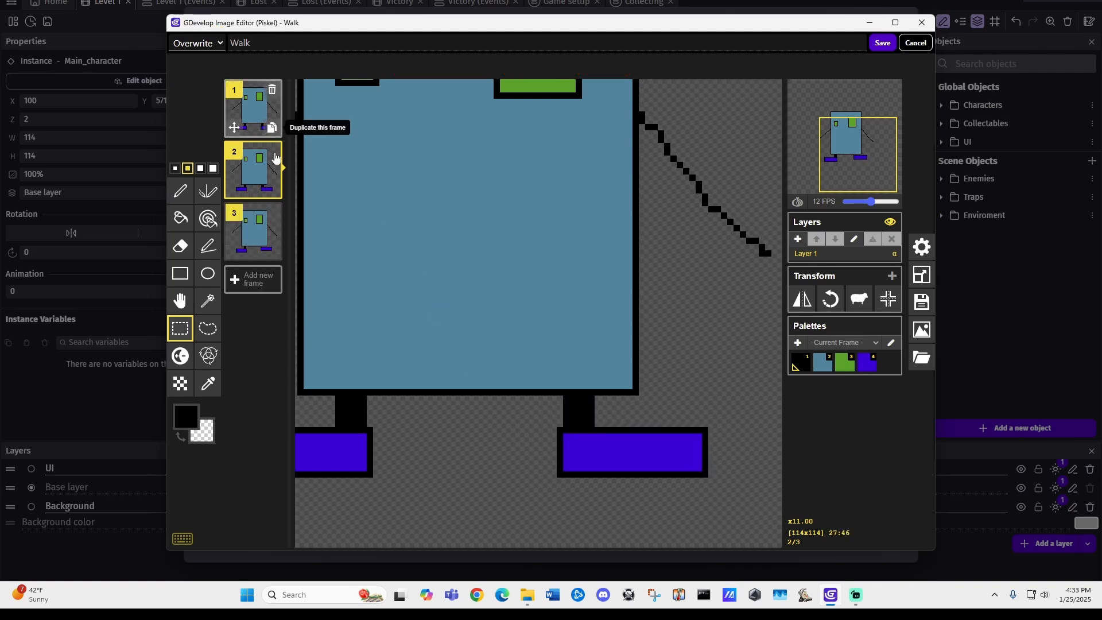
pyautogui.moveTo(256, 171); pyautogui.dragTo(260, 233)
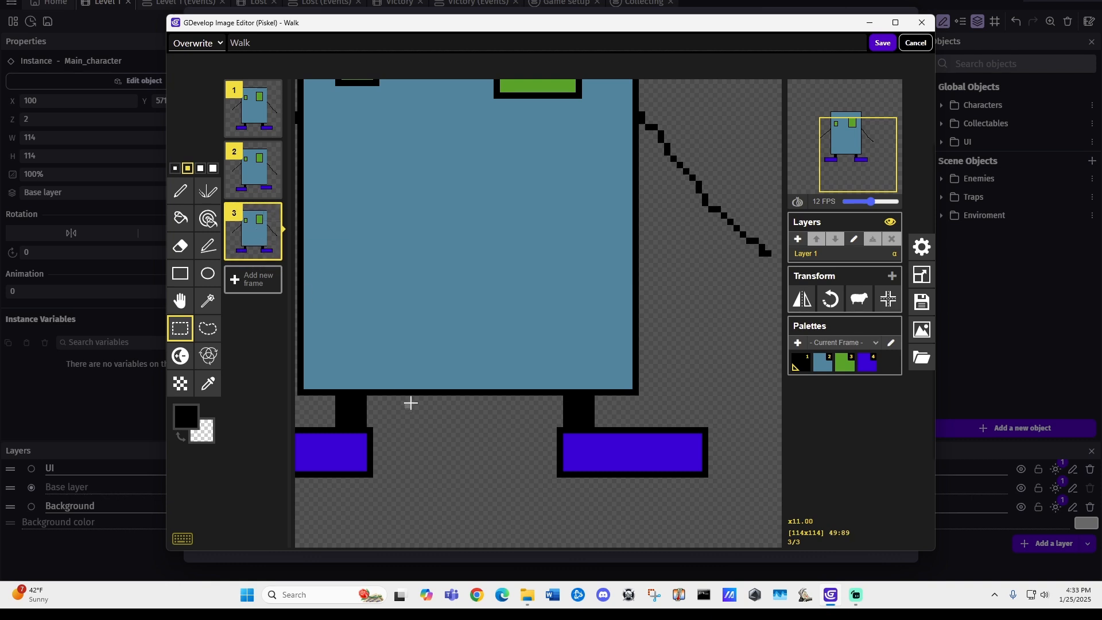
pyautogui.scroll(-3, 469, 376)
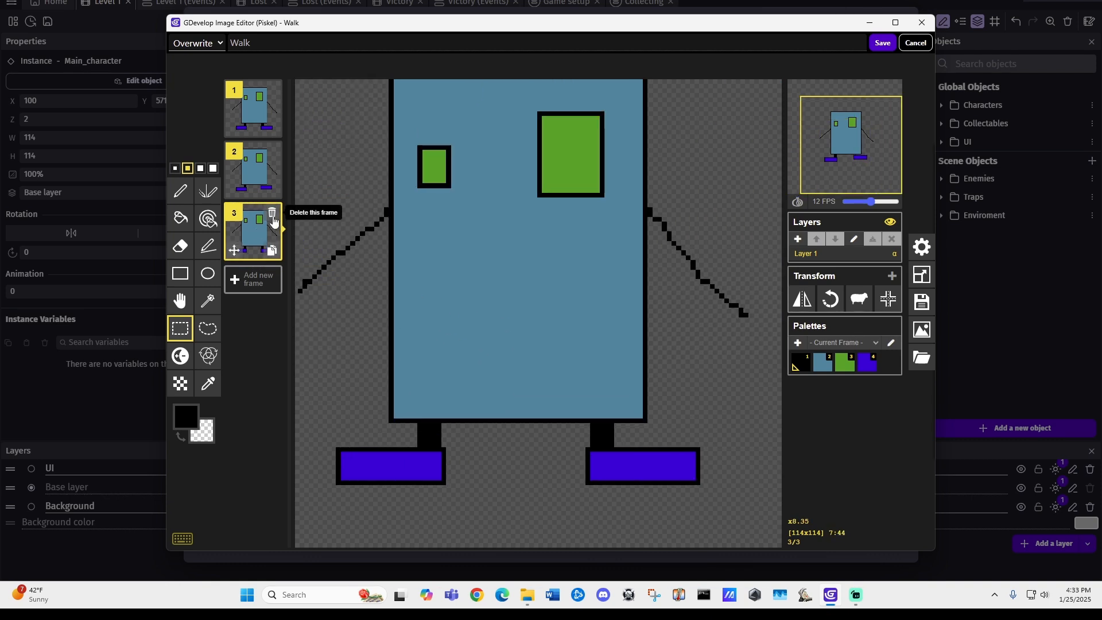
pyautogui.click(273, 213)
# Step: Duplicate frame 2 and, in the new frame 3, move the left-hand foot up against the body, covering its leg
pyautogui.click(267, 192)
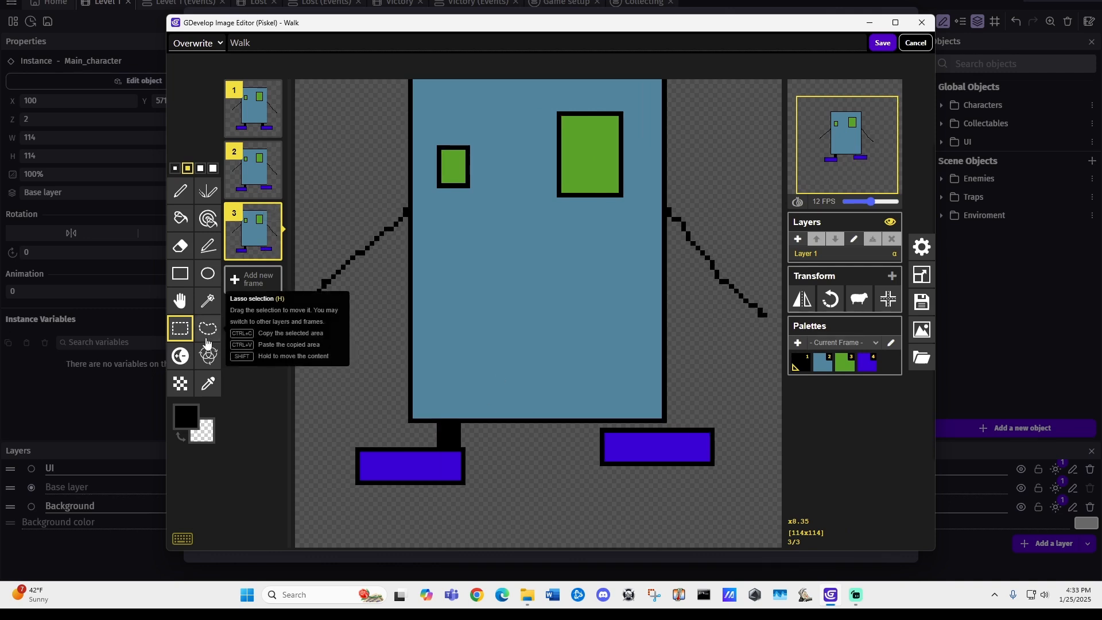
pyautogui.scroll(2, 457, 435)
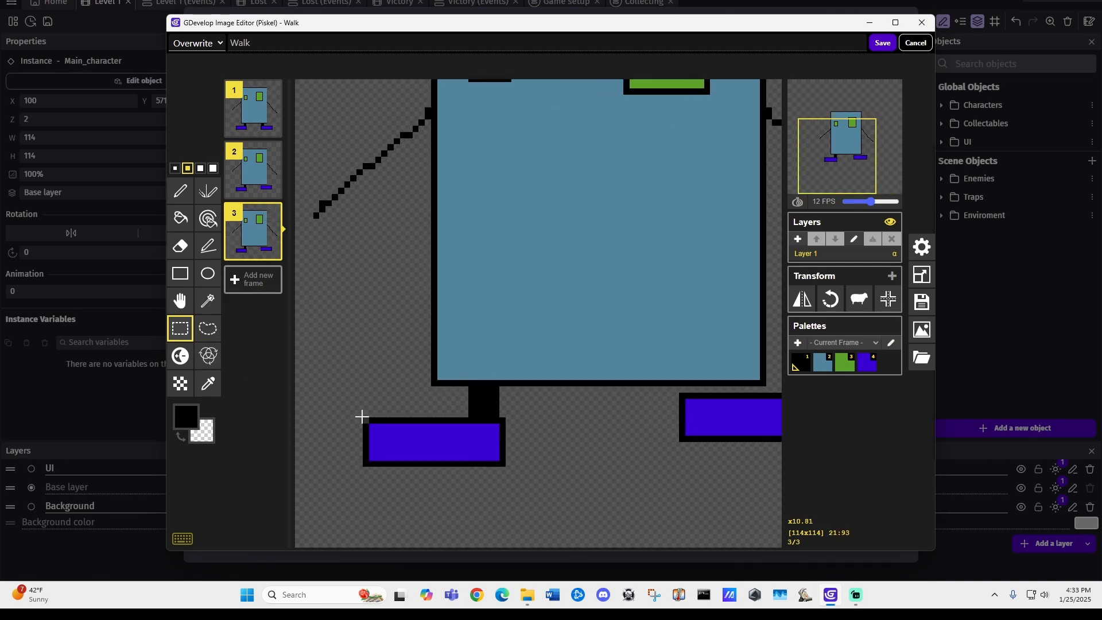
pyautogui.moveTo(361, 415); pyautogui.dragTo(504, 420)
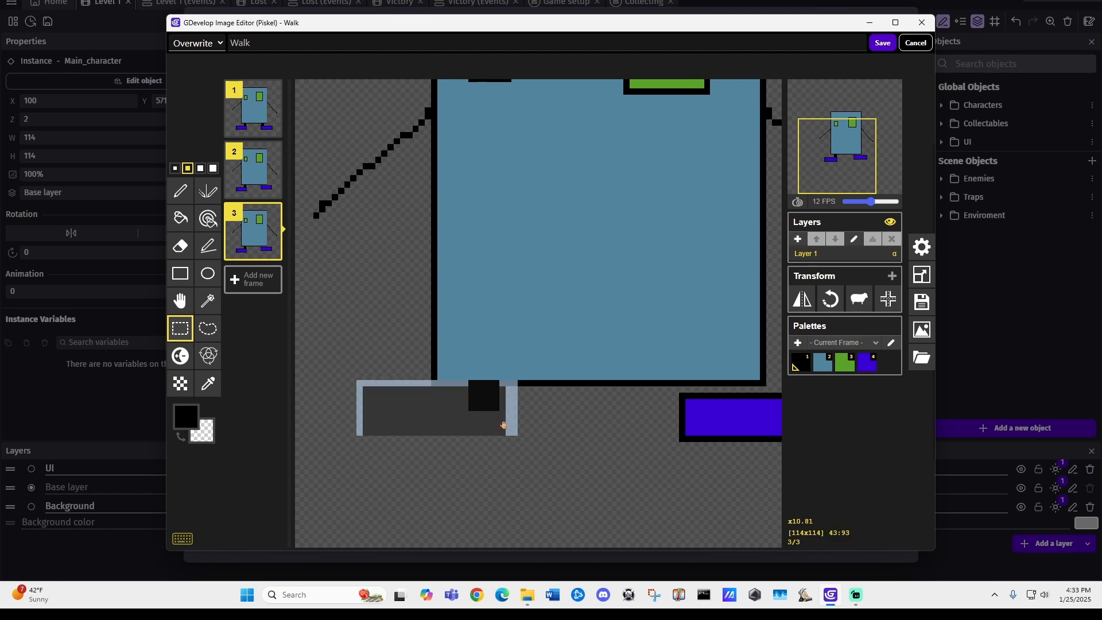
pyautogui.click(594, 465)
pyautogui.scroll(-3, 593, 453)
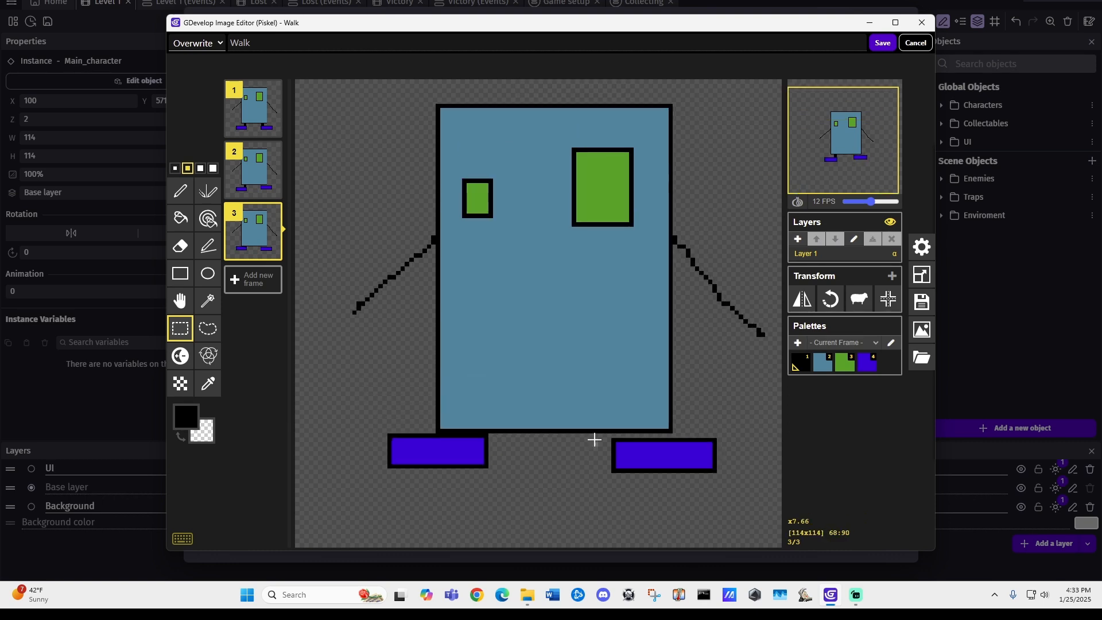
# Step: In frame 2, move the right-hand foot slightly higher so it touches the bottom edge of the body
pyautogui.click(257, 181)
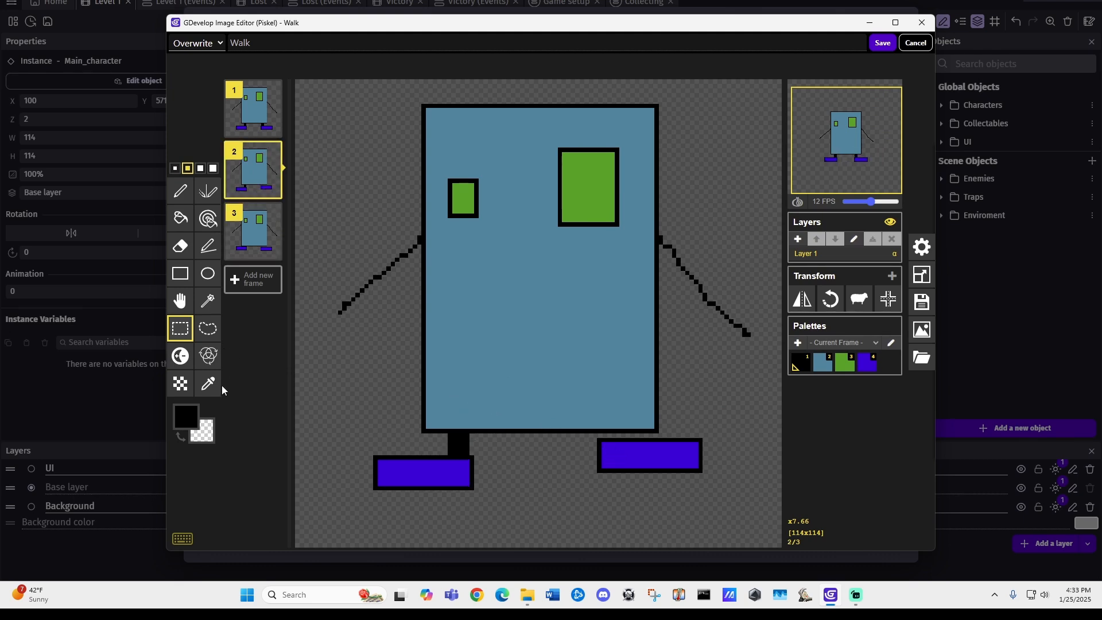
pyautogui.scroll(4, 590, 447)
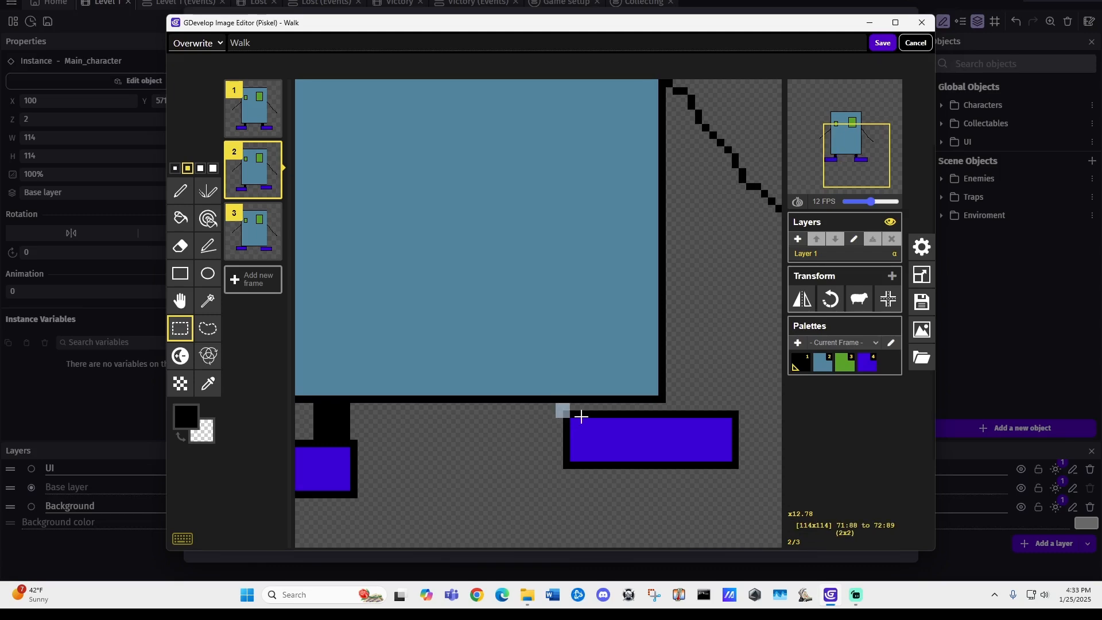
pyautogui.moveTo(581, 416); pyautogui.dragTo(750, 470)
pyautogui.moveTo(659, 443)
pyautogui.mouseDown()
pyautogui.moveTo(661, 433)
pyautogui.moveTo(661, 452)
pyautogui.moveTo(644, 438)
pyautogui.moveTo(645, 448)
pyautogui.mouseUp()
pyautogui.click(545, 423)
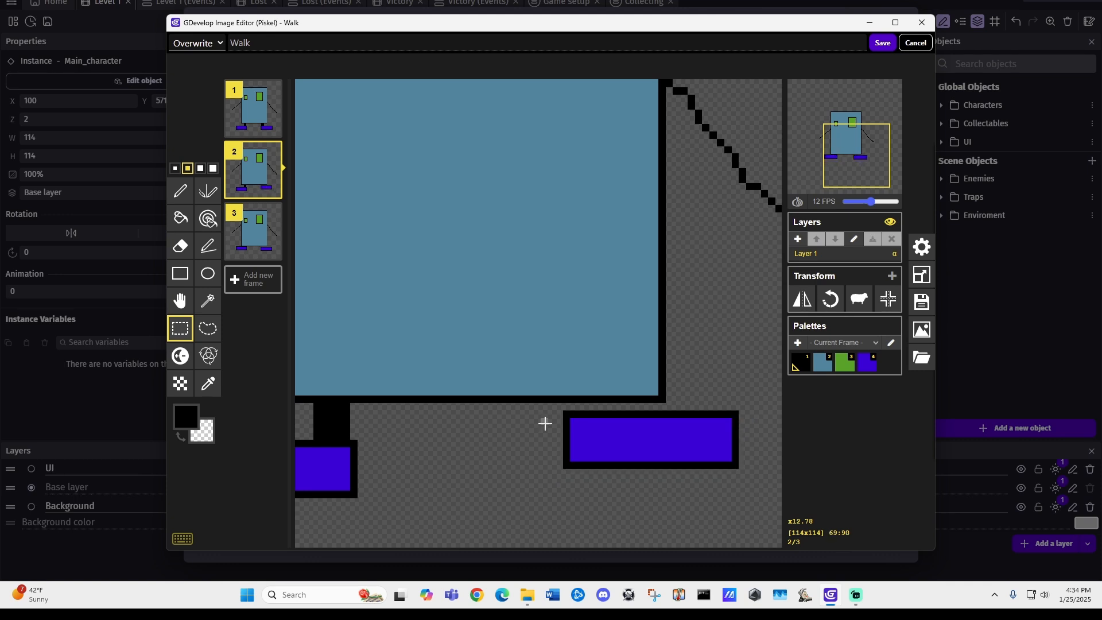
pyautogui.moveTo(563, 404); pyautogui.dragTo(738, 469)
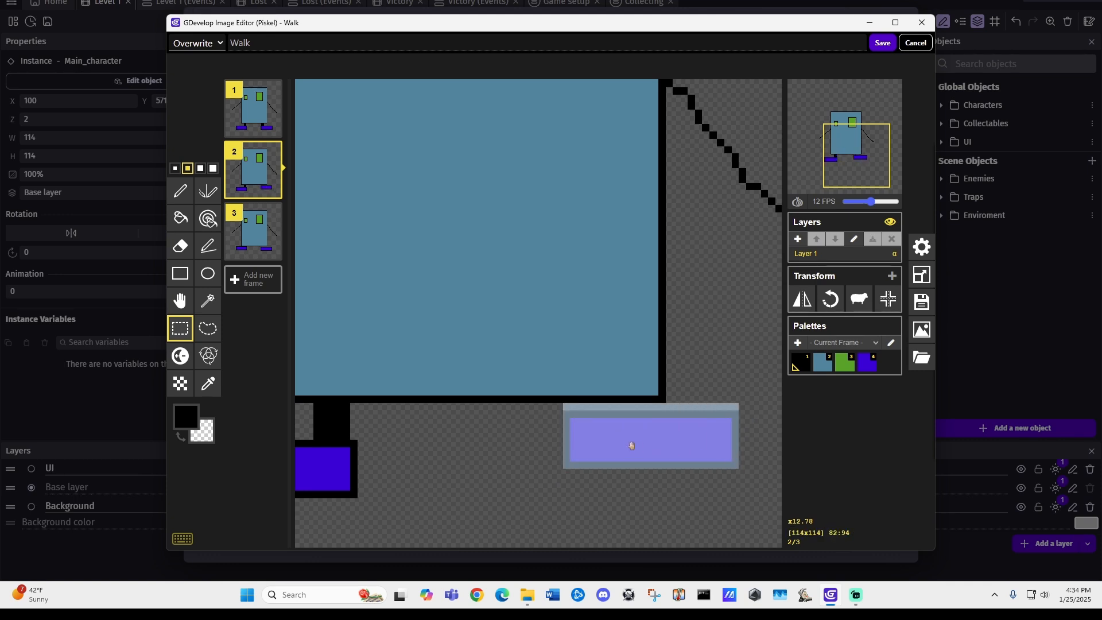
pyautogui.moveTo(631, 445); pyautogui.dragTo(632, 435)
pyautogui.click(577, 480)
pyautogui.scroll(-2, 486, 445)
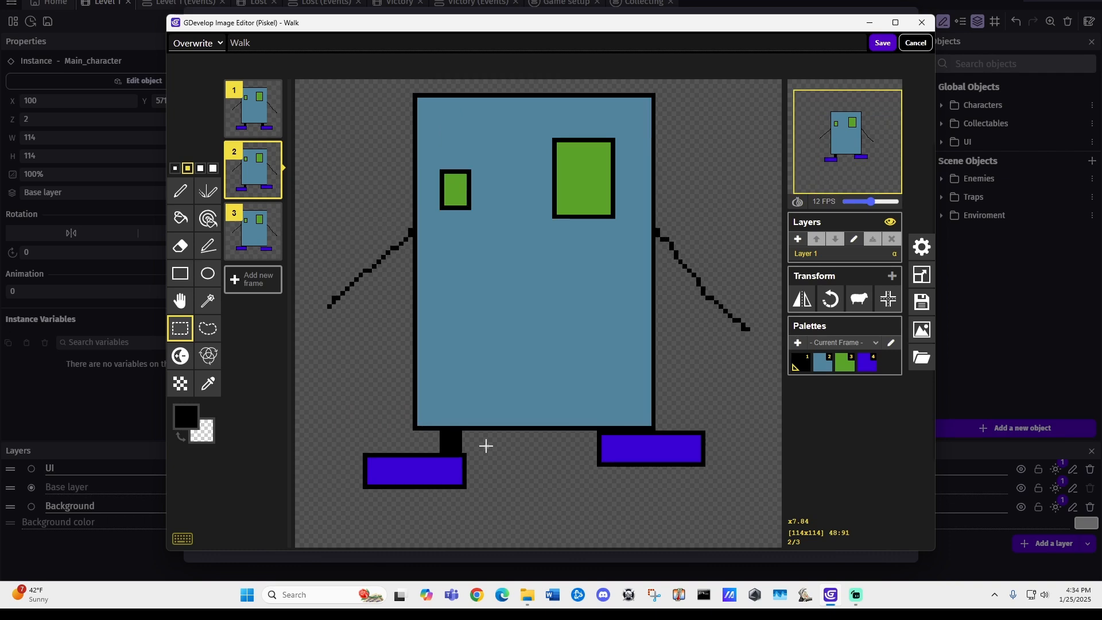
pyautogui.scroll(-1, 482, 439)
# Step: In frame 3, move the right-hand foot up so it touches the body, level with the left-hand foot
pyautogui.click(252, 232)
pyautogui.scroll(1, 611, 421)
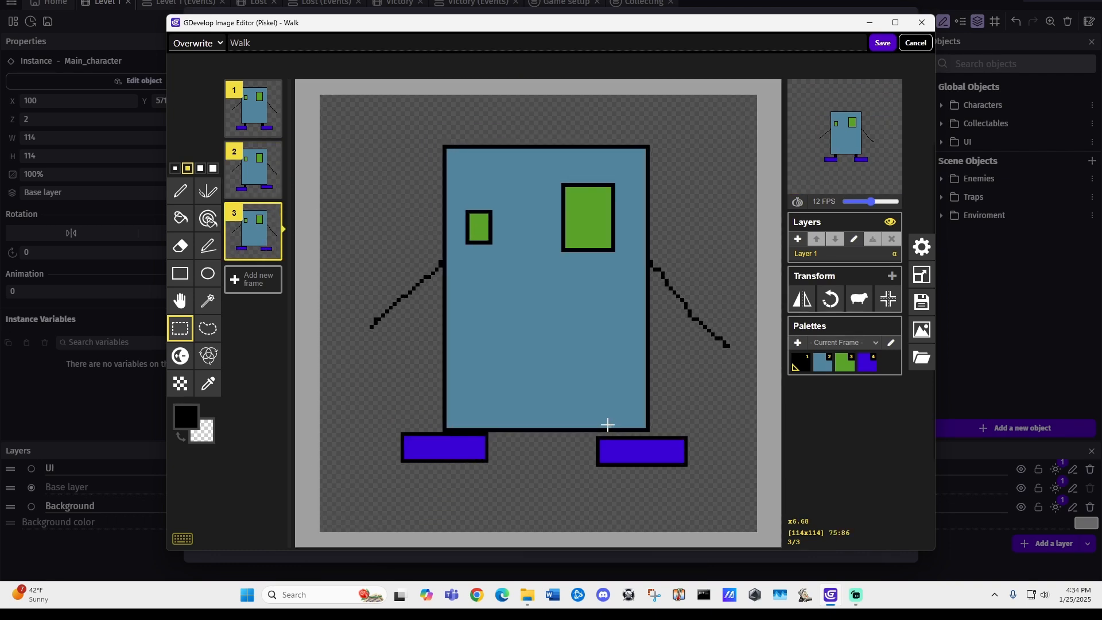
pyautogui.scroll(3, 608, 425)
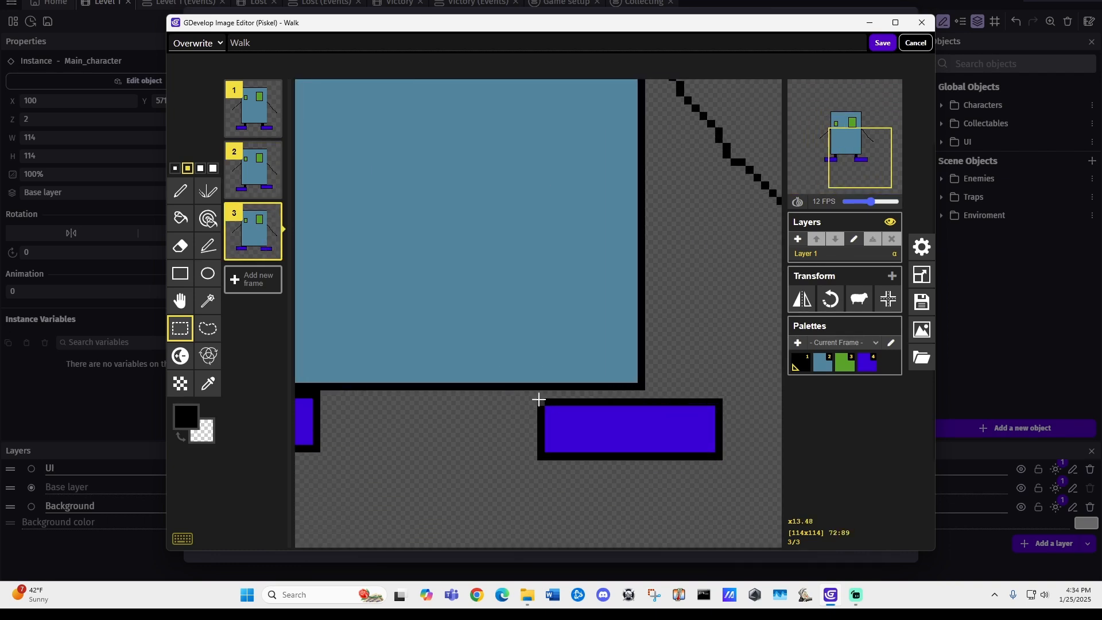
pyautogui.moveTo(539, 400); pyautogui.dragTo(718, 457)
pyautogui.press('Delete')
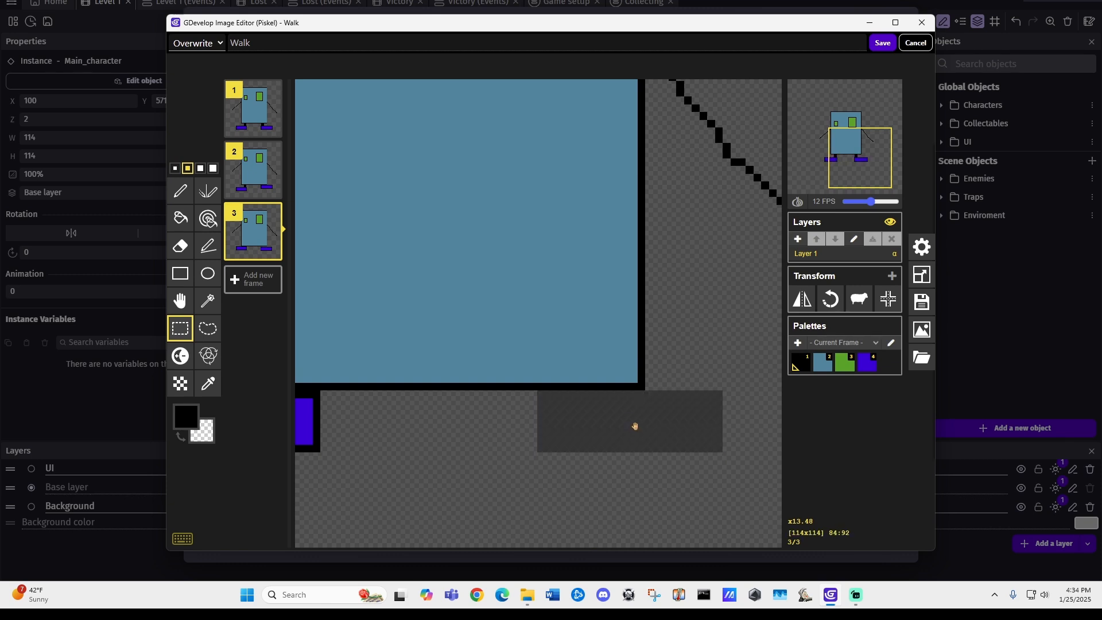
pyautogui.hotkey('ctrl', 'z')
pyautogui.scroll(-4, 477, 422)
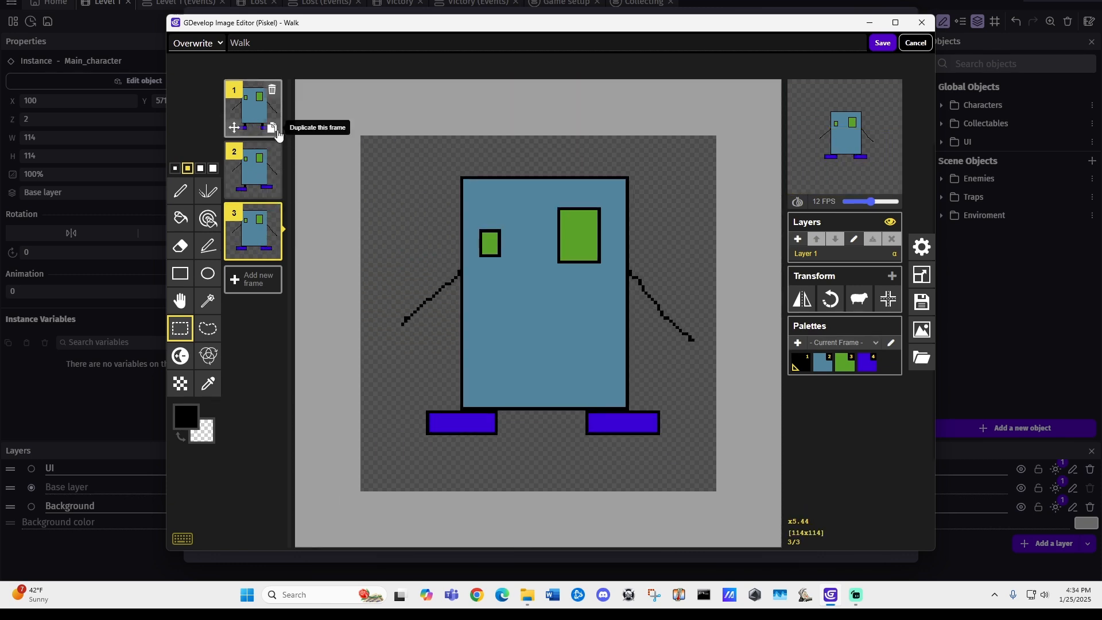
# Step: Duplicate frame 1 and move the copy to the end of the sequence as frame 4
pyautogui.click(275, 111)
pyautogui.click(272, 129)
pyautogui.moveTo(275, 172); pyautogui.dragTo(267, 297)
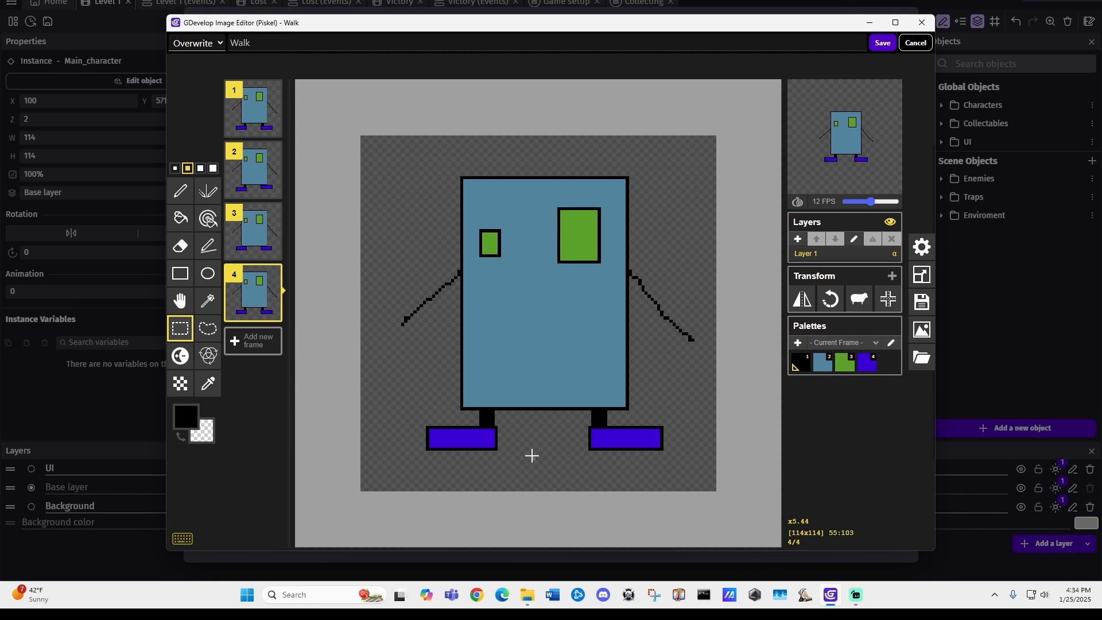
# Step: In frame 4, move the left-hand foot up against the body's bottom edge, covering its leg
pyautogui.scroll(5, 525, 454)
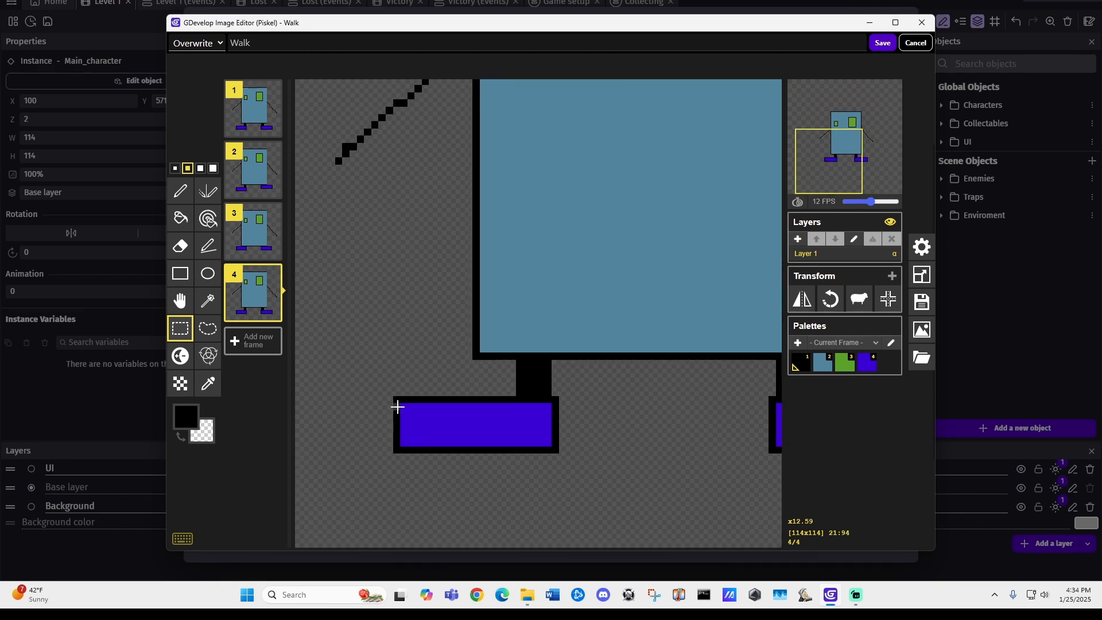
pyautogui.moveTo(395, 397); pyautogui.dragTo(554, 401)
pyautogui.press('Delete')
pyautogui.scroll(-3, 658, 427)
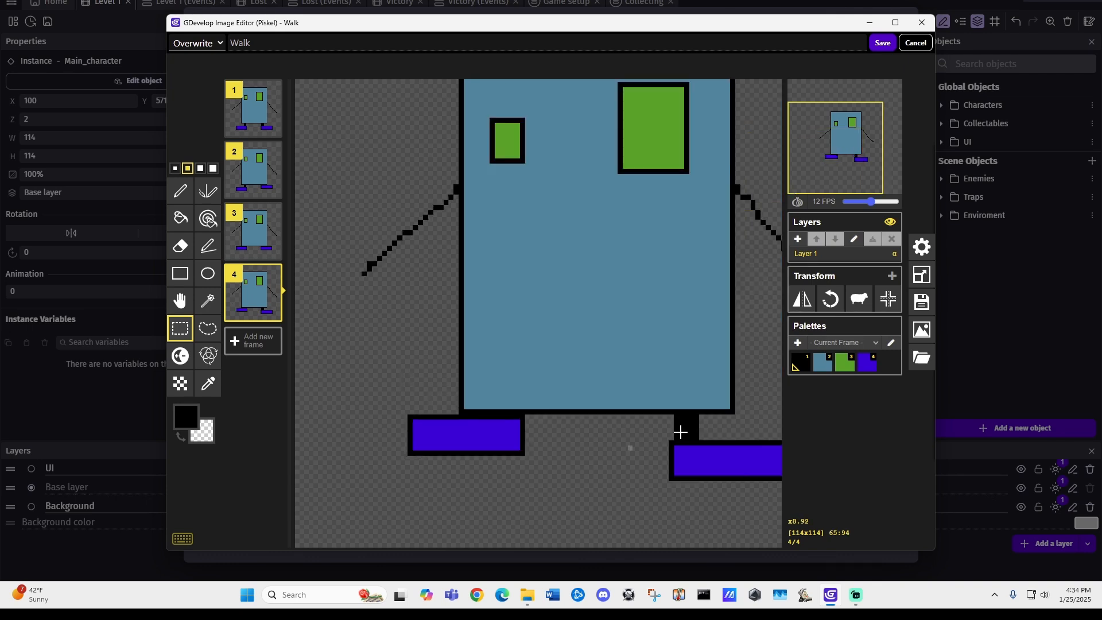
# Step: Check the walk frames one by one and save them to the Walk animation
pyautogui.moveTo(272, 312)
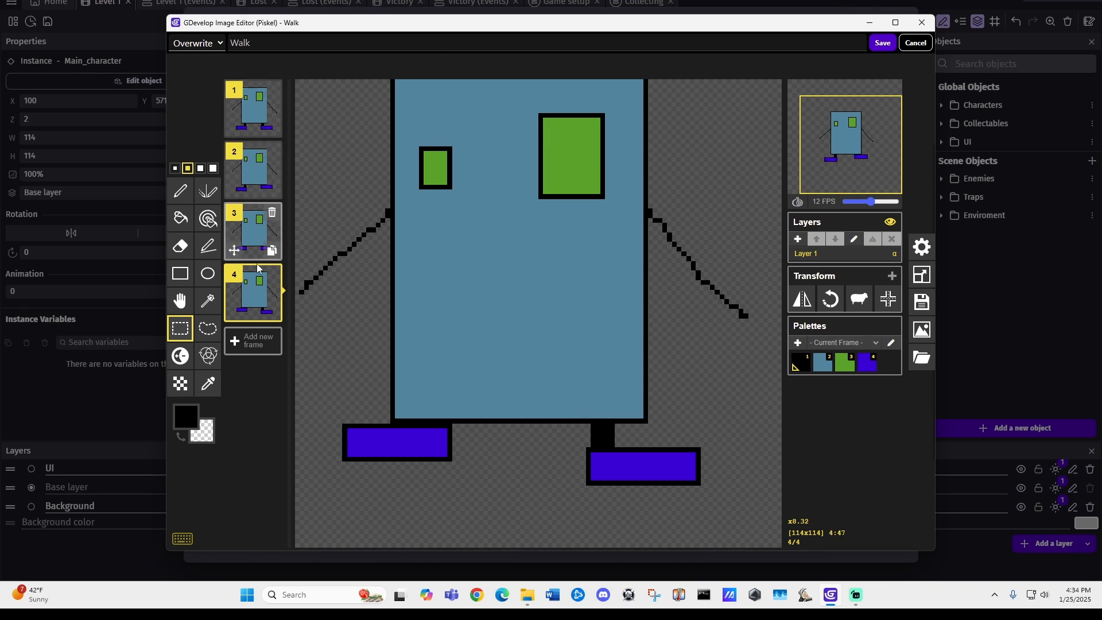
pyautogui.click(254, 118)
pyautogui.click(254, 165)
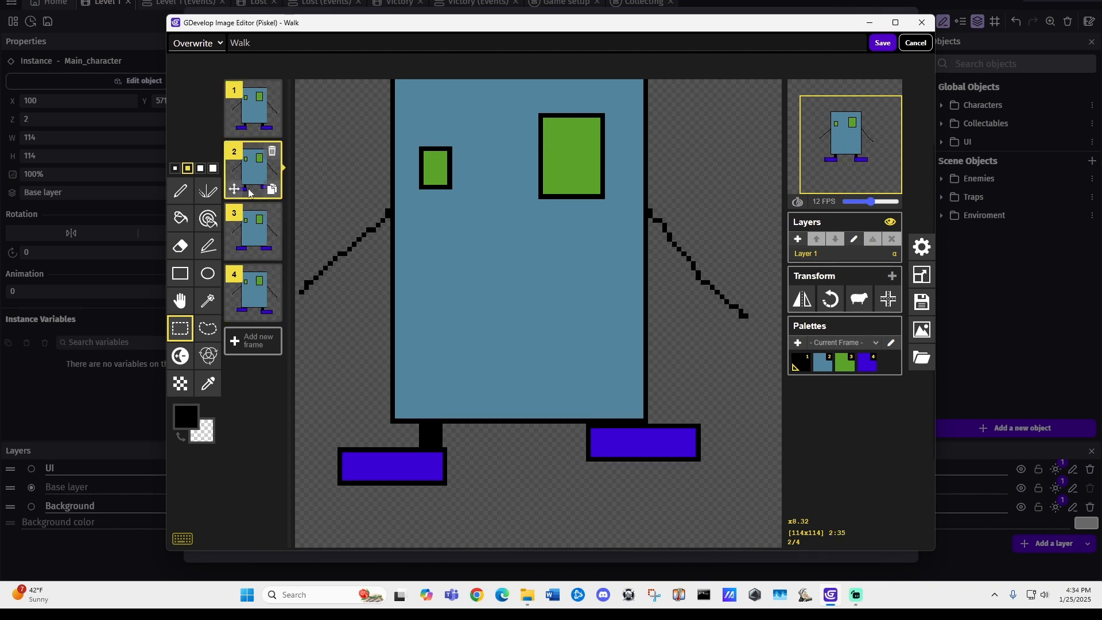
pyautogui.click(248, 226)
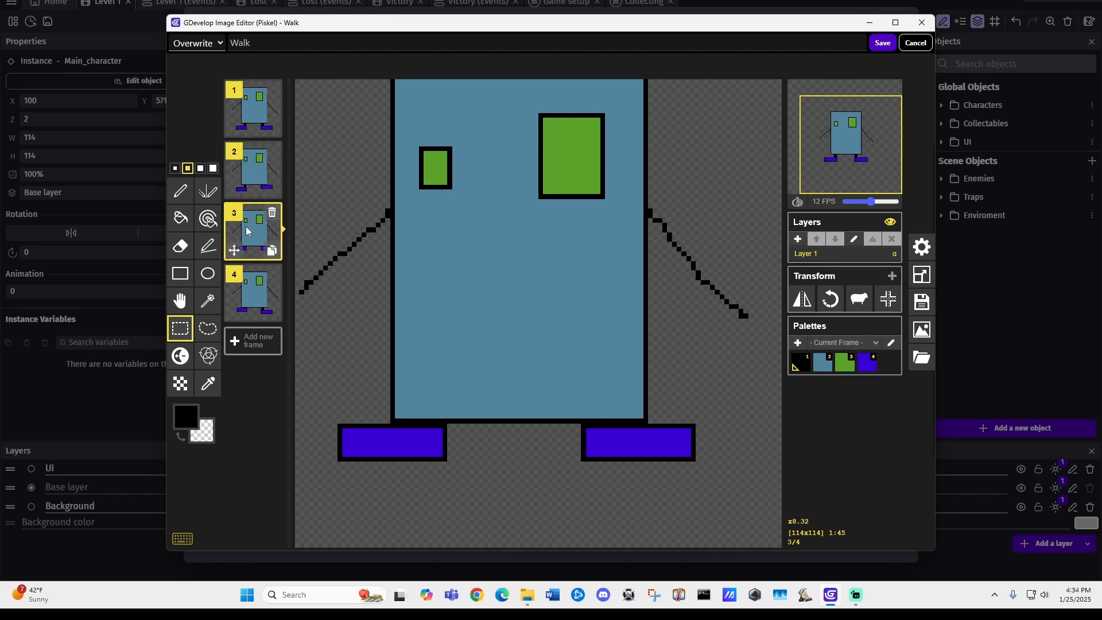
pyautogui.click(251, 293)
pyautogui.click(246, 101)
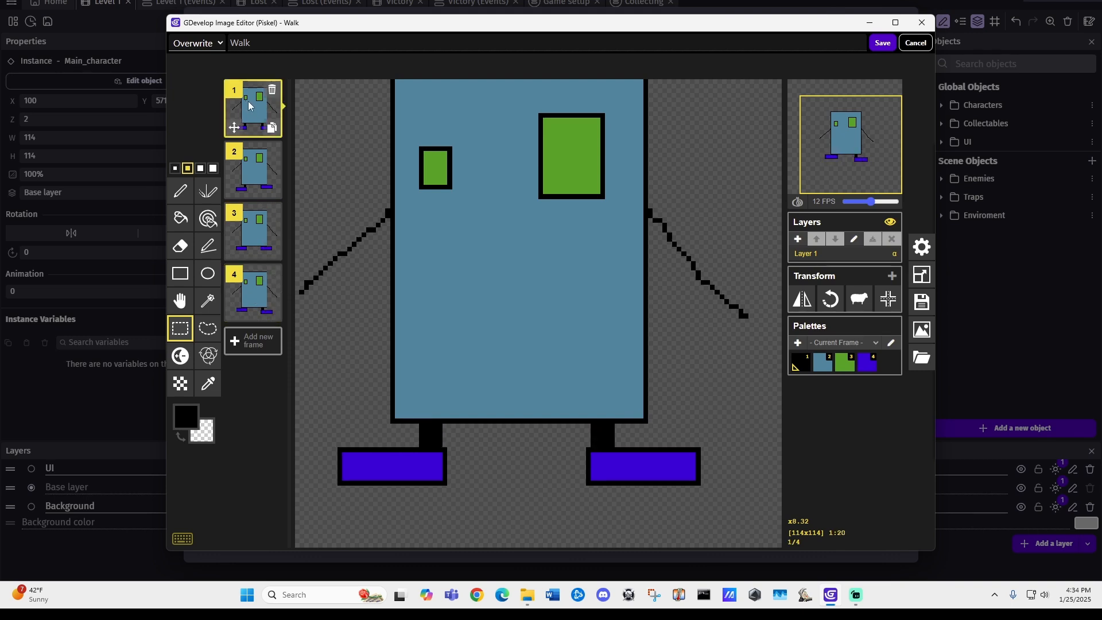
pyautogui.click(883, 43)
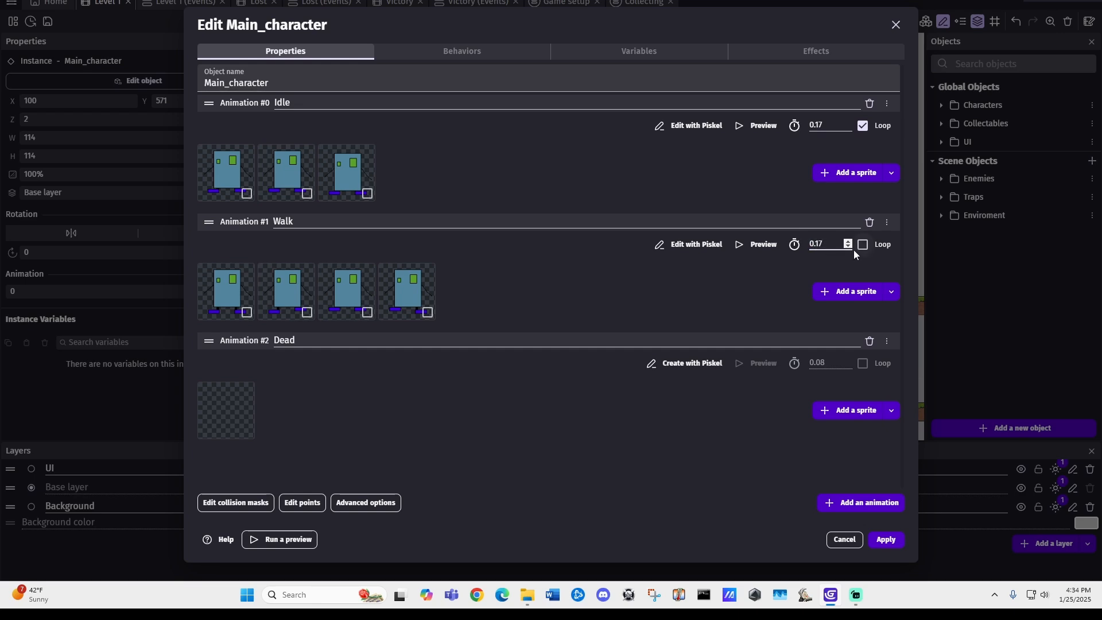
# Step: Turn on looping for the Walk animation and preview its playback
pyautogui.click(761, 244)
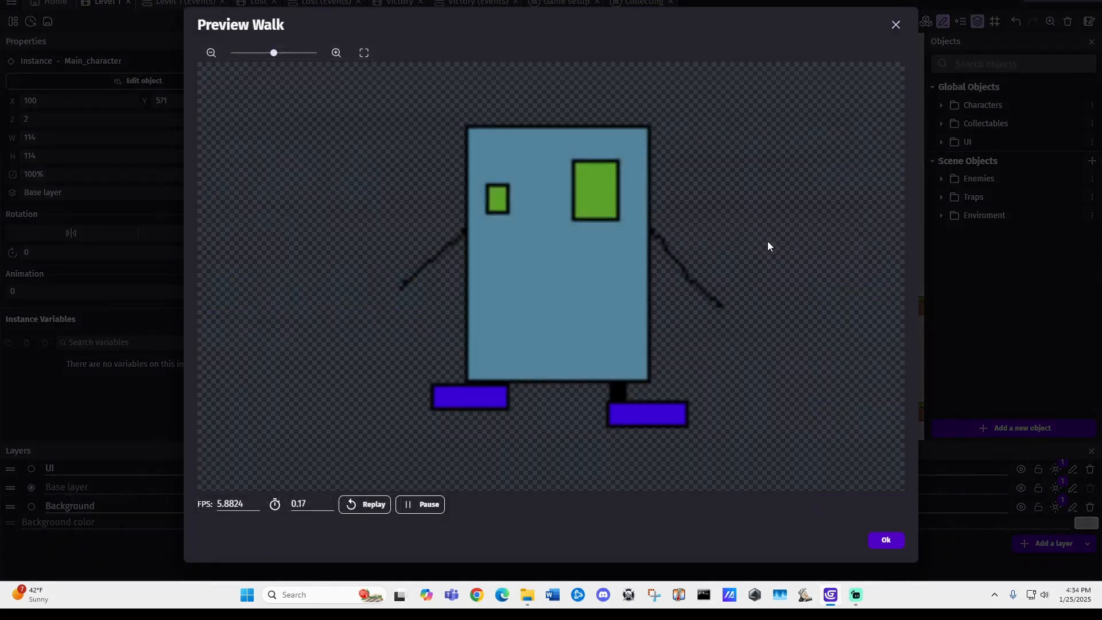
pyautogui.click(884, 540)
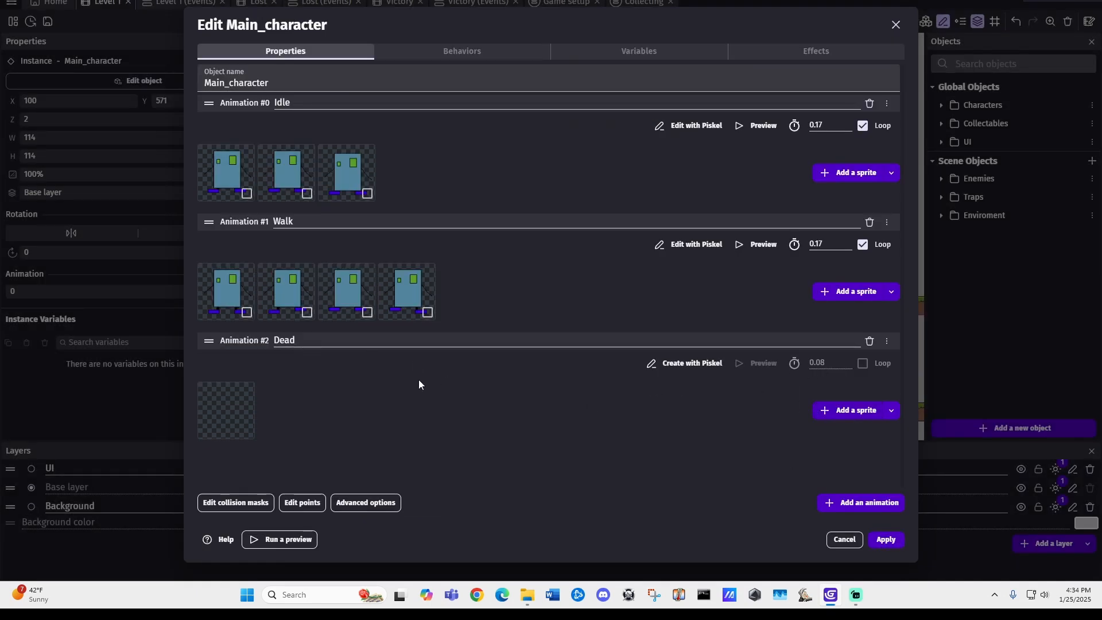
# Step: Add the Idle13 image to the Dead animation and rotate it 90° counterclockwise in Piskel
pyautogui.click(848, 410)
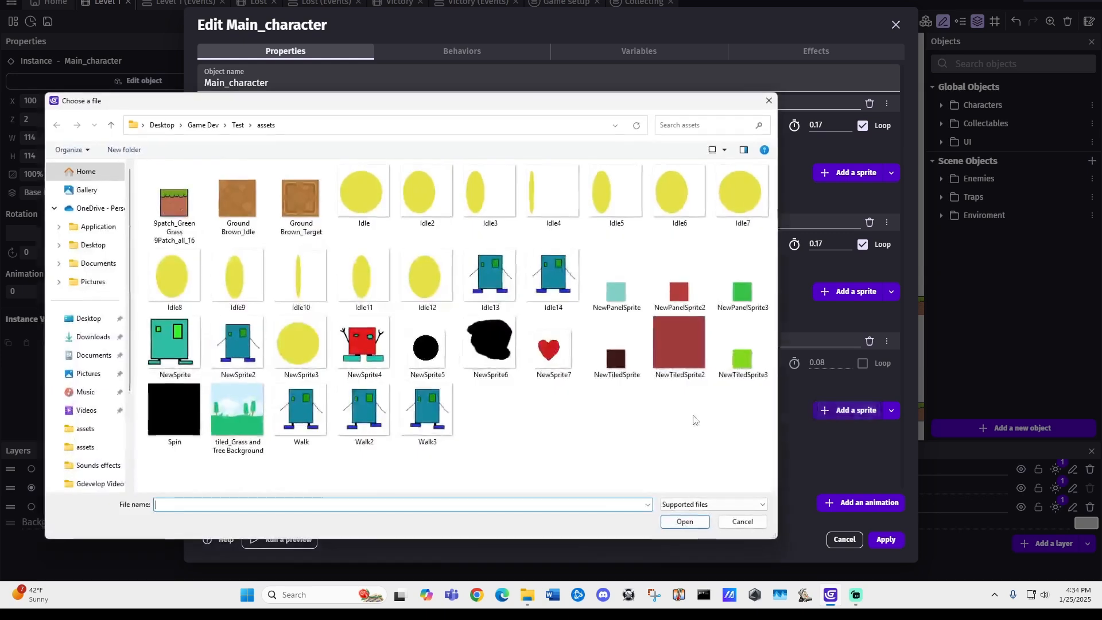
pyautogui.click(490, 277)
pyautogui.click(681, 525)
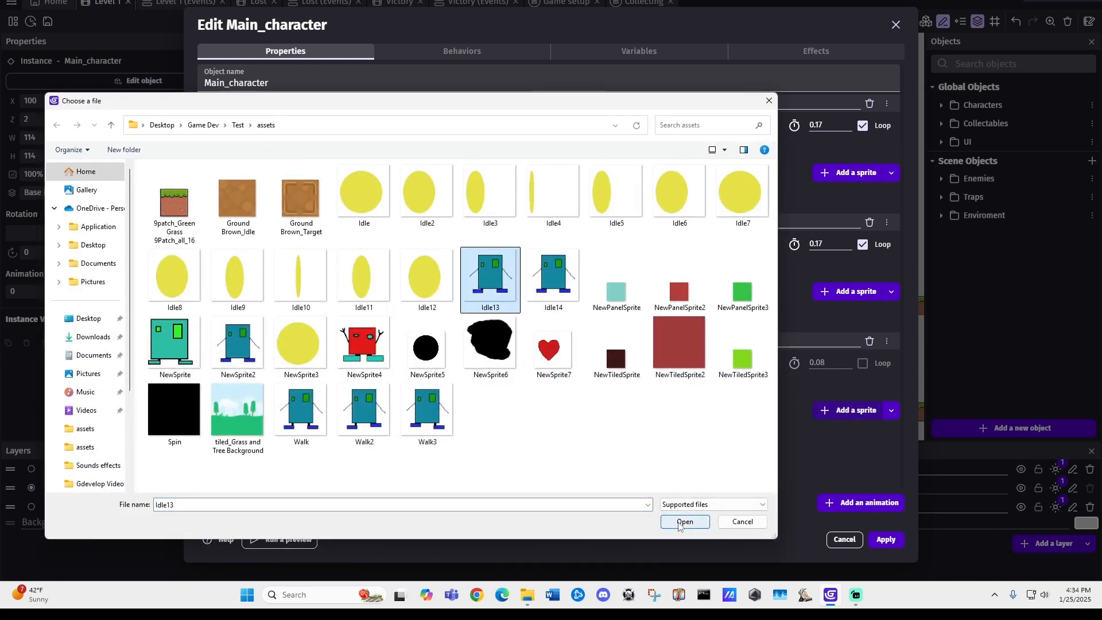
pyautogui.click(689, 366)
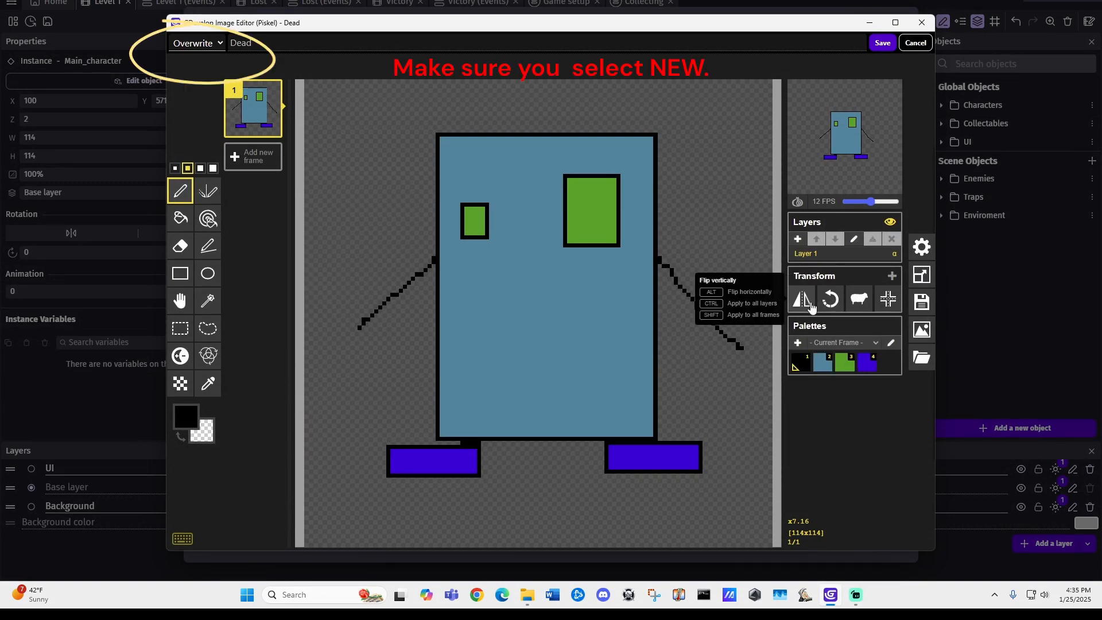
pyautogui.click(832, 304)
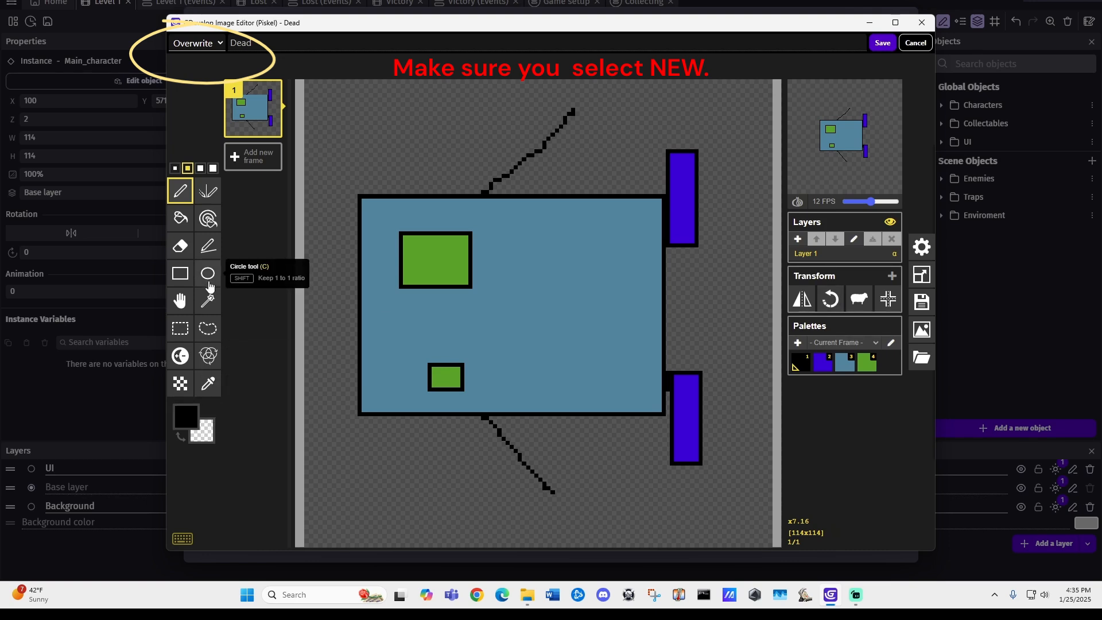
# Step: Paint over both green eyes with the sampled body blue, using the pen at the largest size
pyautogui.click(208, 385)
pyautogui.click(490, 345)
pyautogui.click(213, 168)
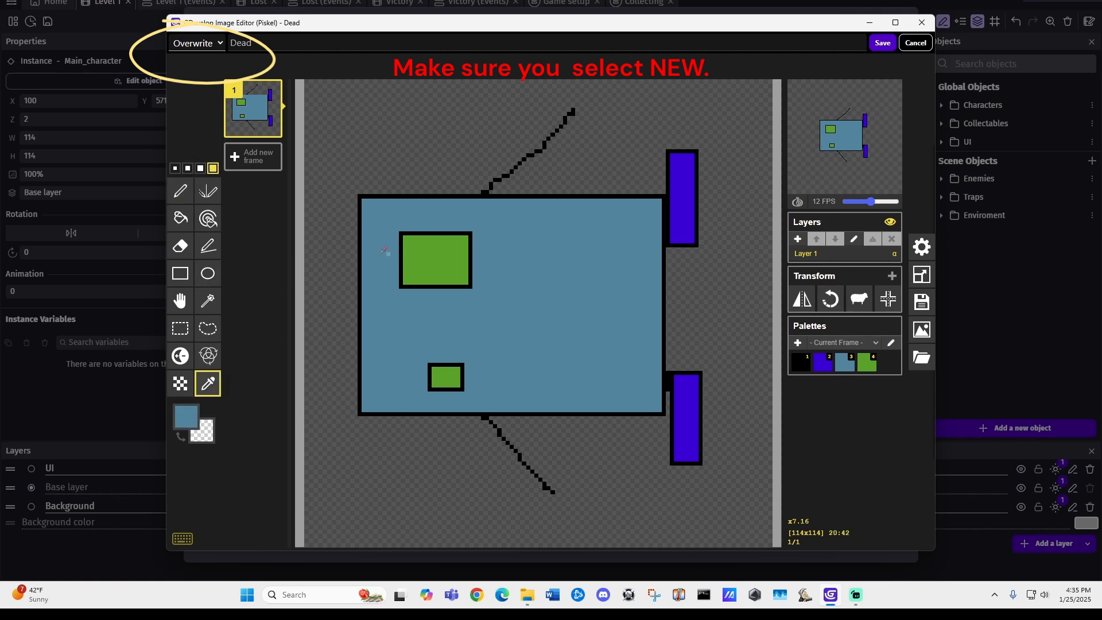
pyautogui.click(180, 191)
pyautogui.moveTo(404, 243)
pyautogui.mouseDown()
pyautogui.moveTo(453, 241)
pyautogui.moveTo(442, 266)
pyautogui.moveTo(413, 264)
pyautogui.mouseUp()
pyautogui.moveTo(448, 370)
pyautogui.mouseDown()
pyautogui.moveTo(453, 378)
pyautogui.moveTo(443, 374)
pyautogui.mouseUp()
# Step: Draw a black X in place of each eye with the pen at the smallest size
pyautogui.click(200, 392)
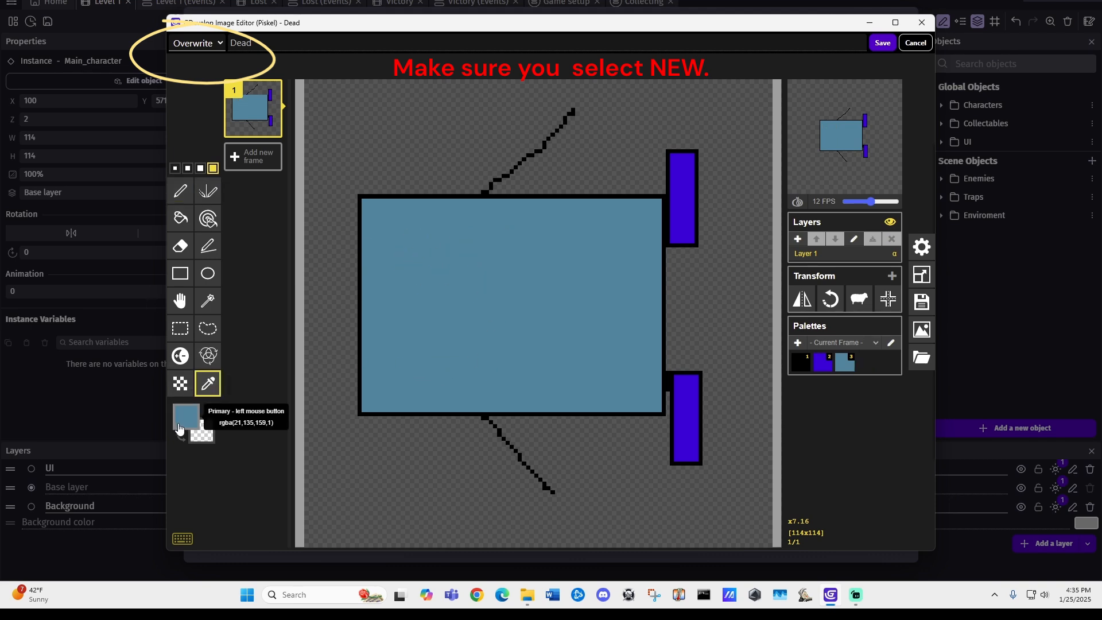
pyautogui.click(186, 416)
pyautogui.click(189, 465)
pyautogui.click(179, 190)
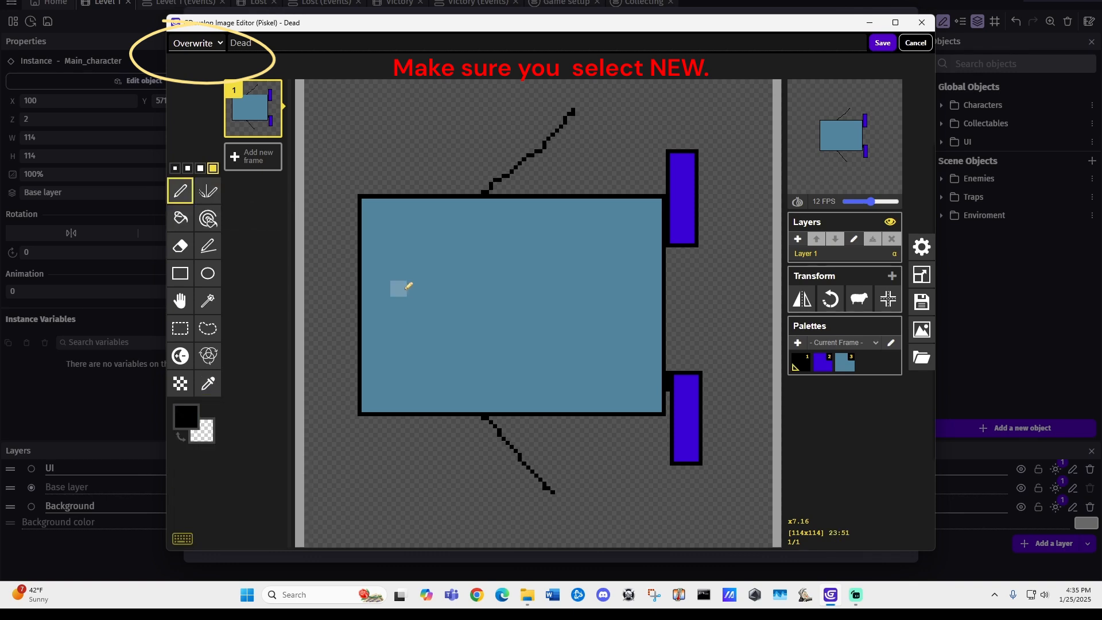
pyautogui.click(175, 168)
pyautogui.moveTo(407, 232); pyautogui.dragTo(468, 270)
pyautogui.moveTo(453, 236); pyautogui.dragTo(414, 274)
pyautogui.moveTo(425, 344); pyautogui.dragTo(470, 382)
pyautogui.moveTo(459, 339); pyautogui.dragTo(444, 353)
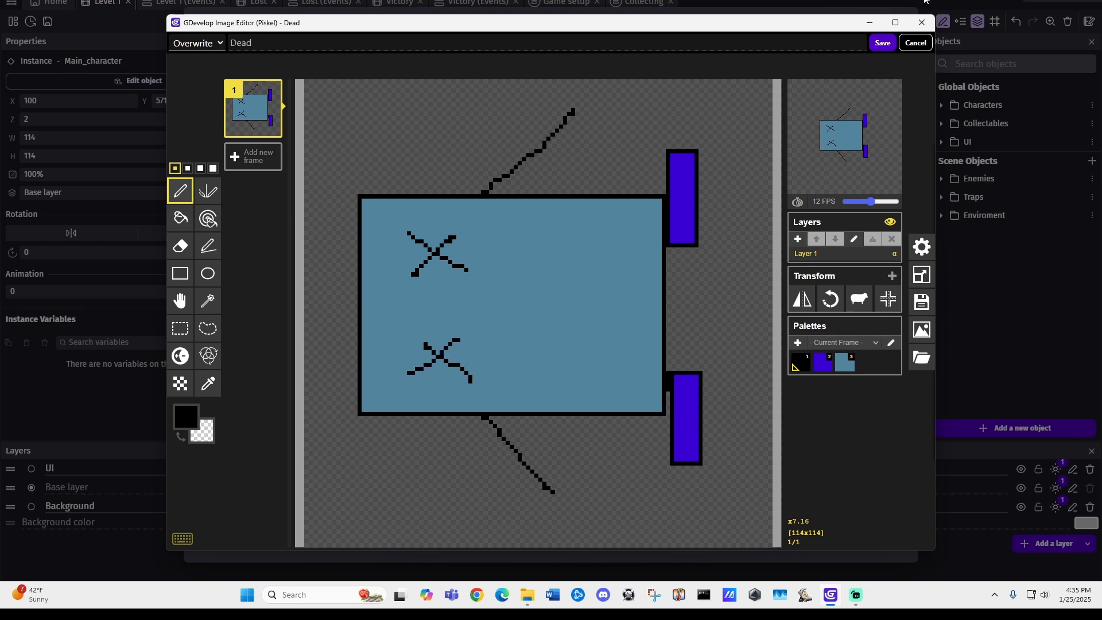
# Step: Save the Dead frame and apply the changes to the Main_character object
pyautogui.click(882, 42)
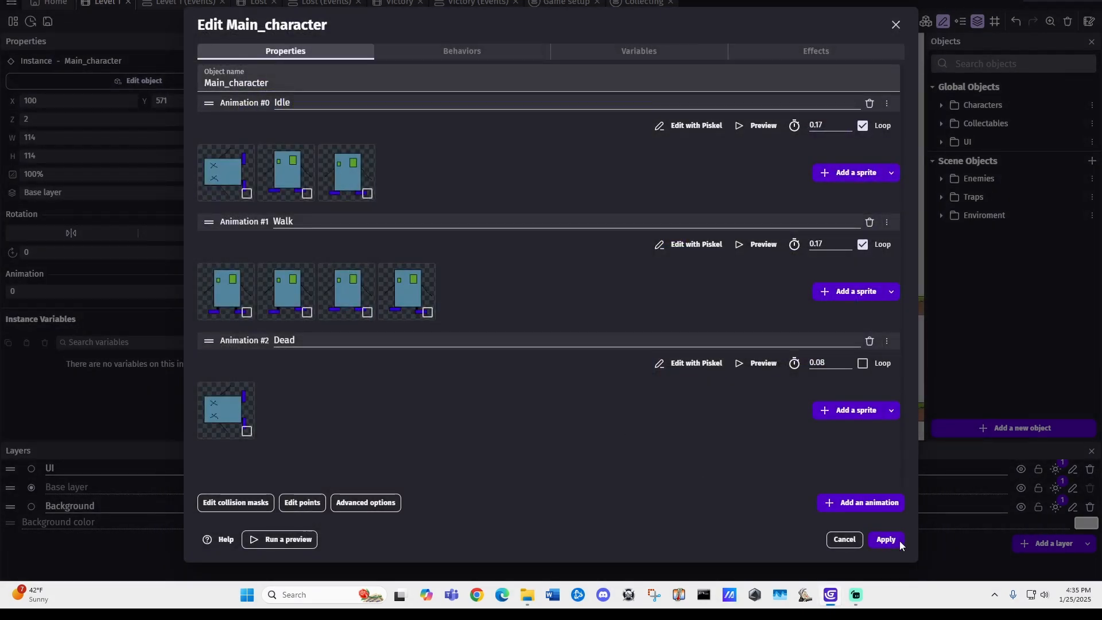
pyautogui.click(888, 542)
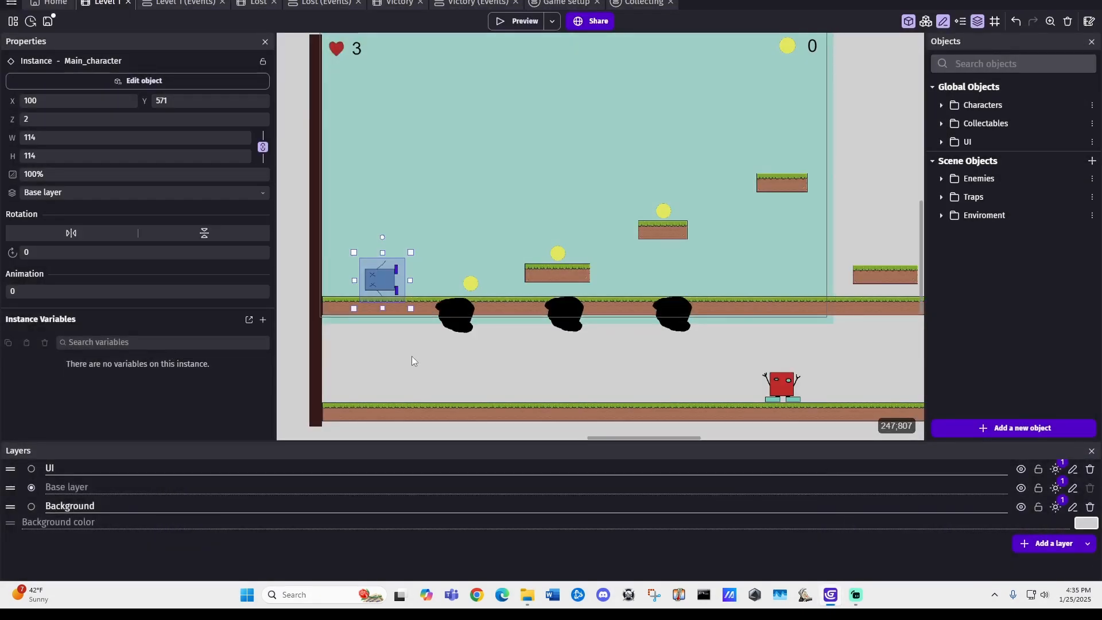
pyautogui.doubleClick(391, 280)
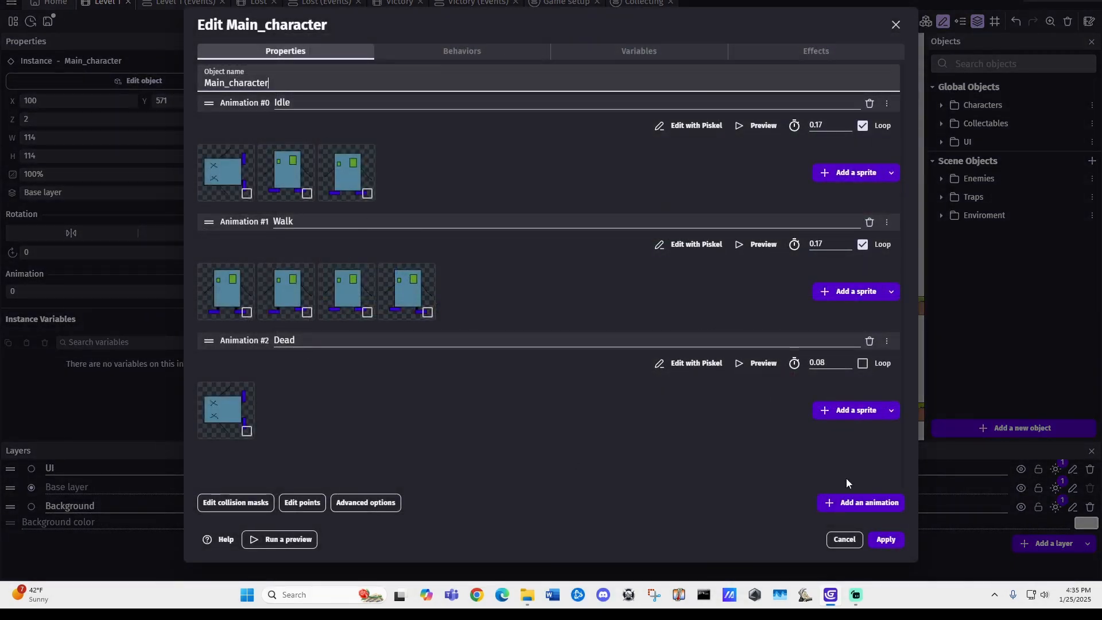
pyautogui.click(885, 540)
pyautogui.click(398, 343)
pyautogui.keyDown('ctrl'); pyautogui.scroll(2, 476, 328); pyautogui.keyUp('ctrl')
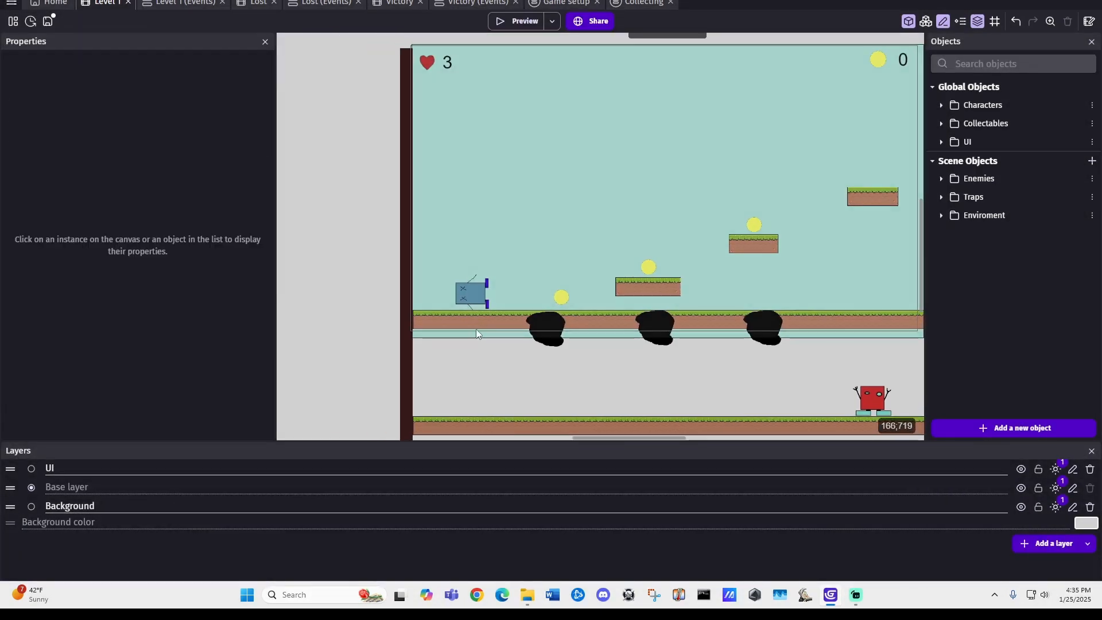
pyautogui.keyDown('ctrl'); pyautogui.scroll(2, 468, 299); pyautogui.keyUp('ctrl')
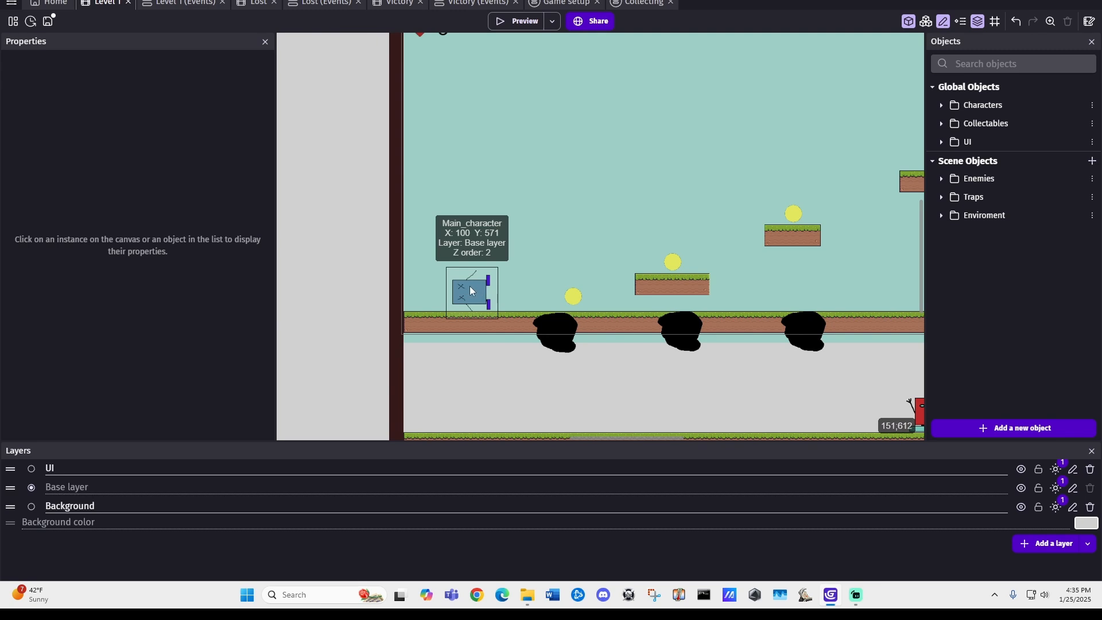
# Step: Reopen the Main_character object and delete the rotated first sprite from its Idle animation
pyautogui.doubleClick(470, 290)
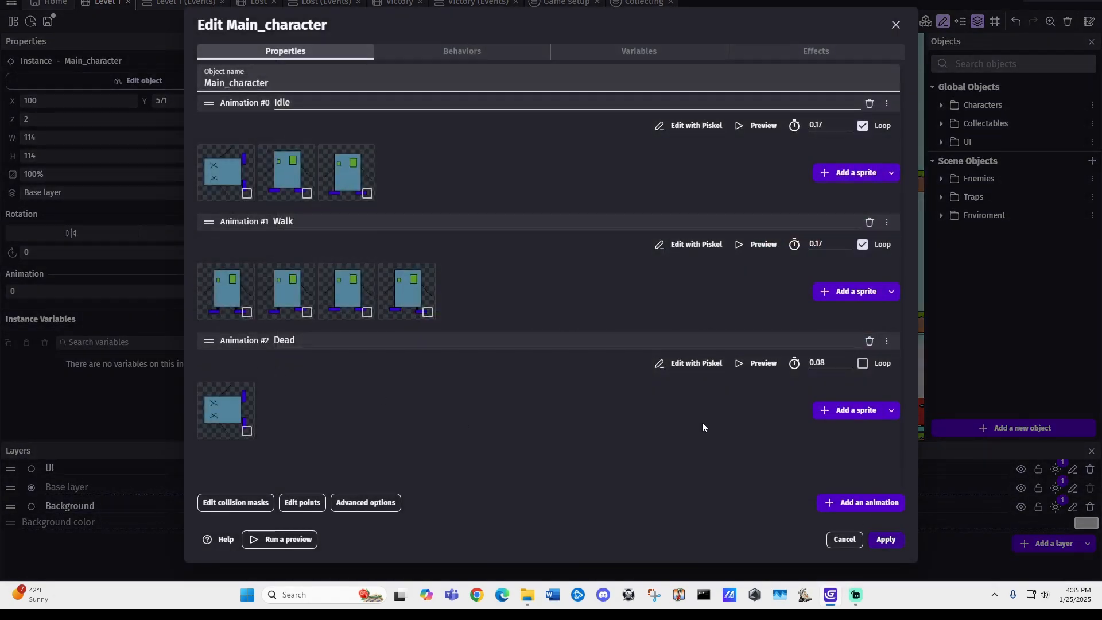
pyautogui.click(248, 194)
pyautogui.rightClick(239, 178)
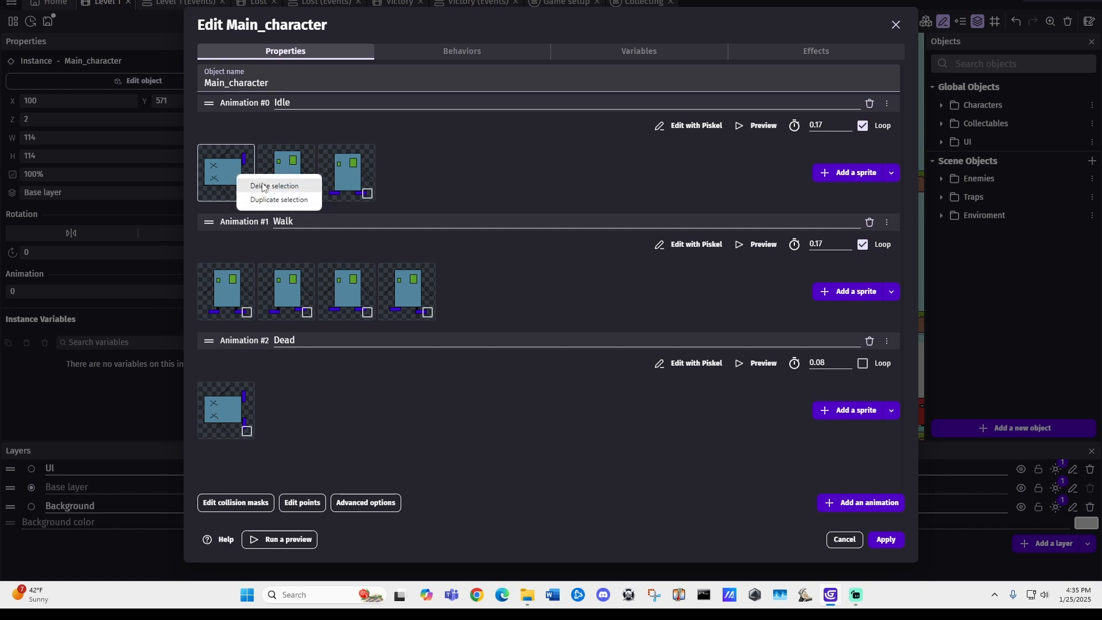
pyautogui.click(263, 186)
# Step: Add the Idle14 image as a sprite to the Idle animation
pyautogui.click(850, 173)
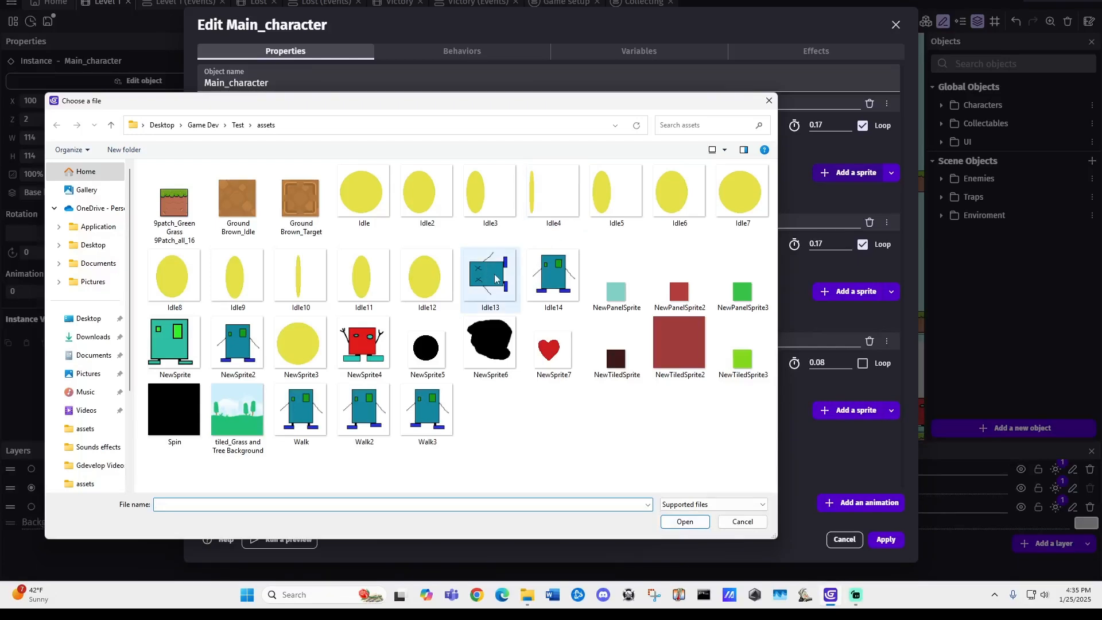
pyautogui.click(568, 279)
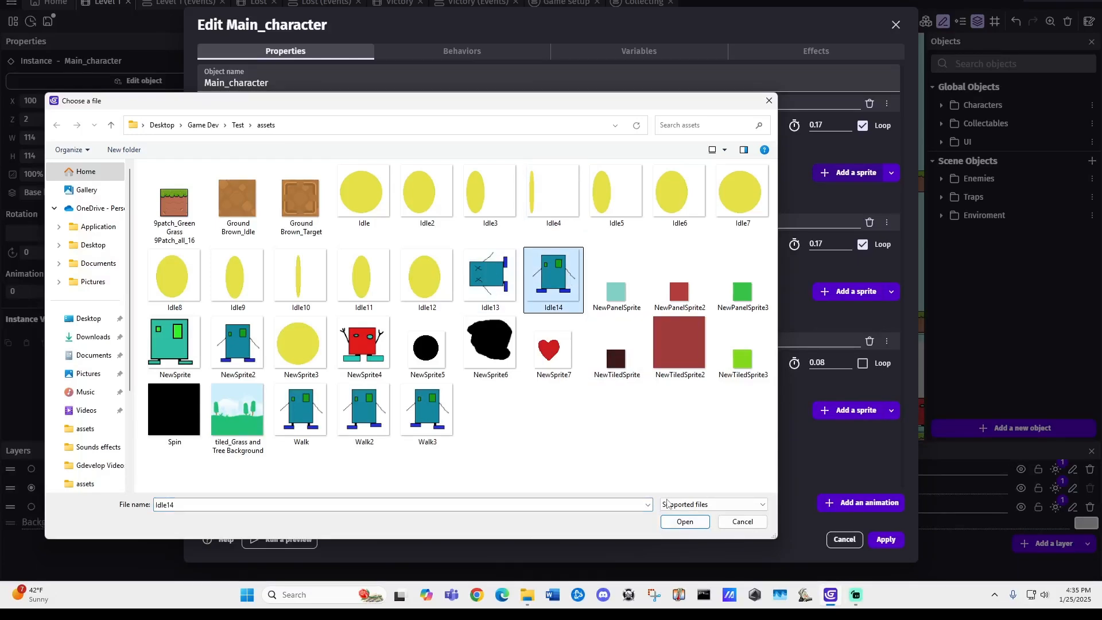
pyautogui.click(686, 521)
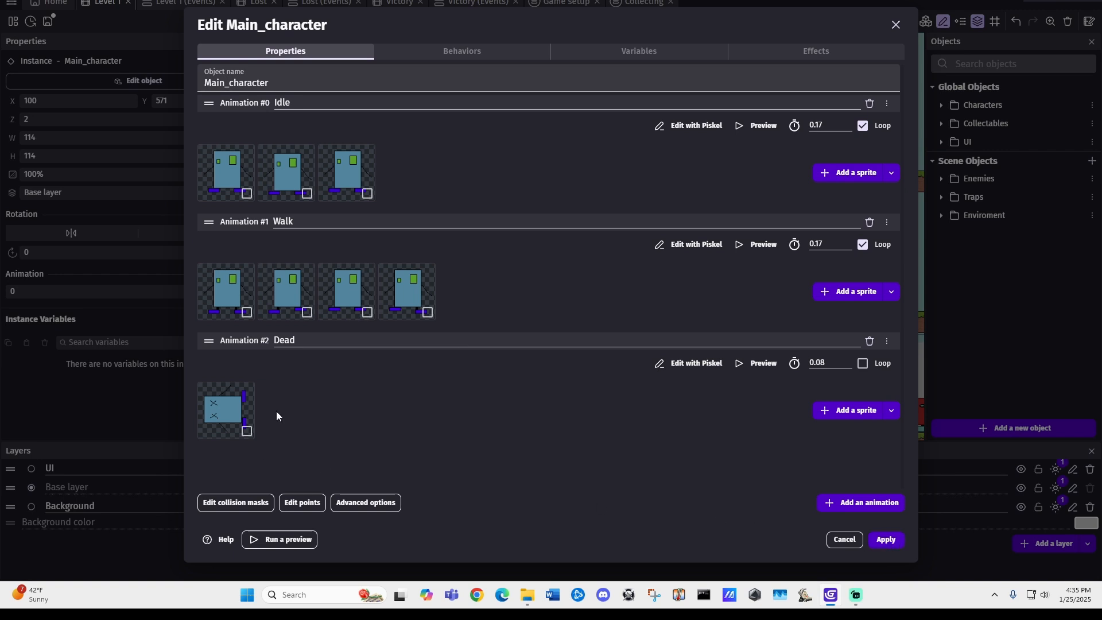
# Step: Add the Idle14 image to the Dead animation and open its second frame in Piskel
pyautogui.click(858, 411)
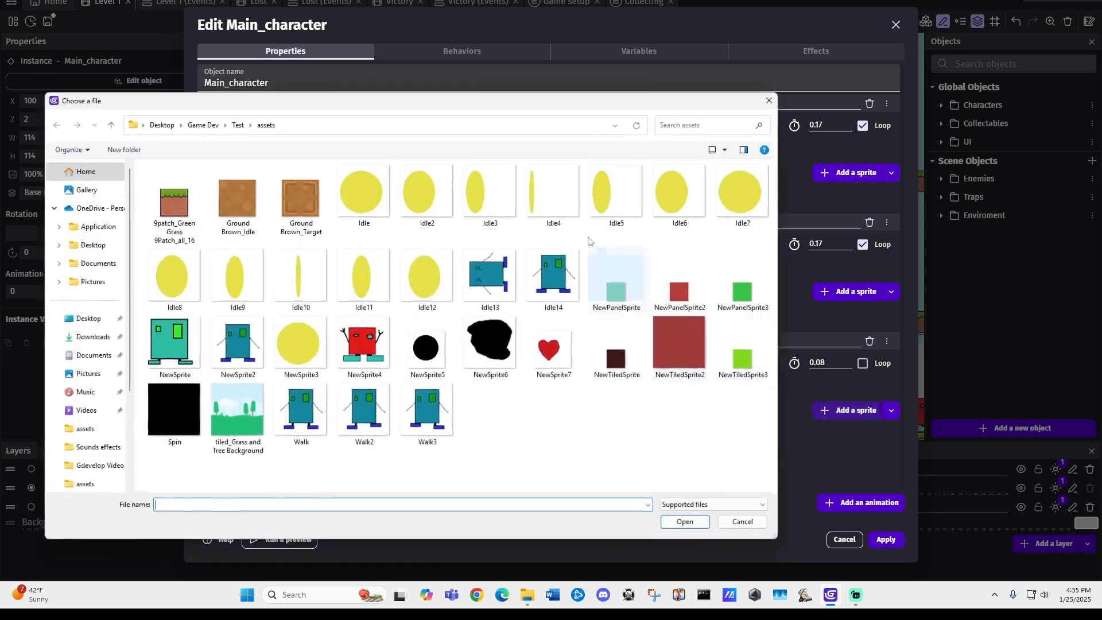
pyautogui.click(554, 275)
pyautogui.click(685, 521)
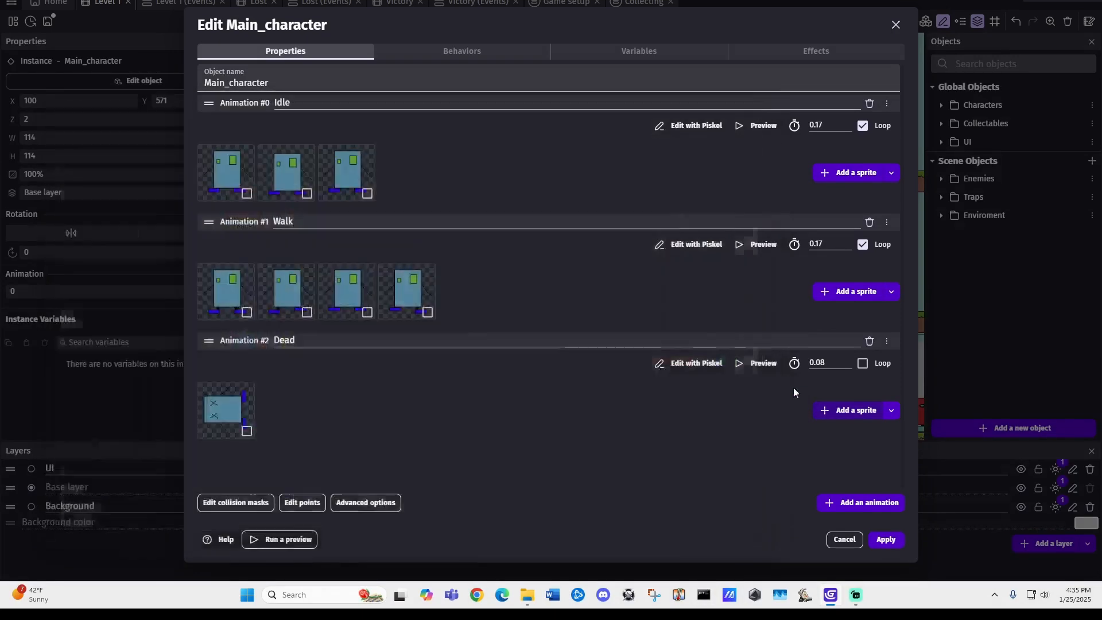
pyautogui.click(696, 362)
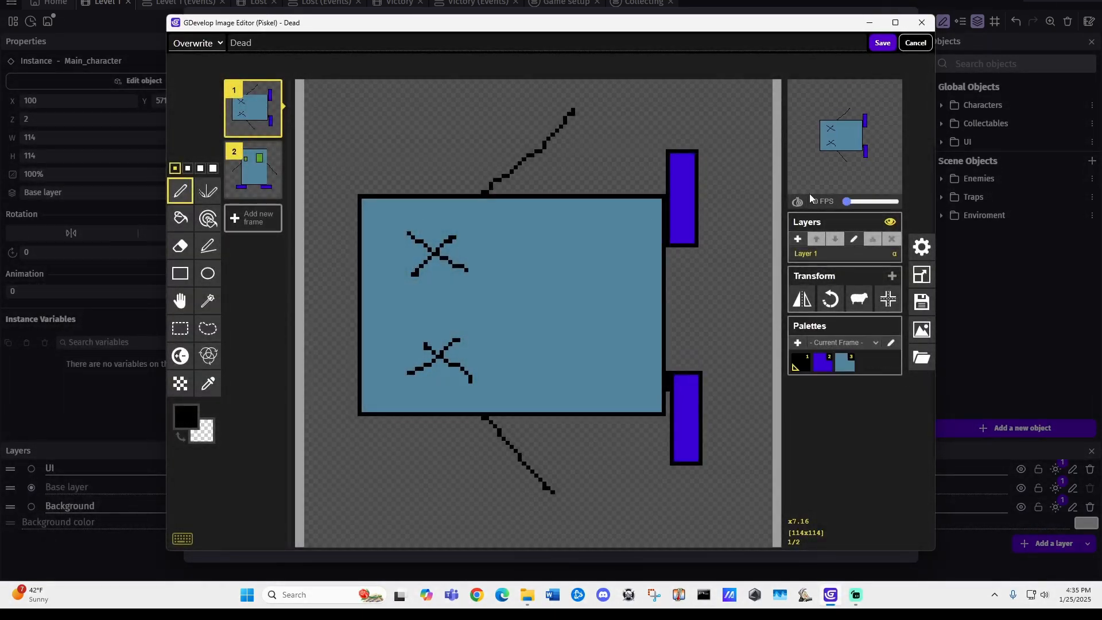
pyautogui.click(257, 174)
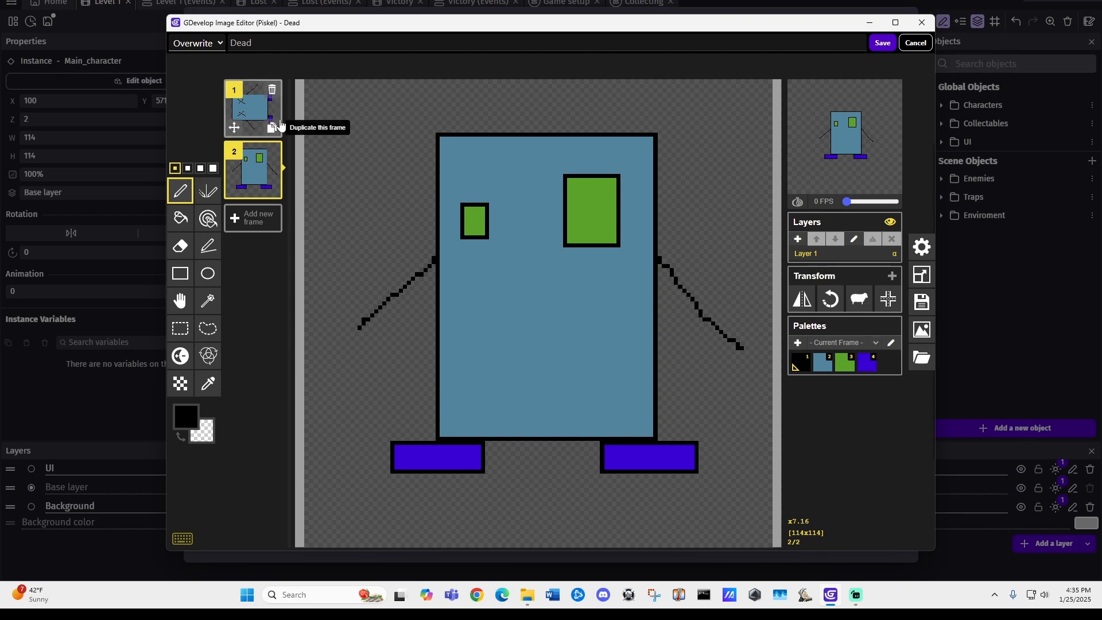
pyautogui.click(220, 45)
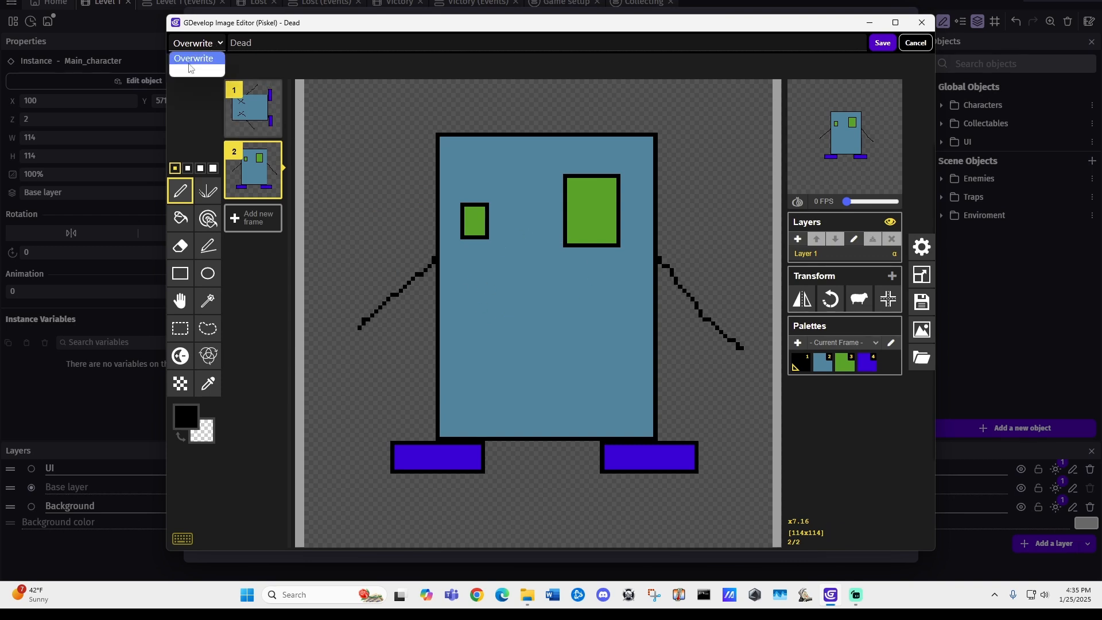
pyautogui.click(187, 71)
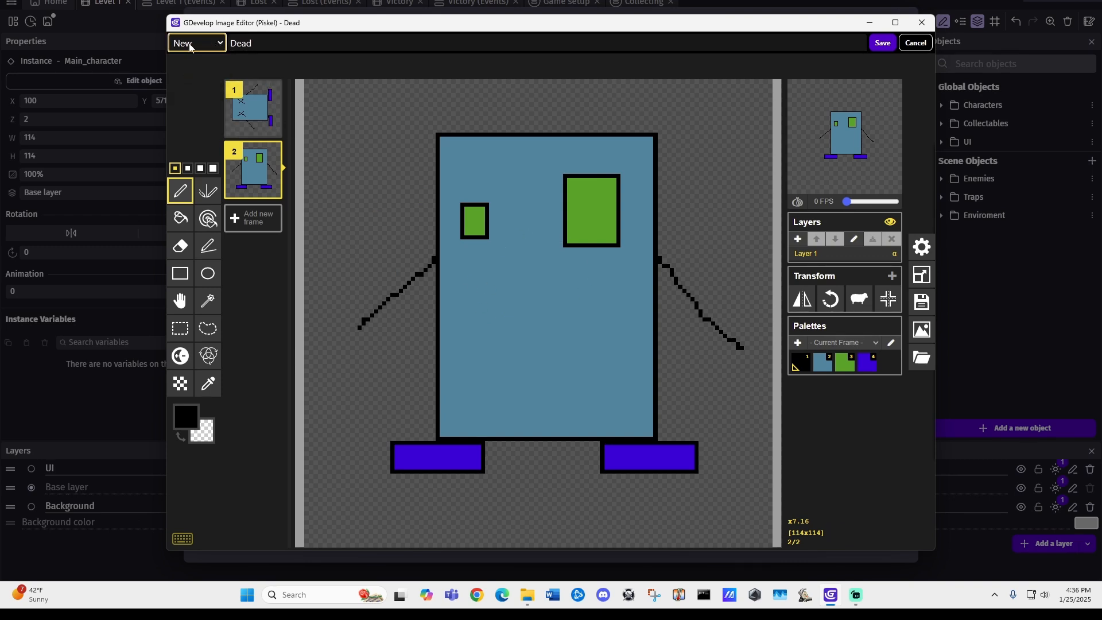
pyautogui.click(189, 46)
pyautogui.click(191, 59)
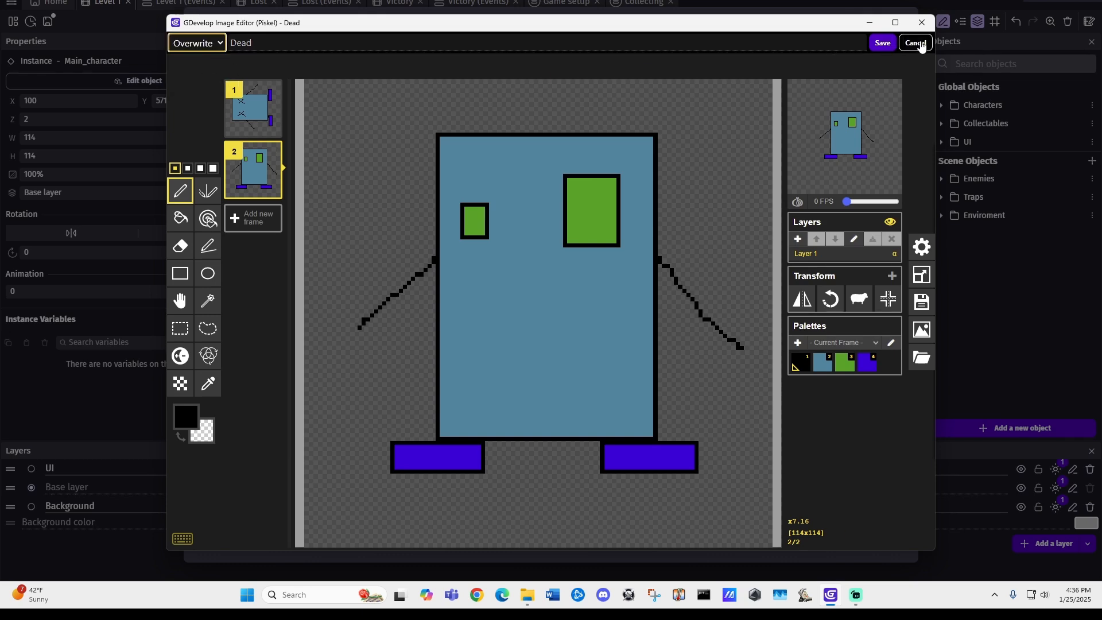
pyautogui.moveTo(257, 113)
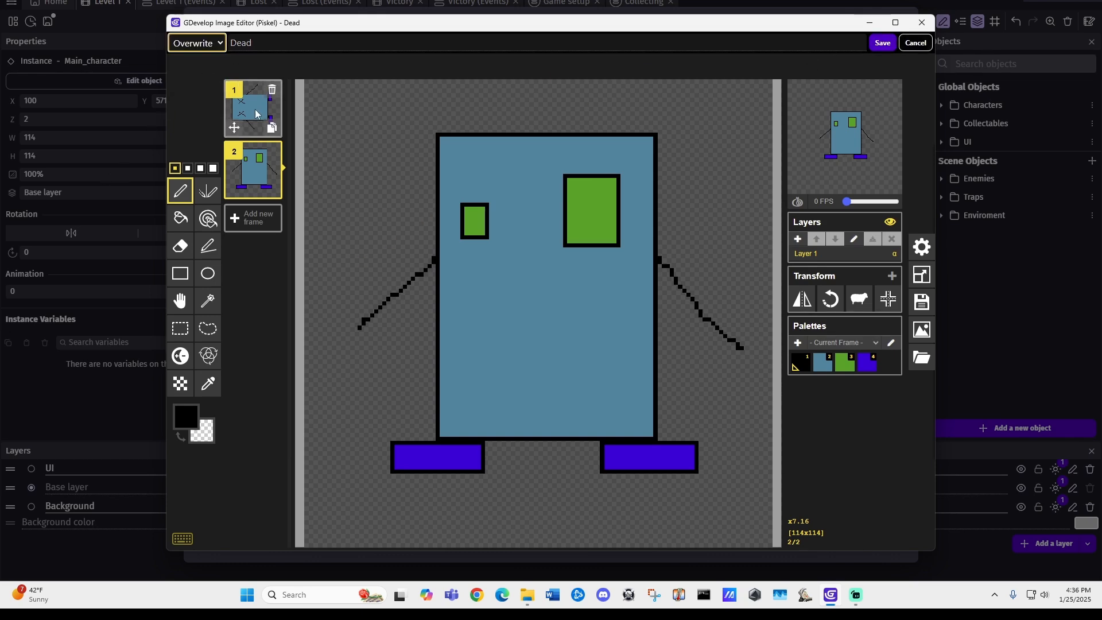
# Step: Discard the Piskel edit, delete the second sprite from the Dead animation, and apply the Main_character object changes
pyautogui.click(272, 151)
pyautogui.click(908, 46)
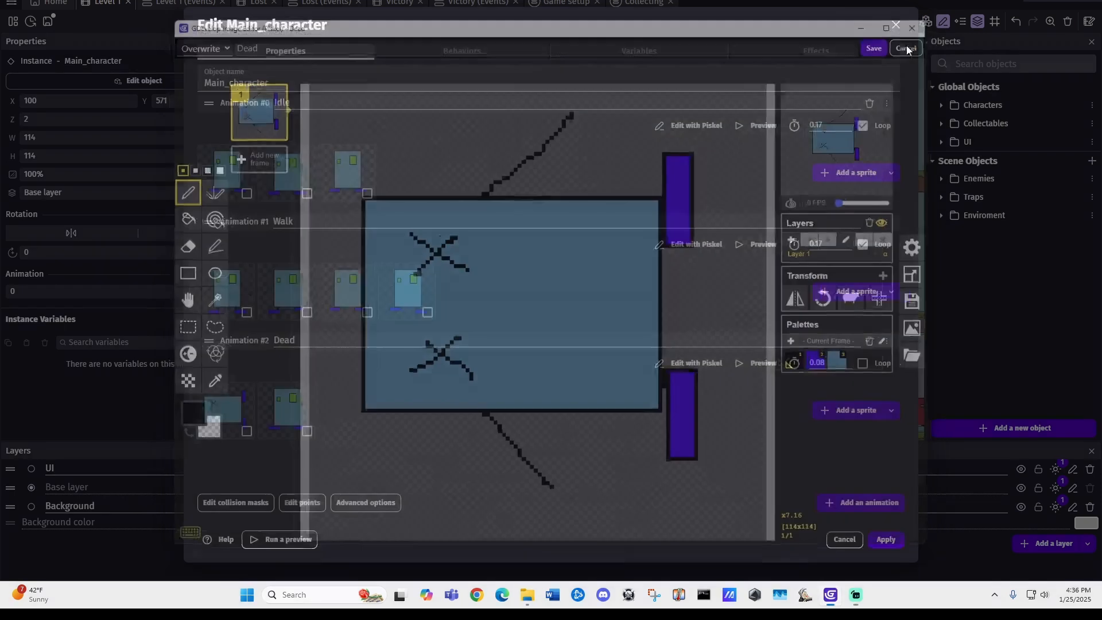
pyautogui.click(306, 432)
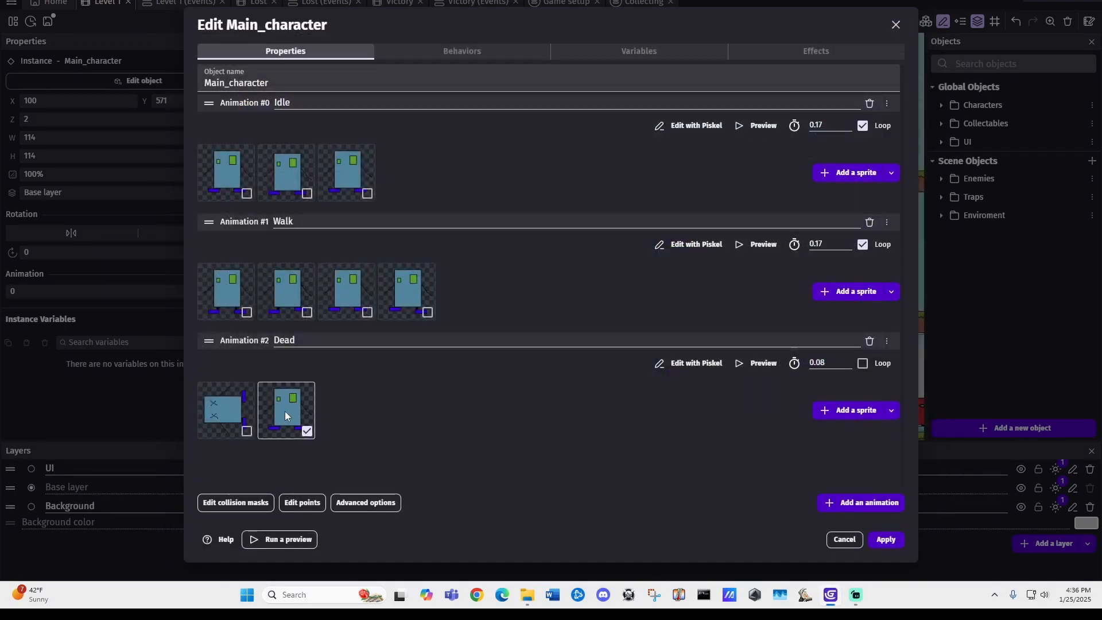
pyautogui.rightClick(300, 415)
pyautogui.click(324, 422)
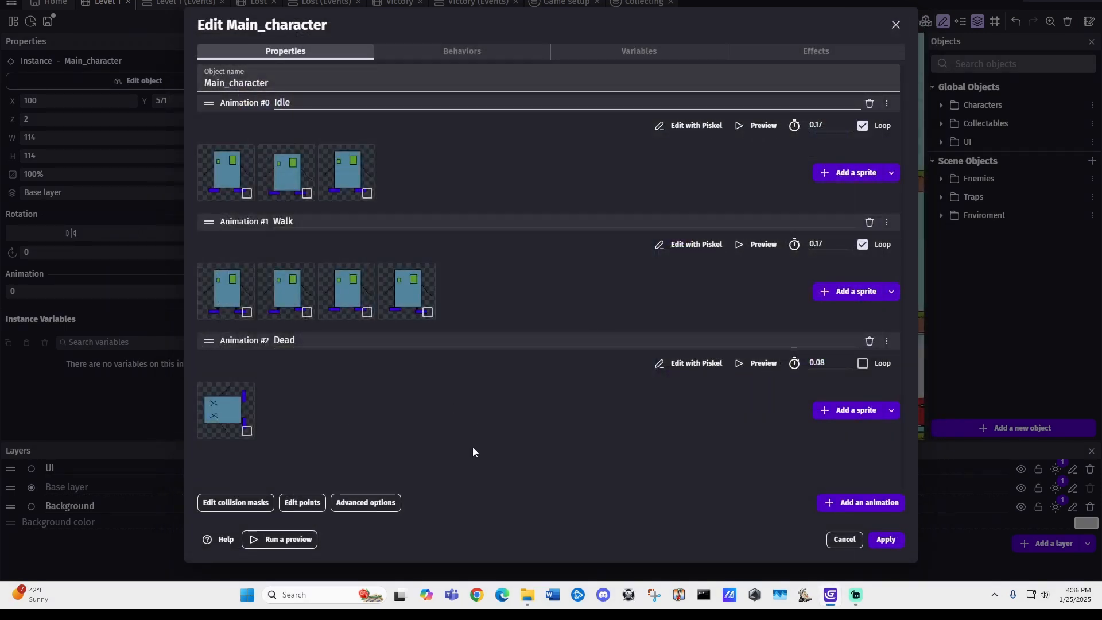
pyautogui.click(886, 540)
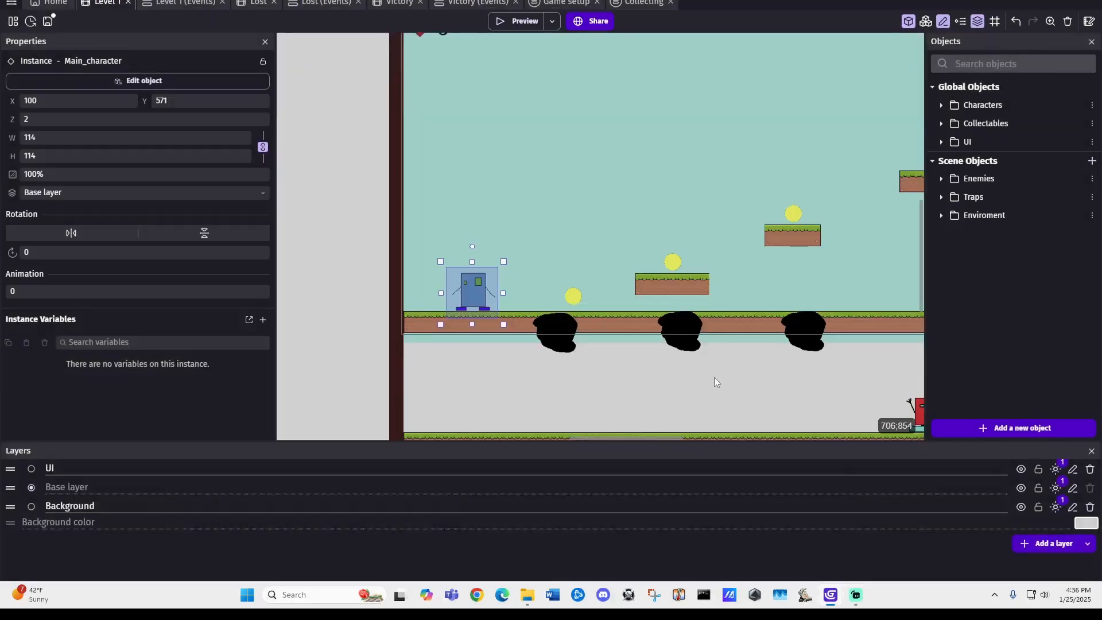
pyautogui.doubleClick(456, 283)
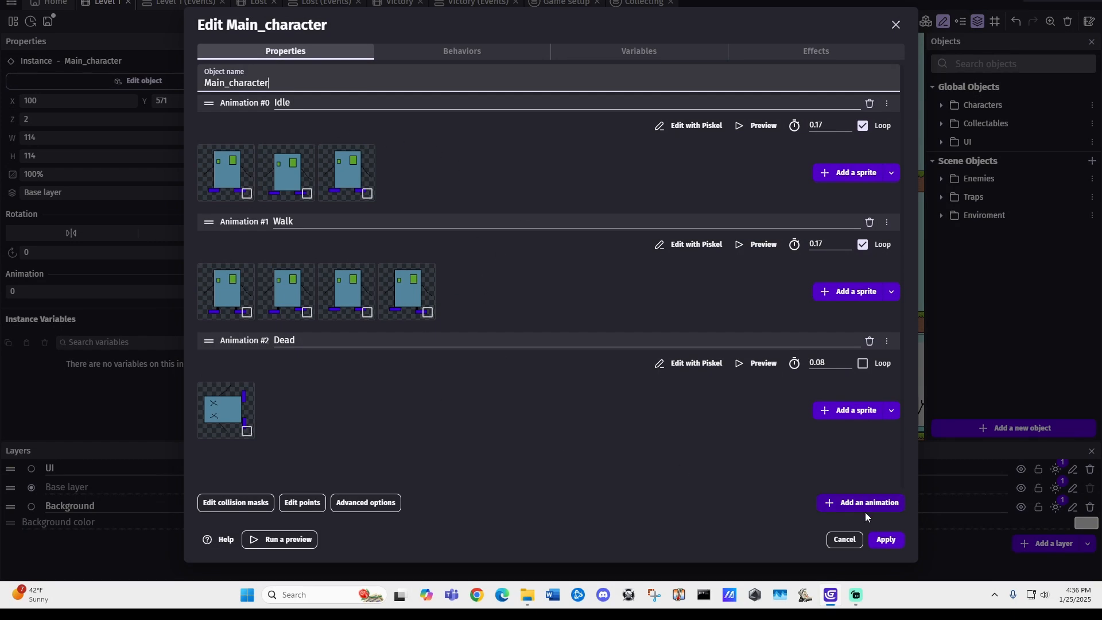
pyautogui.click(885, 540)
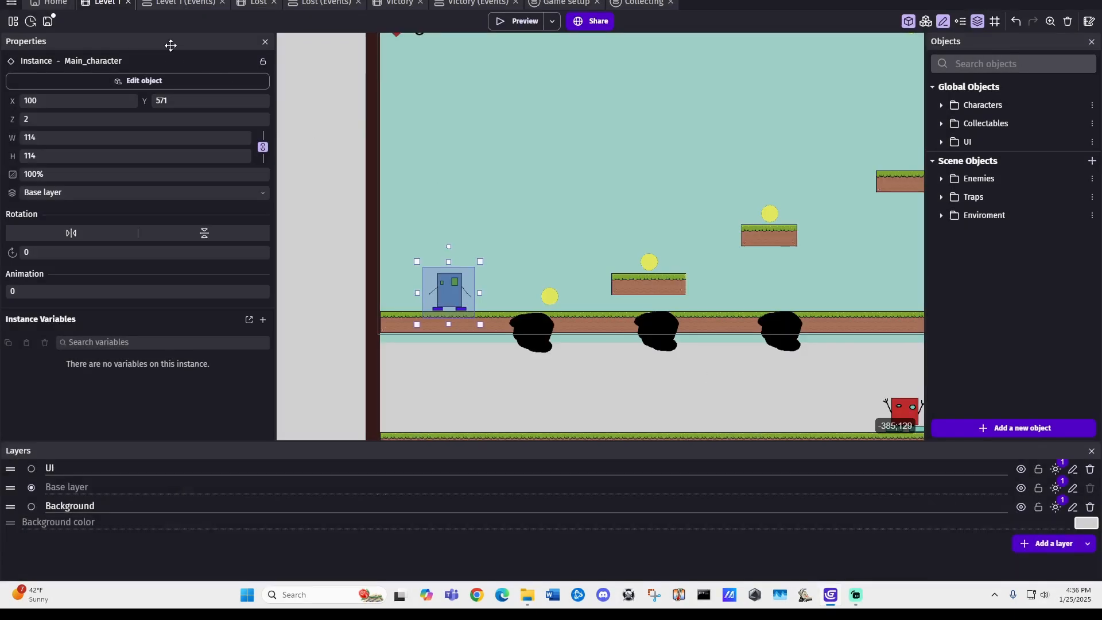
# Step: In the Level 1 events, remove the Delete Main_character action from the Life = 0 event
pyautogui.click(174, 3)
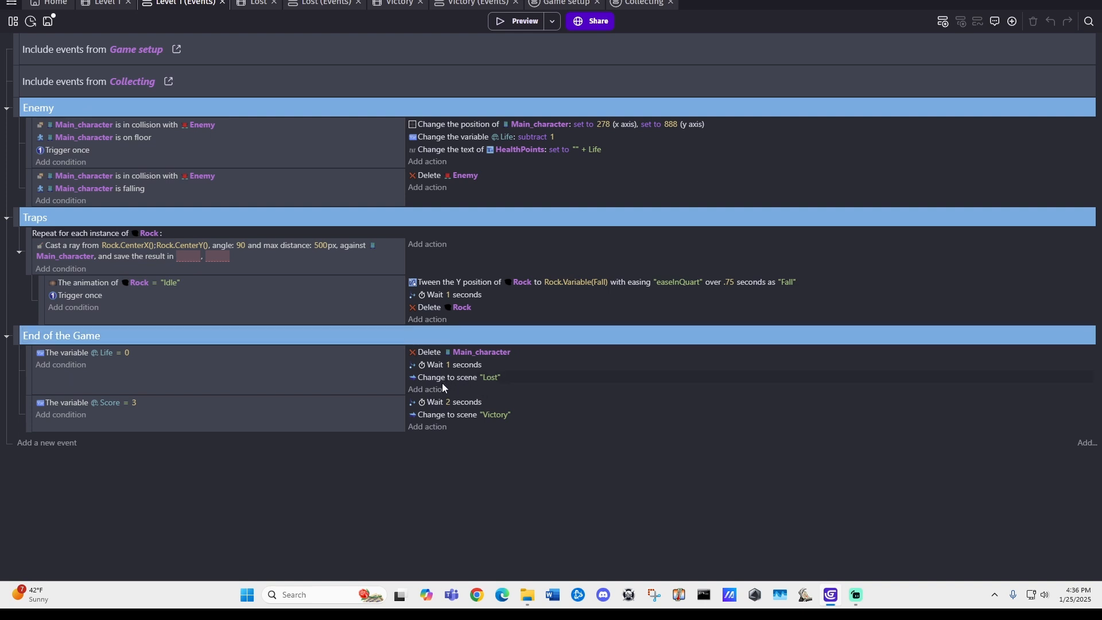
pyautogui.click(426, 351)
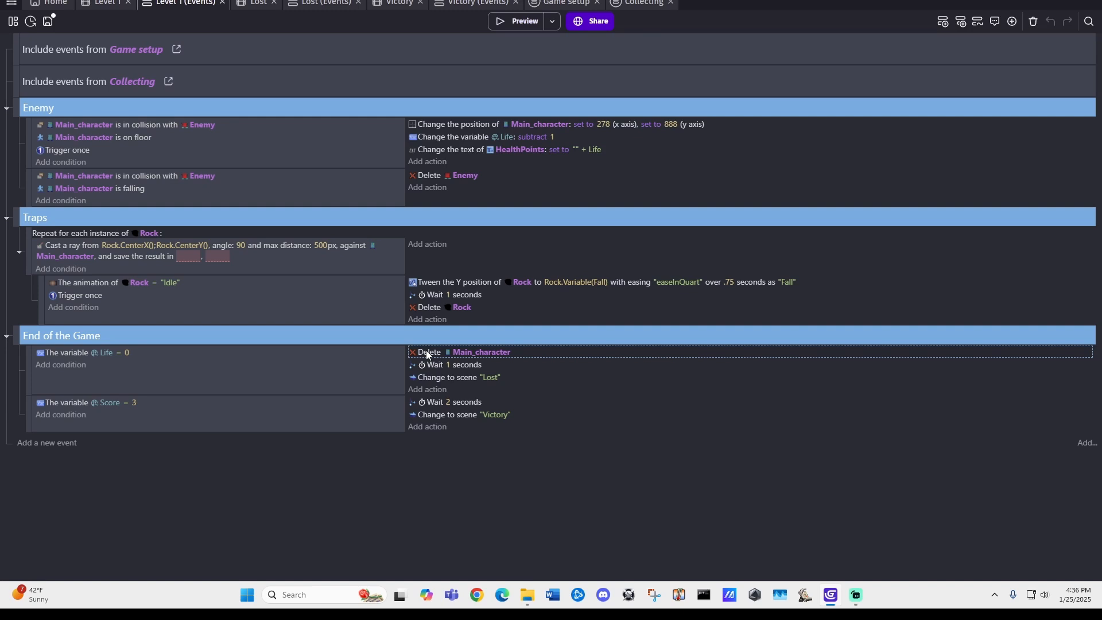
# Step: Add an Animation (by name) action setting Main_character to Dead in the Life = 0 event and place it first
pyautogui.click(430, 390)
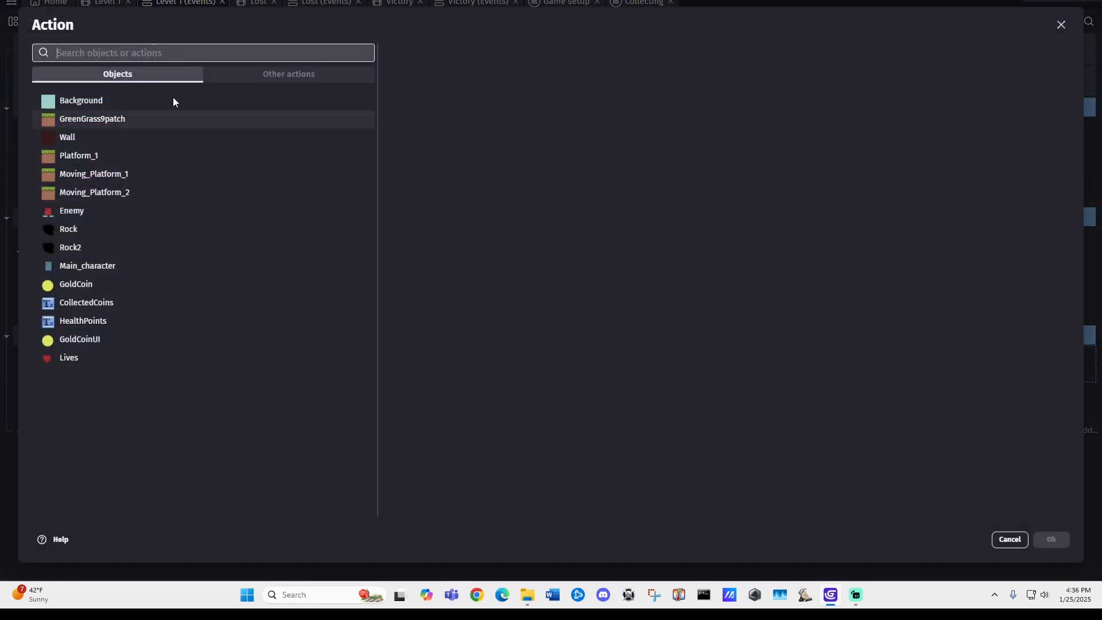
pyautogui.write('animation')
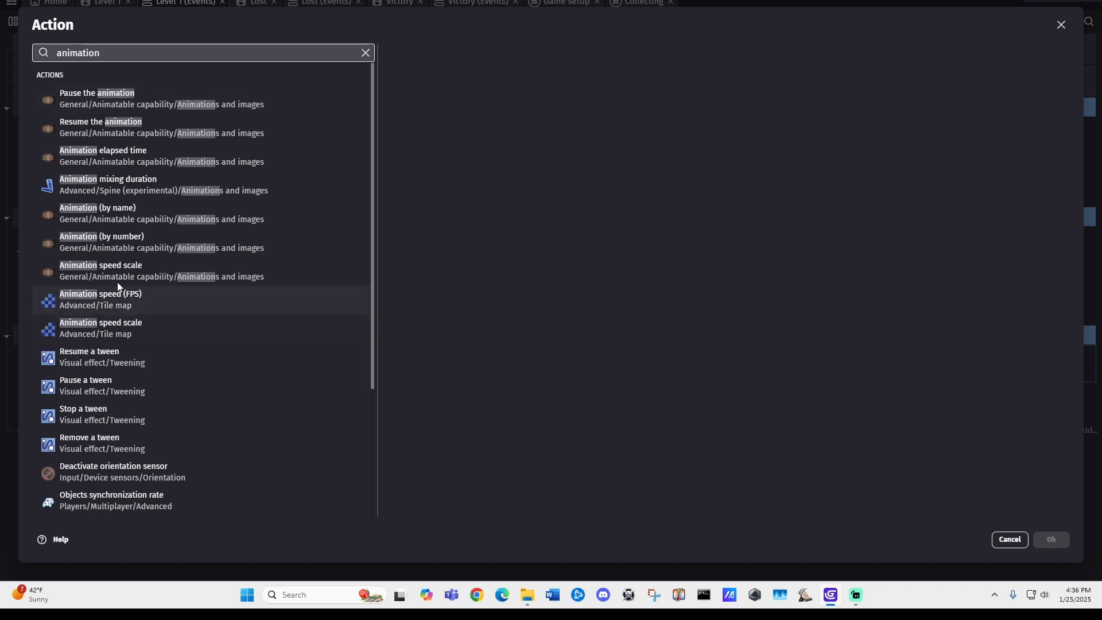
pyautogui.scroll(-1, 142, 462)
pyautogui.scroll(1, 142, 453)
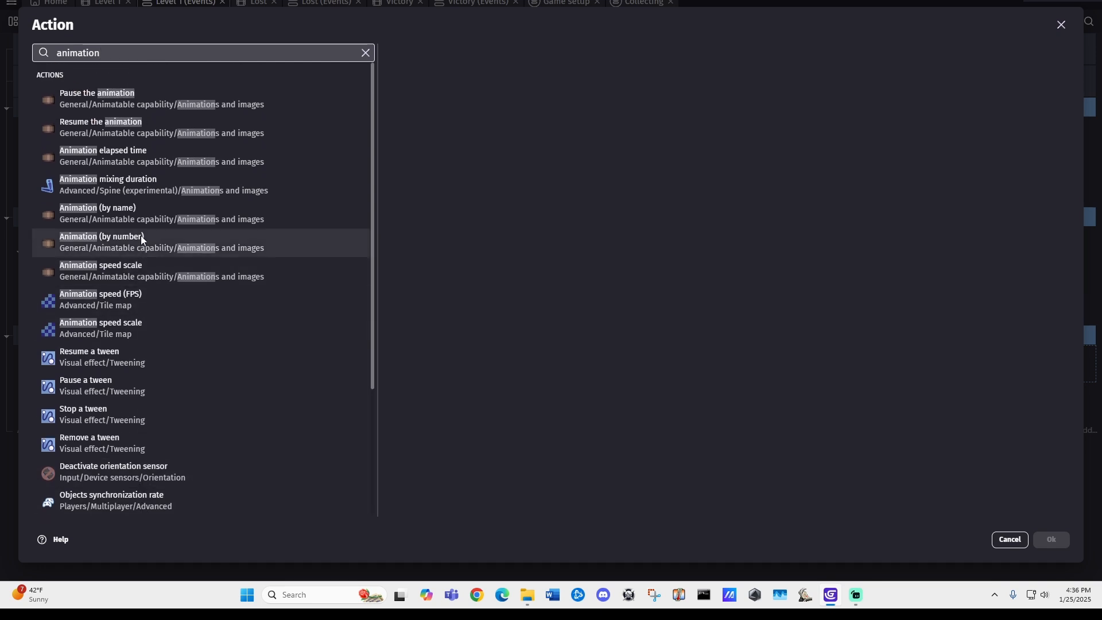
pyautogui.click(95, 210)
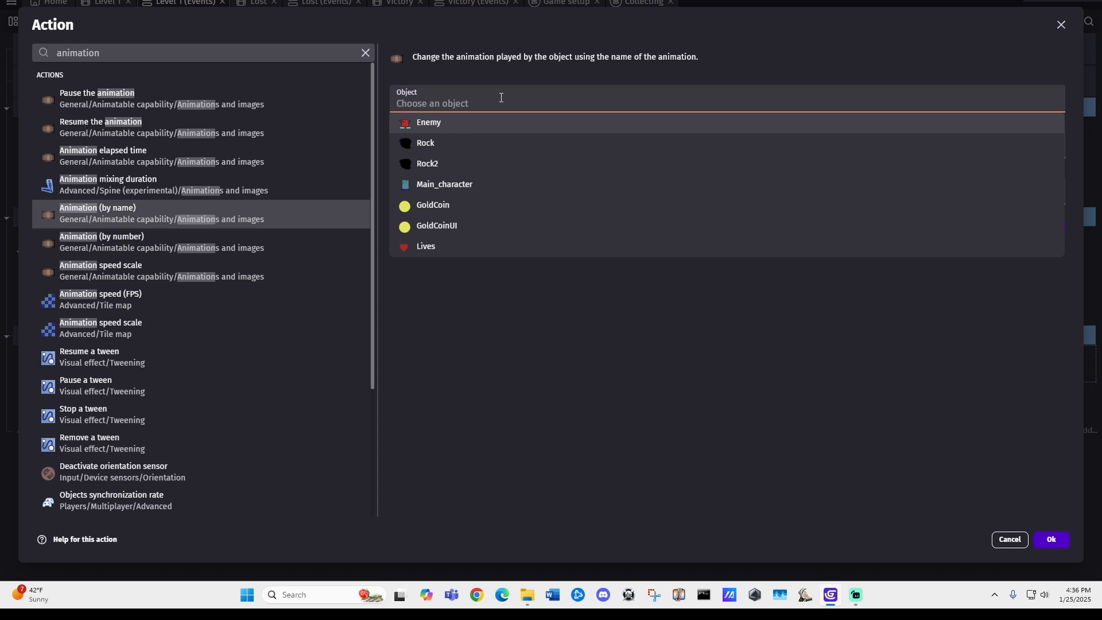
pyautogui.click(446, 184)
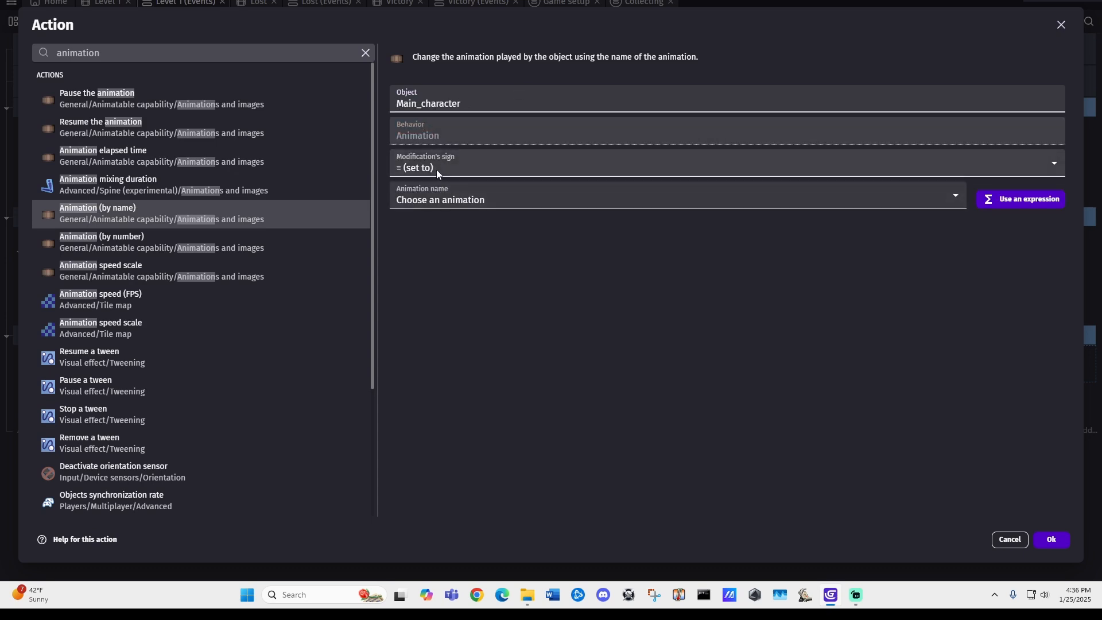
pyautogui.click(440, 201)
pyautogui.click(423, 251)
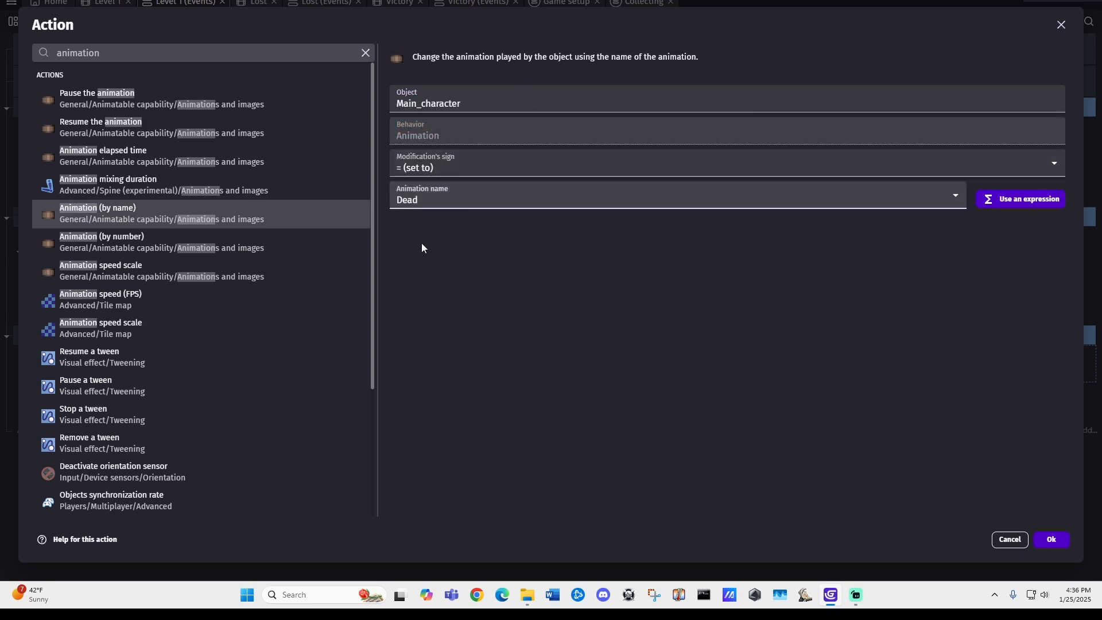
pyautogui.click(1062, 540)
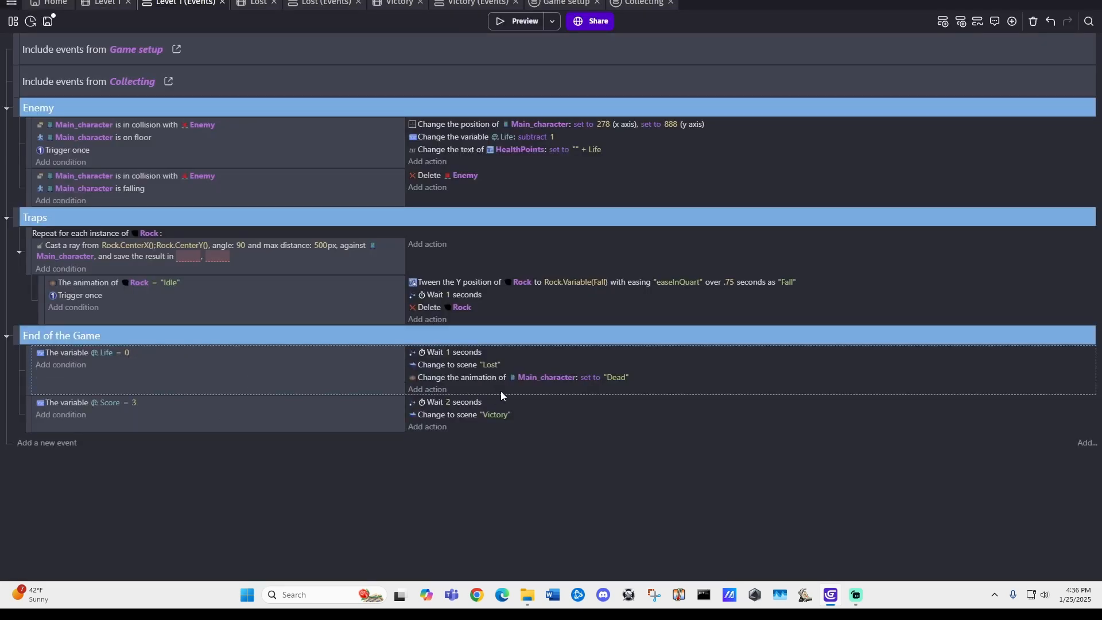
pyautogui.moveTo(474, 377); pyautogui.dragTo(473, 353)
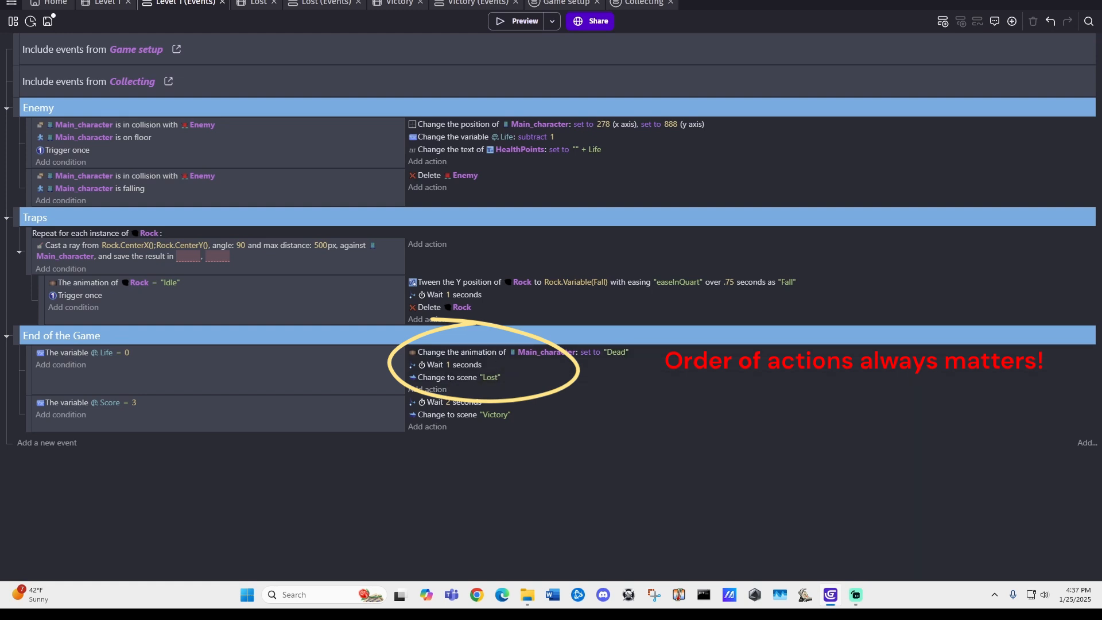
# Step: In the Level 1 scene, move Main_character down onto the lower platform at X 153, Y 836
pyautogui.click(103, 3)
pyautogui.keyDown('ctrl'); pyautogui.scroll(-3, 378, 204); pyautogui.keyUp('ctrl')
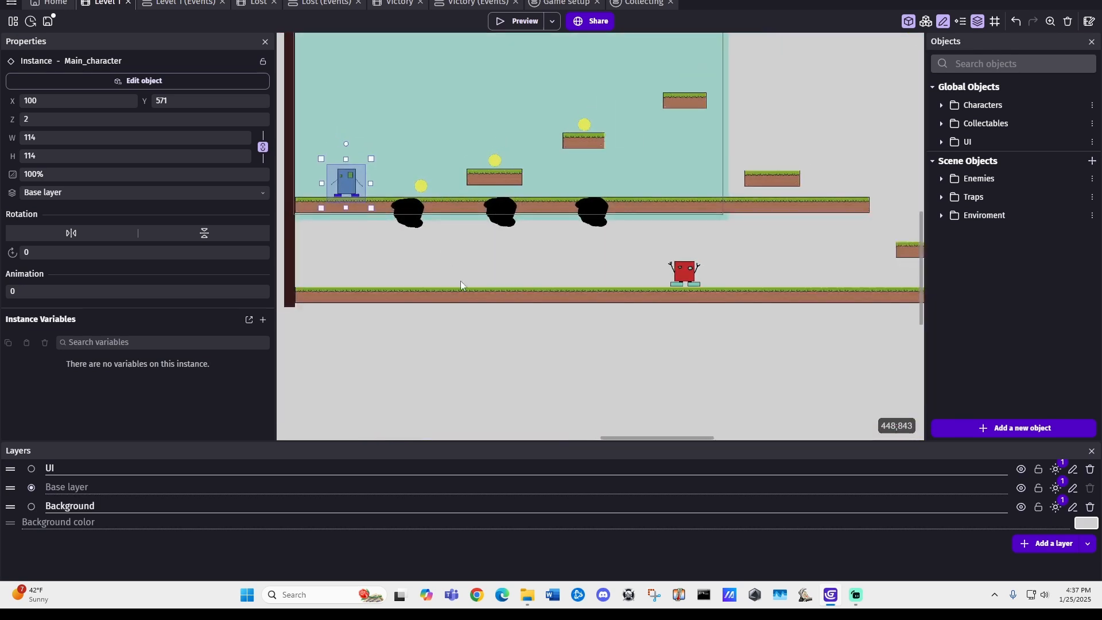
pyautogui.moveTo(378, 204); pyautogui.dragTo(393, 293)
# Step: Preview the level, walk the character into the enemy until all lives are lost, and close the preview
pyautogui.click(517, 21)
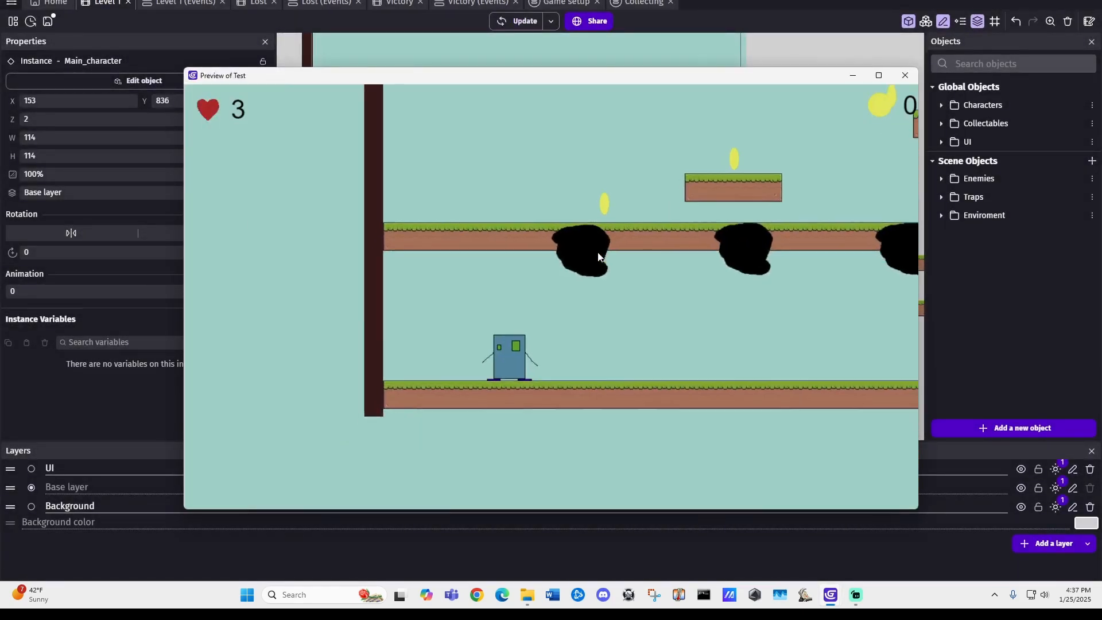
pyautogui.press('Right')
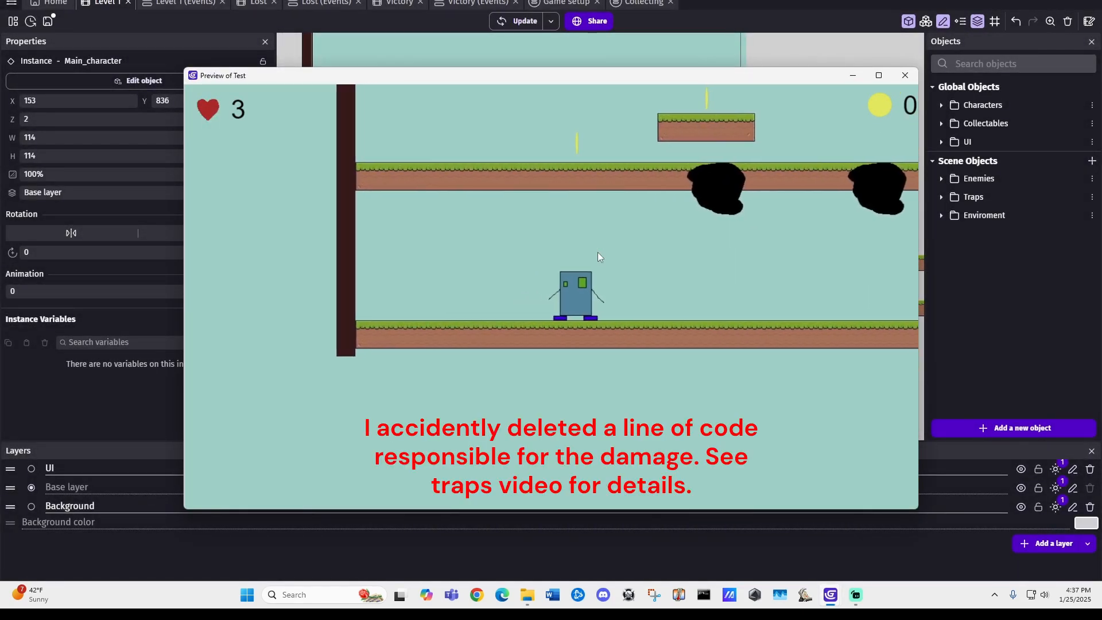
pyautogui.press('Right')
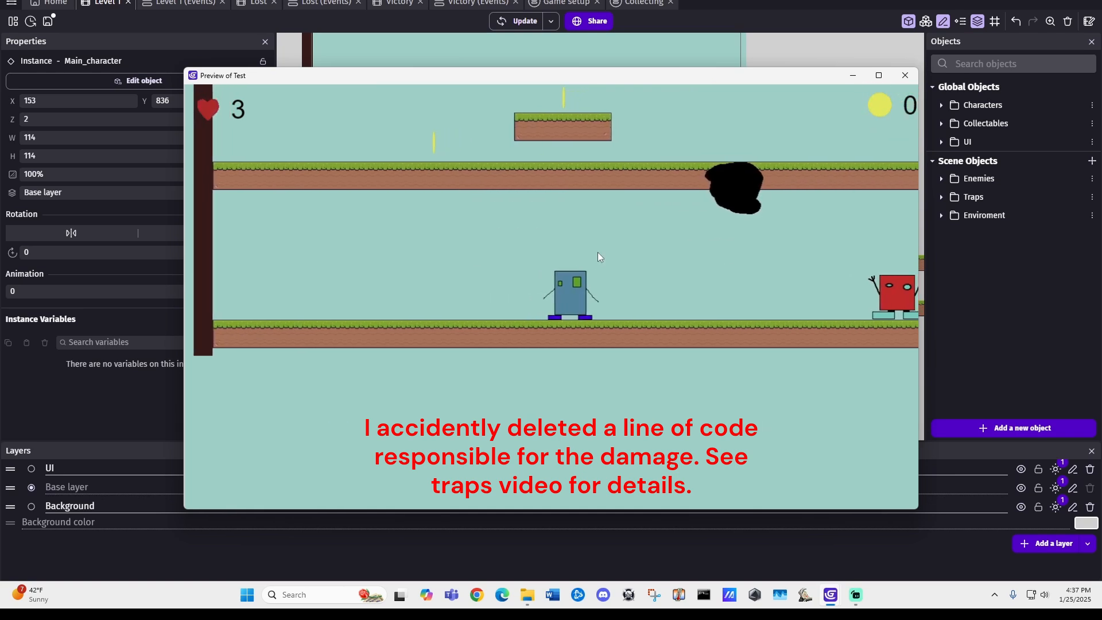
pyautogui.press('Right')
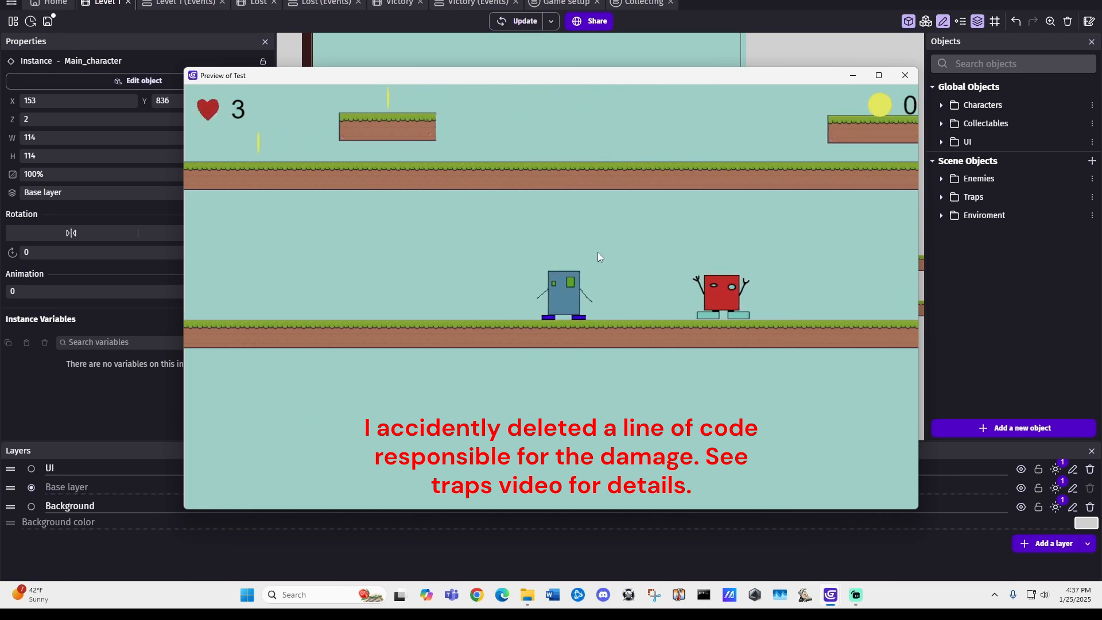
pyautogui.press('Right')
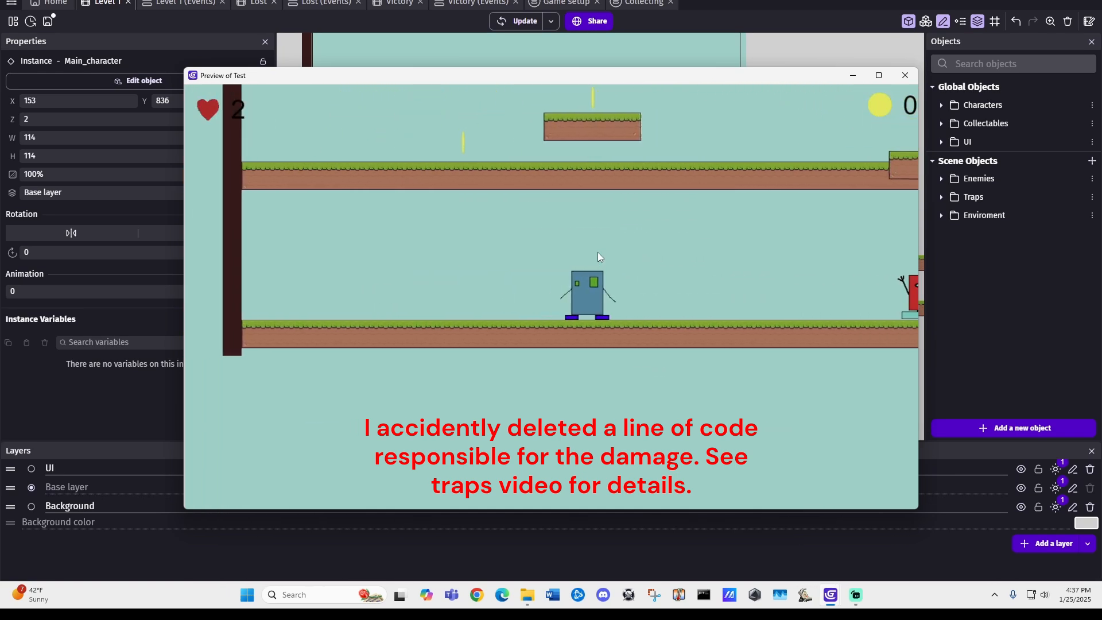
pyautogui.press('Right')
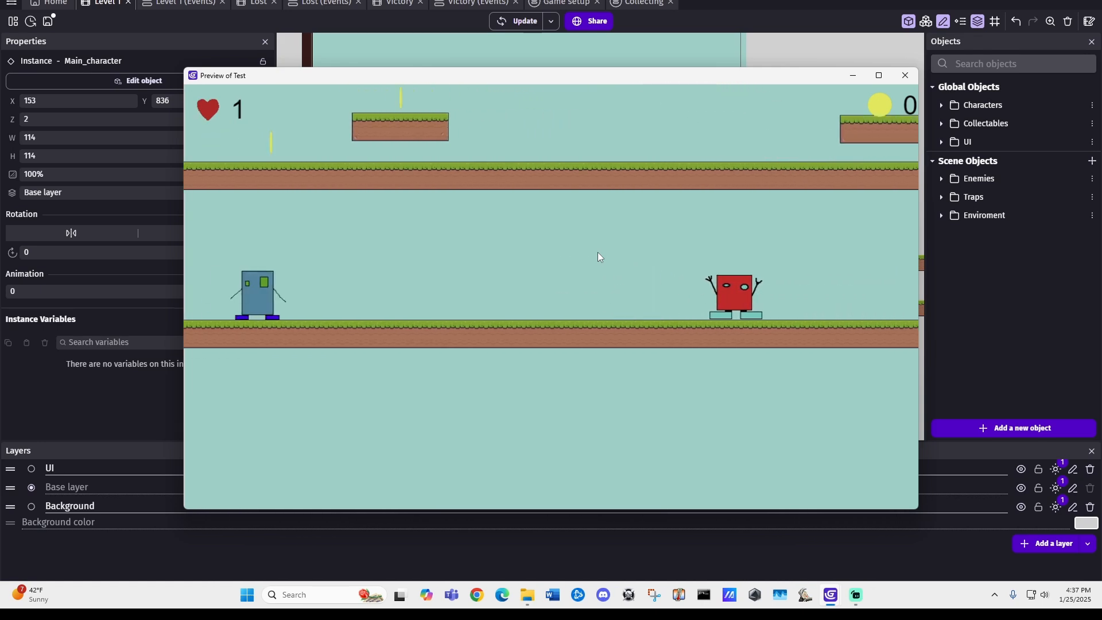
pyautogui.press('Right')
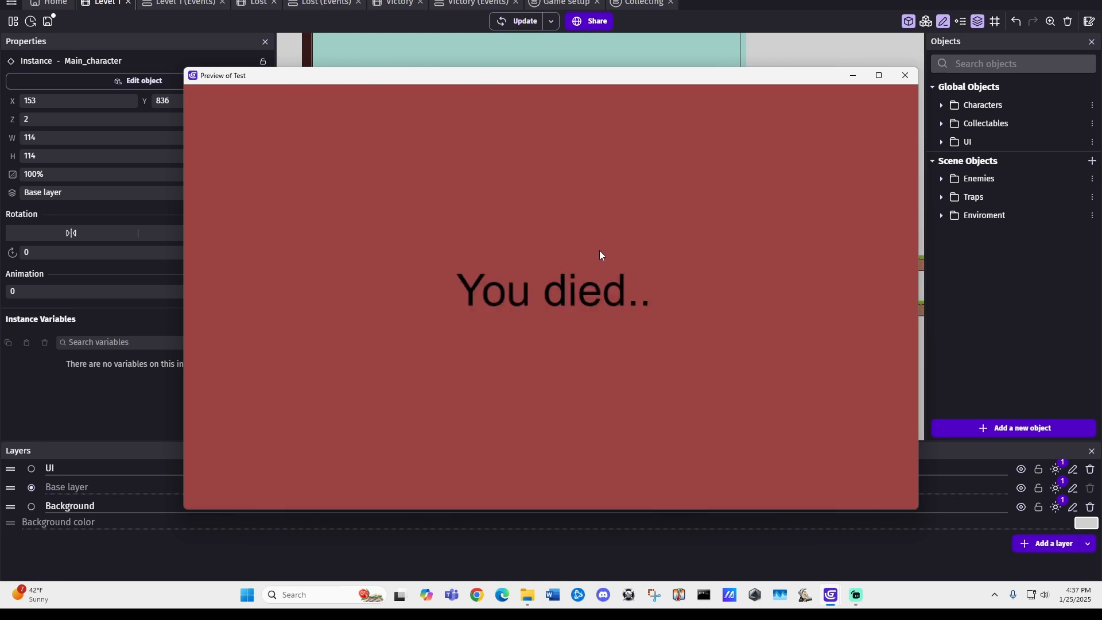
pyautogui.click(905, 76)
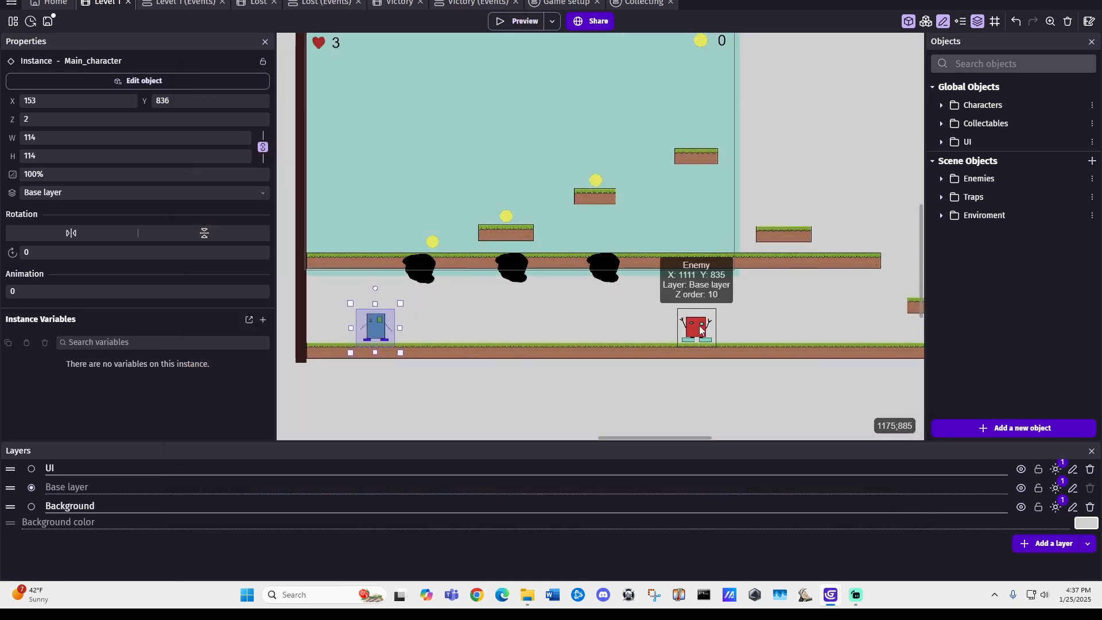
pyautogui.moveTo(370, 326); pyautogui.dragTo(398, 333, button='middle')
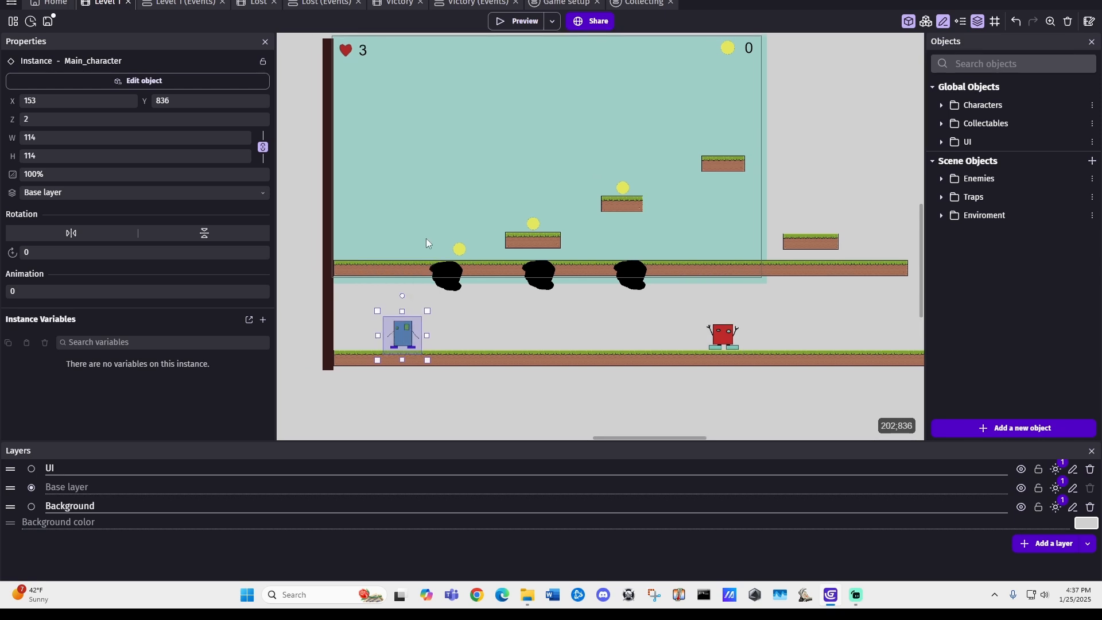
pyautogui.click(202, 4)
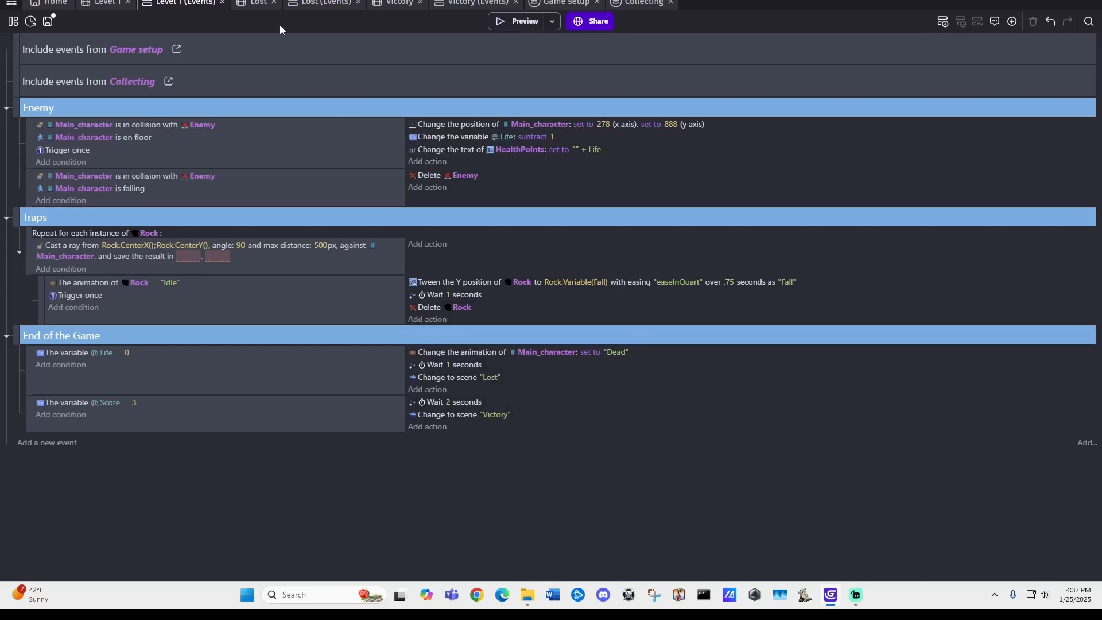
pyautogui.click(111, 3)
pyautogui.moveTo(557, 288); pyautogui.dragTo(536, 343, button='middle')
pyautogui.moveTo(385, 385); pyautogui.dragTo(402, 319, button='middle')
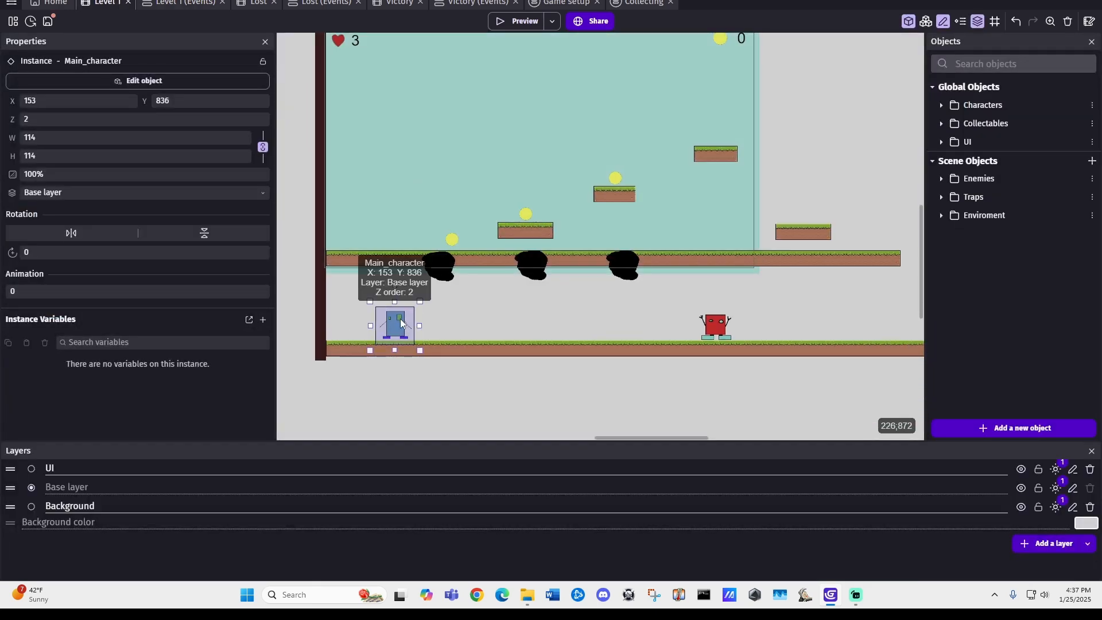
# Step: Preview Main_character's Idle animation, and move the character instance onto the upper platform at X 47, Y 571
pyautogui.doubleClick(400, 323)
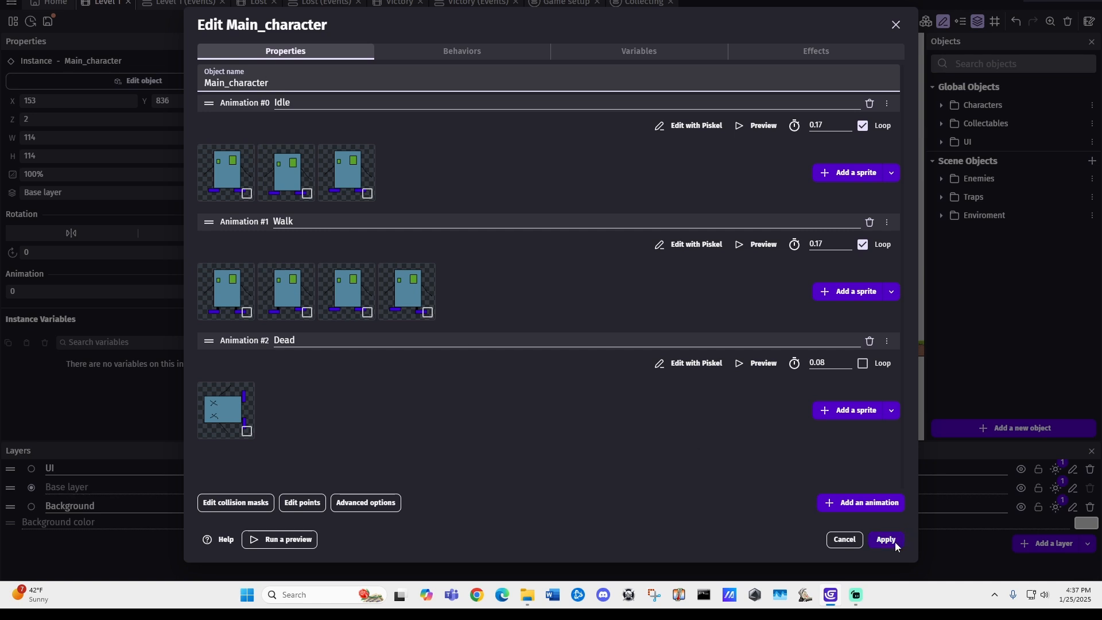
pyautogui.click(755, 125)
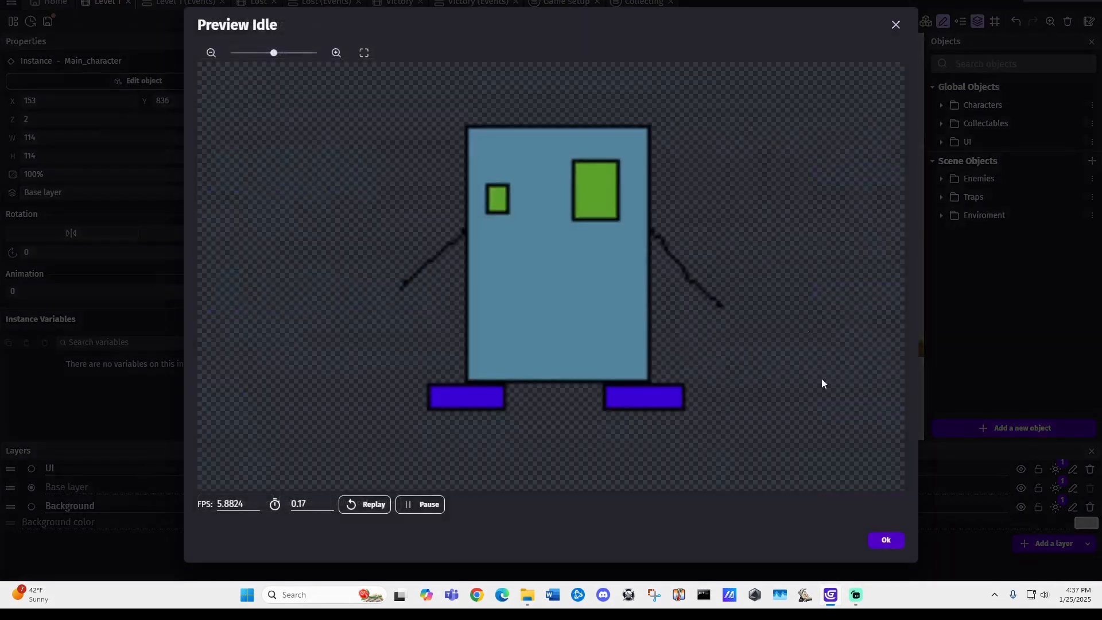
pyautogui.click(887, 544)
pyautogui.click(888, 540)
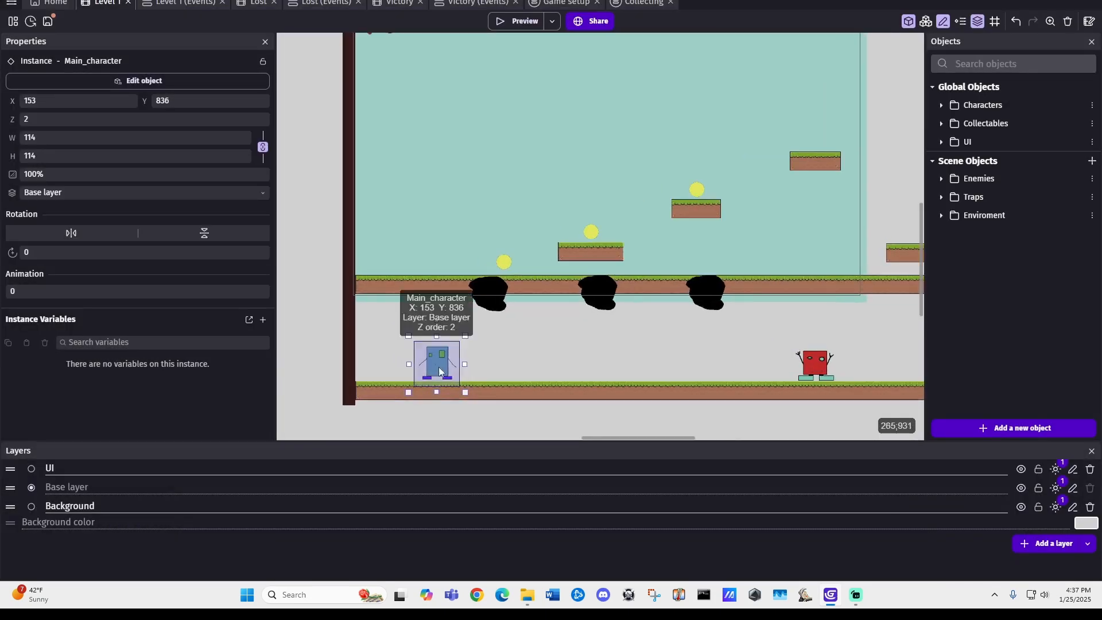
pyautogui.moveTo(434, 356); pyautogui.dragTo(392, 256)
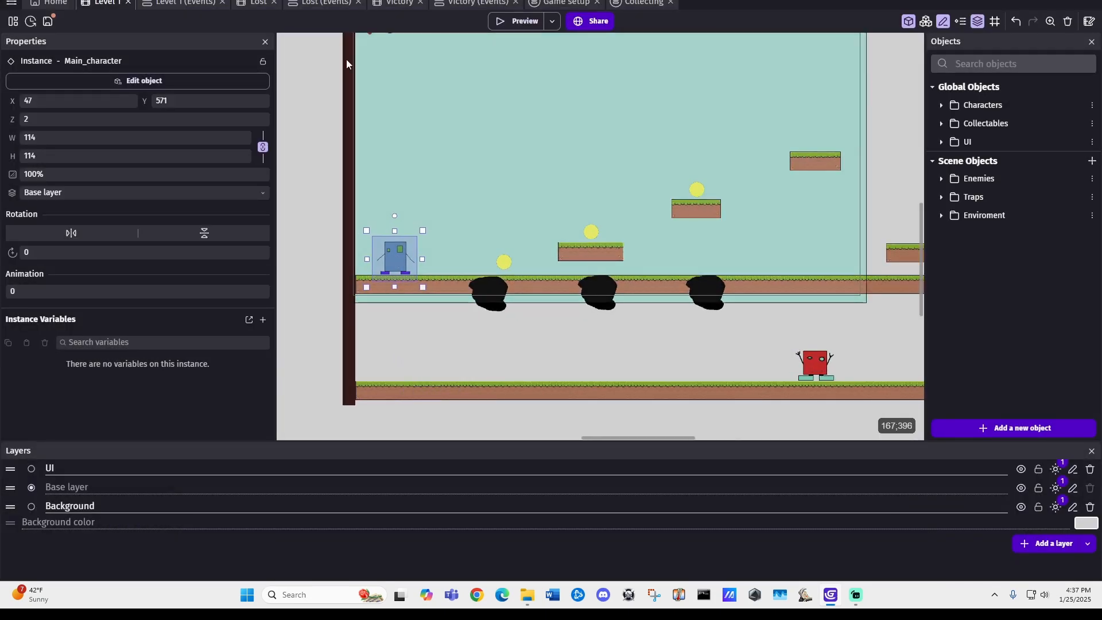
# Step: Add a new empty event below the End of the Game group in the Level 1 events
pyautogui.click(197, 3)
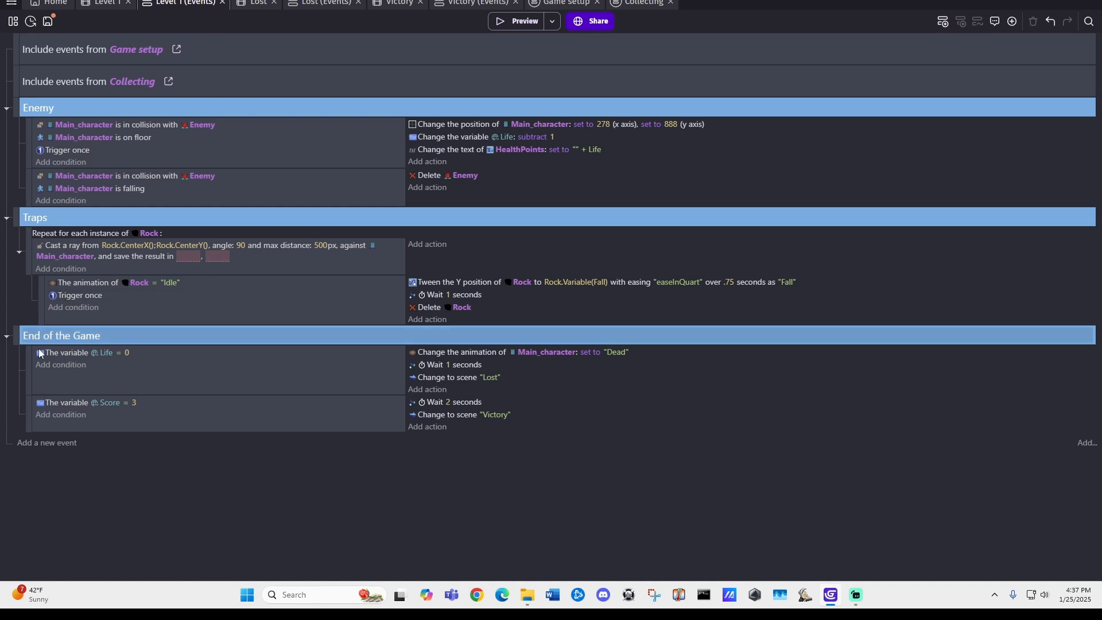
pyautogui.click(14, 335)
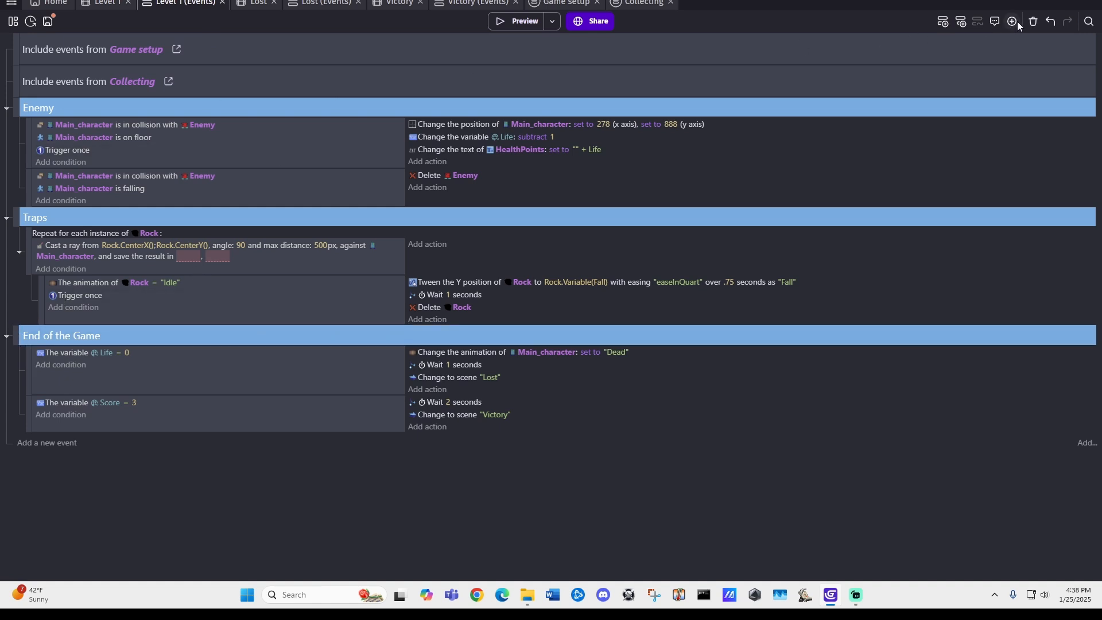
pyautogui.click(27, 445)
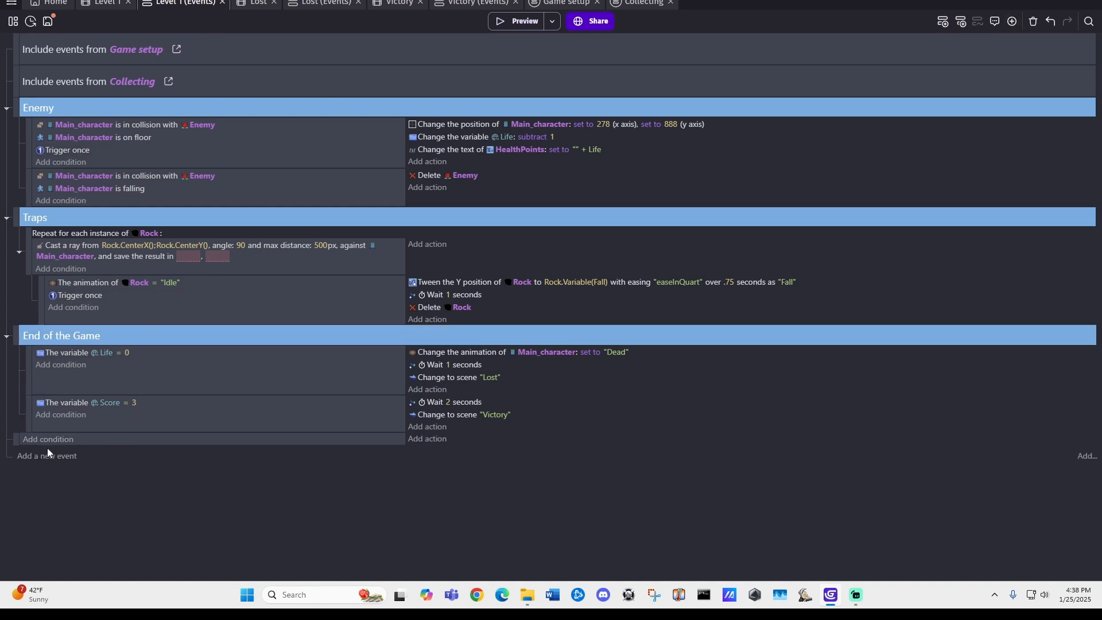
# Step: Add an event group named Walking below End of the Game and move the empty event into it
pyautogui.click(17, 440)
pyautogui.click(1012, 21)
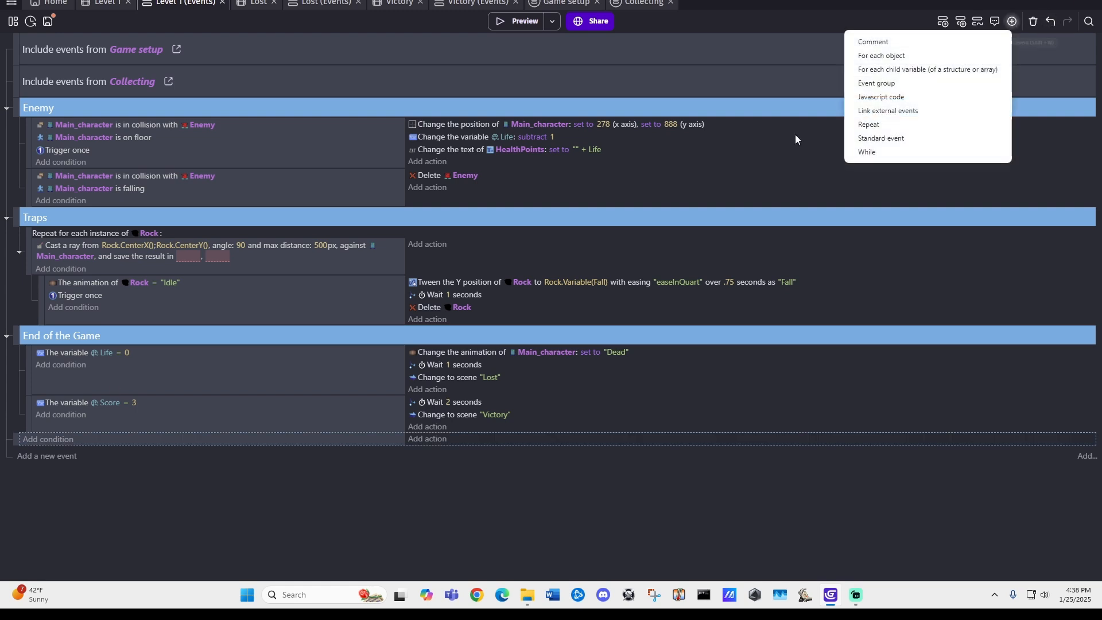
pyautogui.click(893, 83)
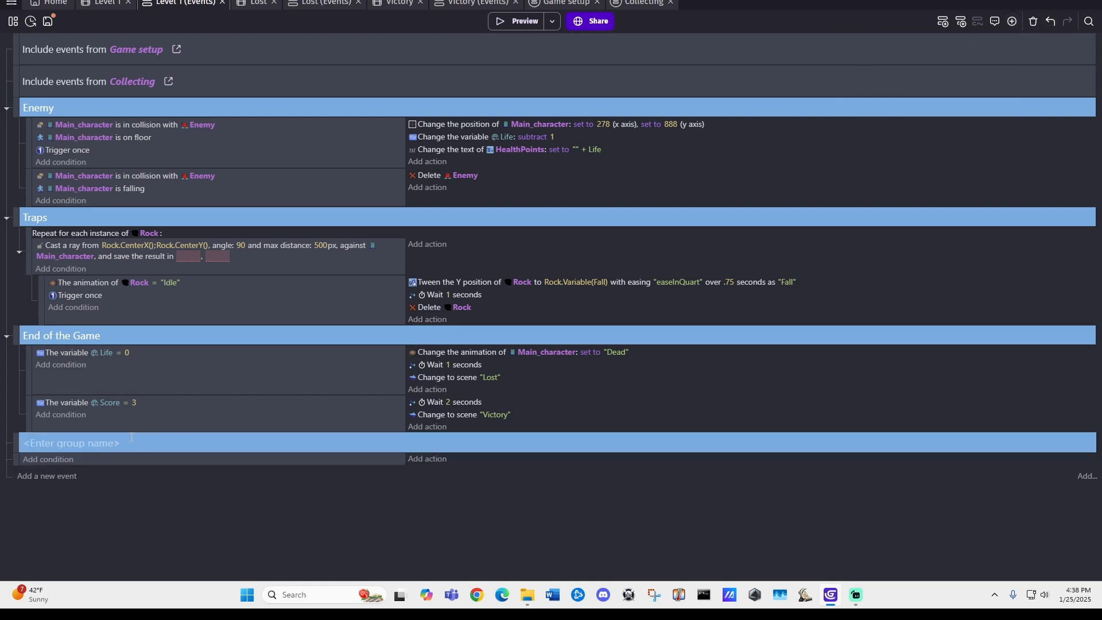
pyautogui.write('Walking')
pyautogui.moveTo(11, 458); pyautogui.dragTo(30, 453)
# Step: Add a Key pressed condition for the Right key to the empty event in the Walking group
pyautogui.click(56, 457)
pyautogui.write('k')
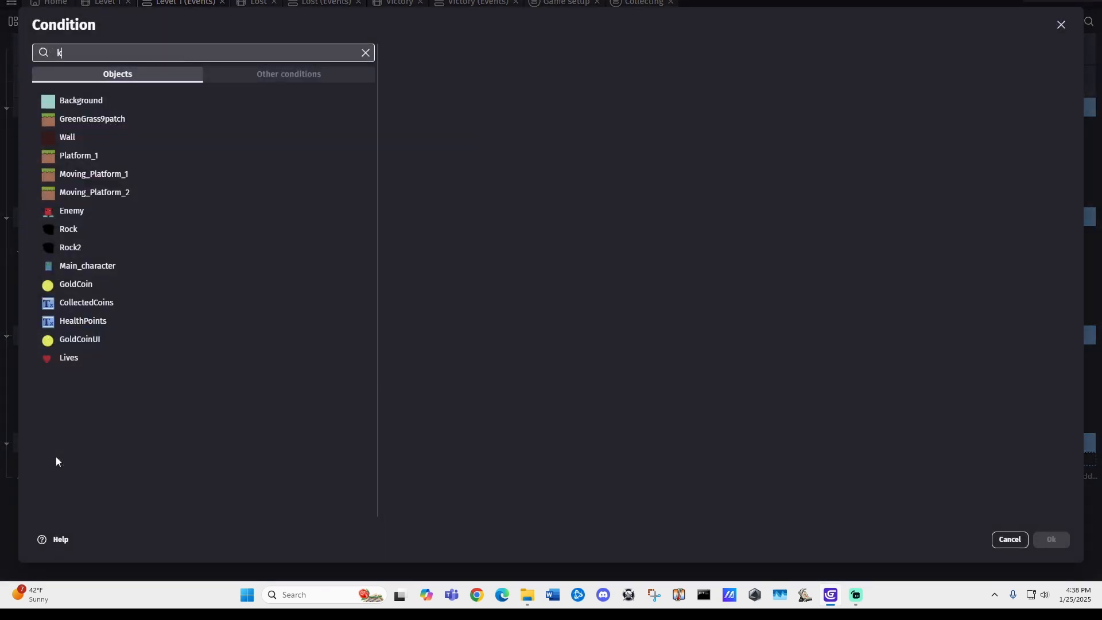
pyautogui.write('ey pre')
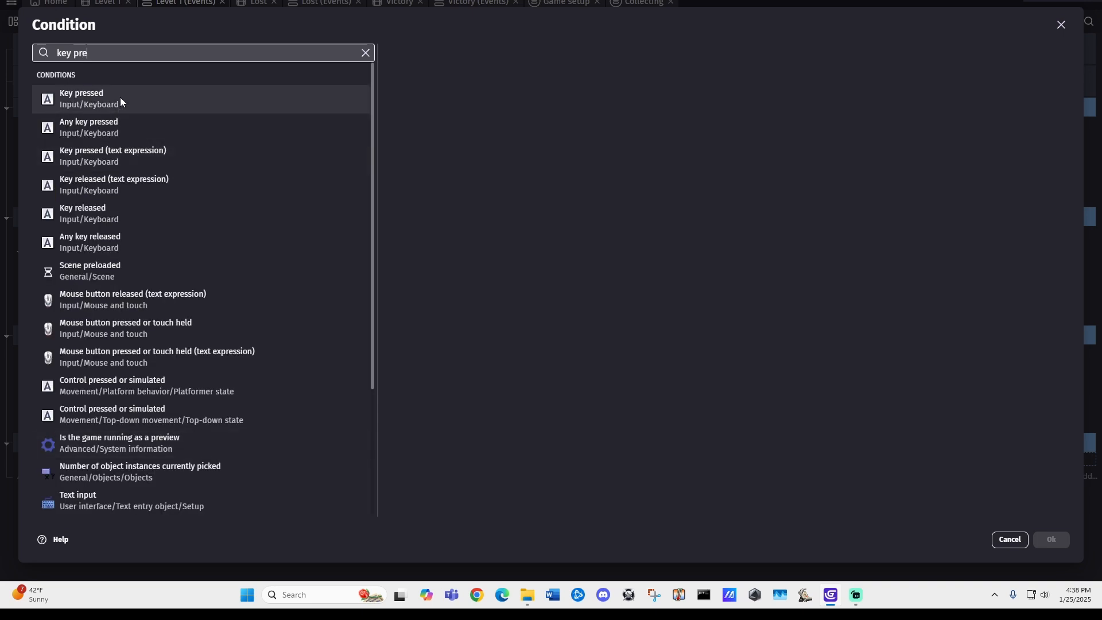
pyautogui.click(115, 103)
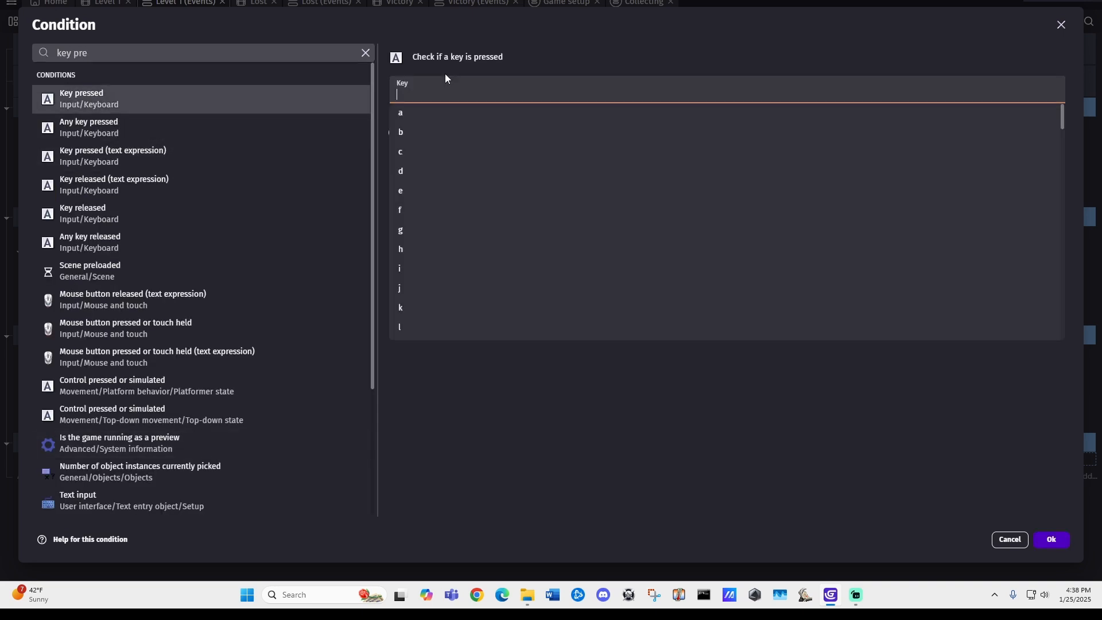
pyautogui.click(444, 90)
pyautogui.click(442, 96)
pyautogui.write('right')
pyautogui.click(408, 113)
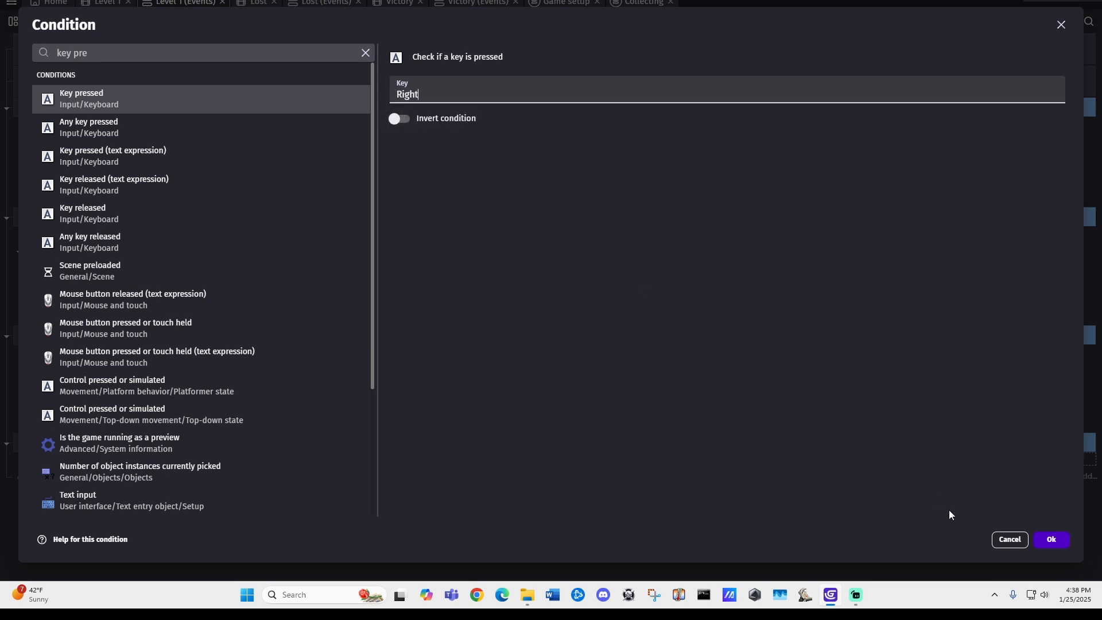
pyautogui.click(1057, 542)
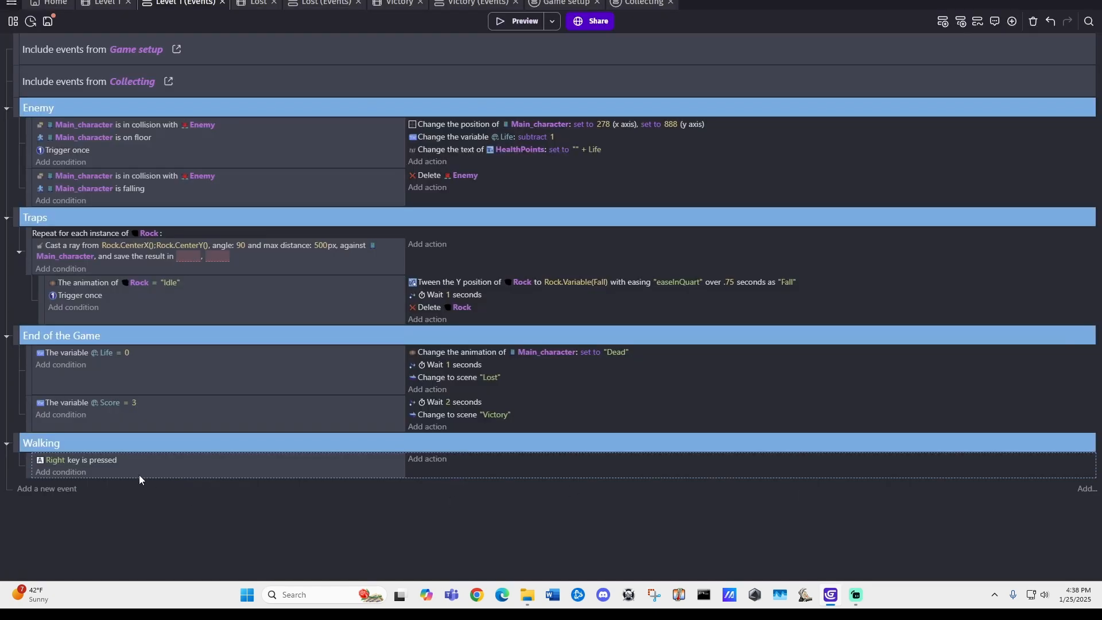
# Step: Add an Or condition to the Walking event and move the Right key condition inside it as a sub-condition
pyautogui.click(69, 473)
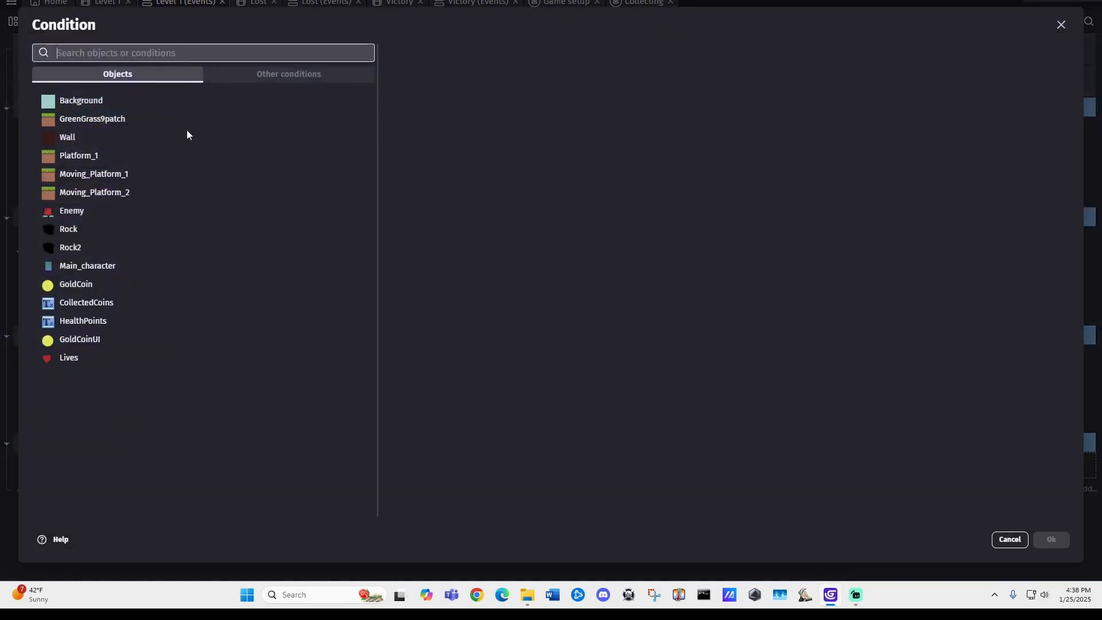
pyautogui.write('or')
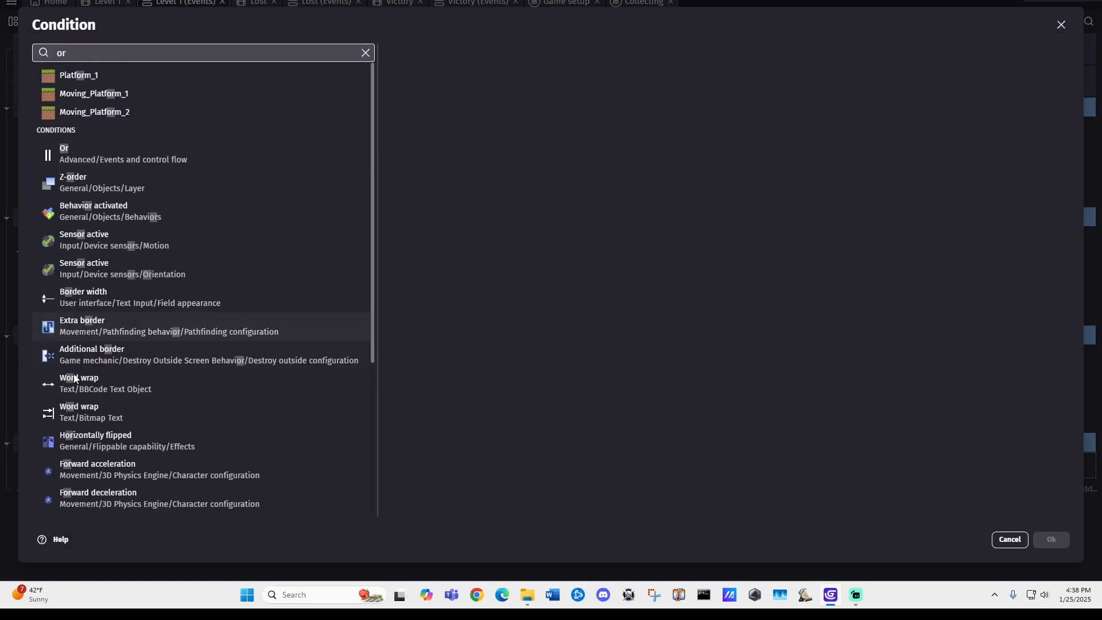
pyautogui.click(101, 154)
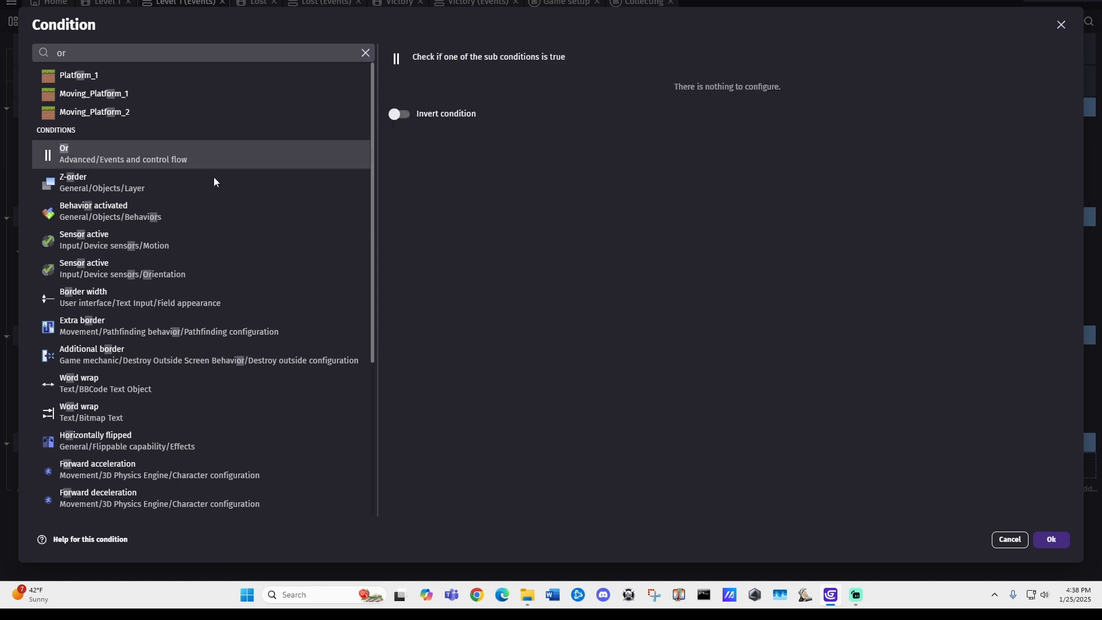
pyautogui.click(1051, 542)
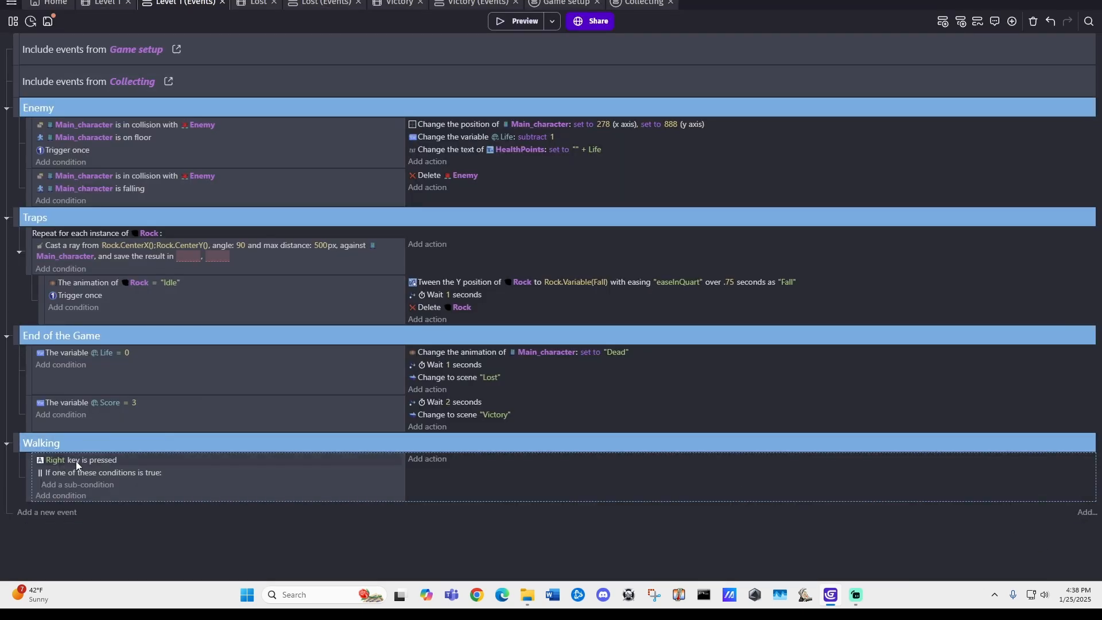
pyautogui.moveTo(93, 463); pyautogui.dragTo(117, 487)
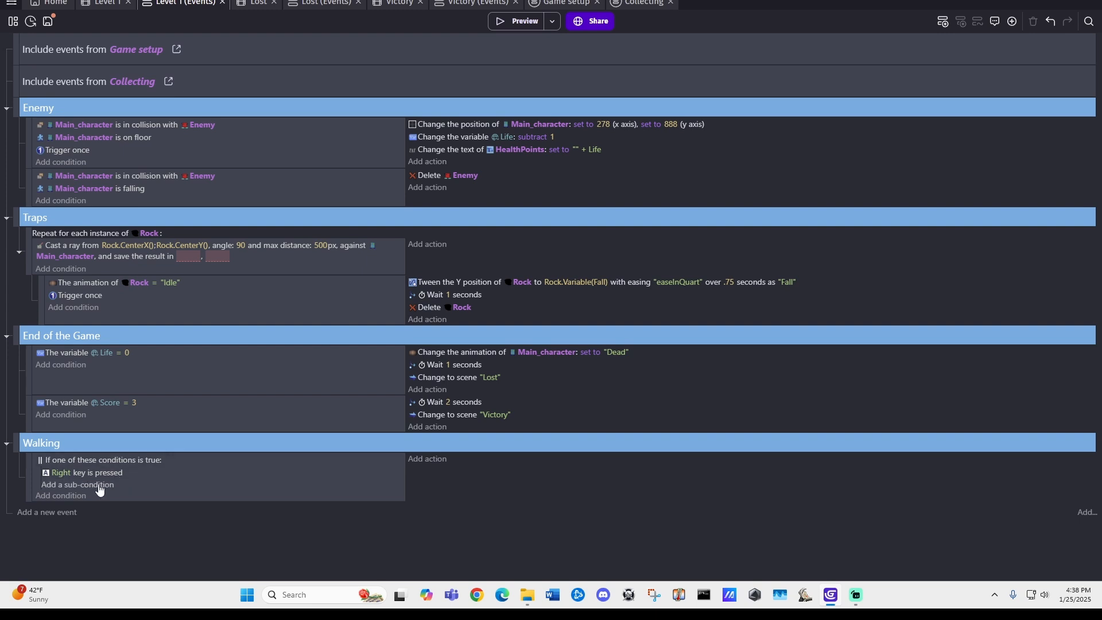
# Step: Duplicate the Right key sub-condition and set the copy's key to Left
pyautogui.click(99, 472)
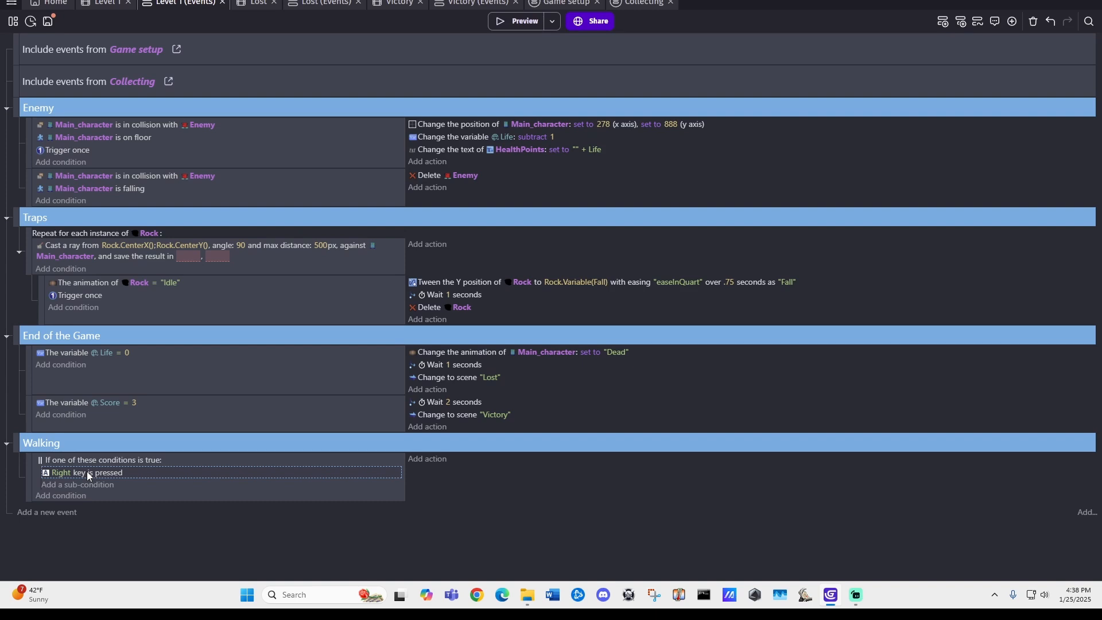
pyautogui.hotkey('ctrl', 'v')
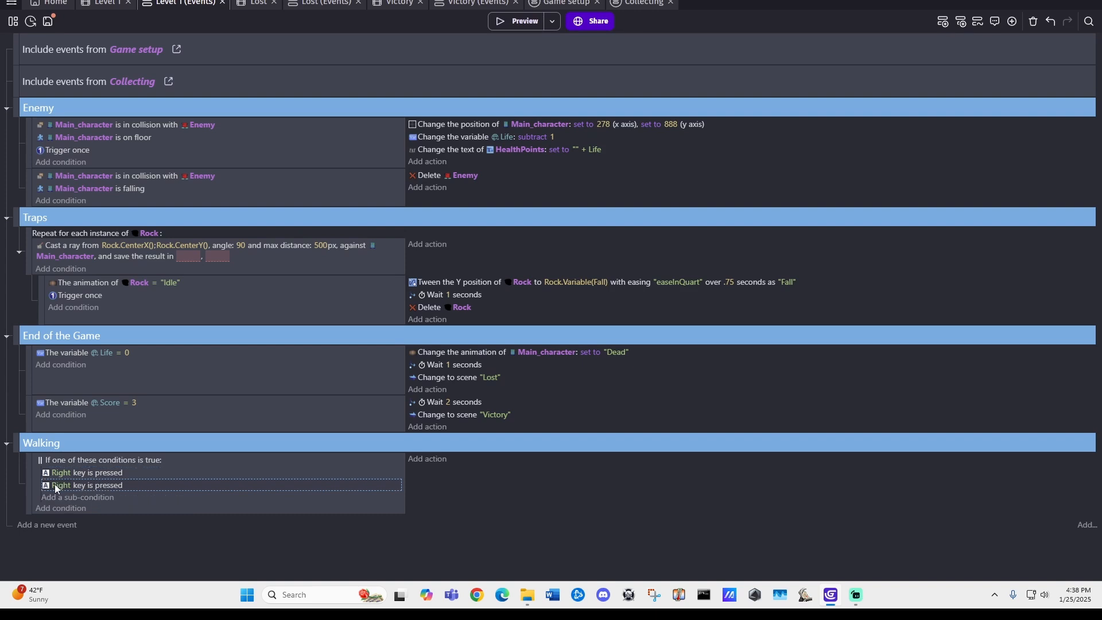
pyautogui.click(54, 484)
pyautogui.write('Left')
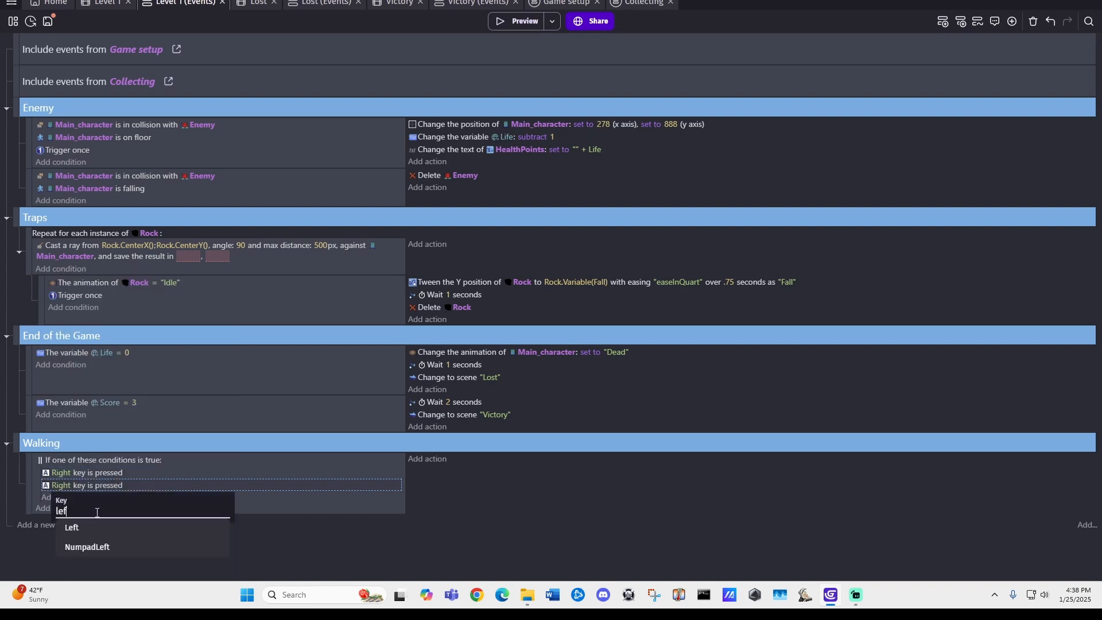
pyautogui.click(114, 531)
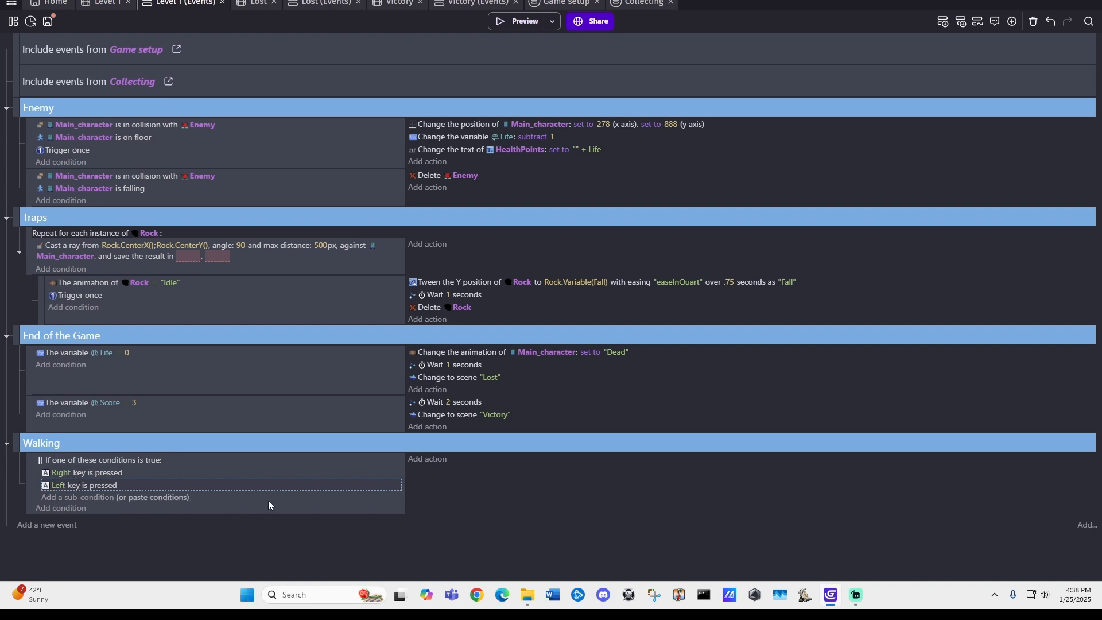
# Step: Add an Animation (by name) action to the Right/Left key event that sets Main_character's animation to Walk
pyautogui.click(433, 459)
pyautogui.write('change')
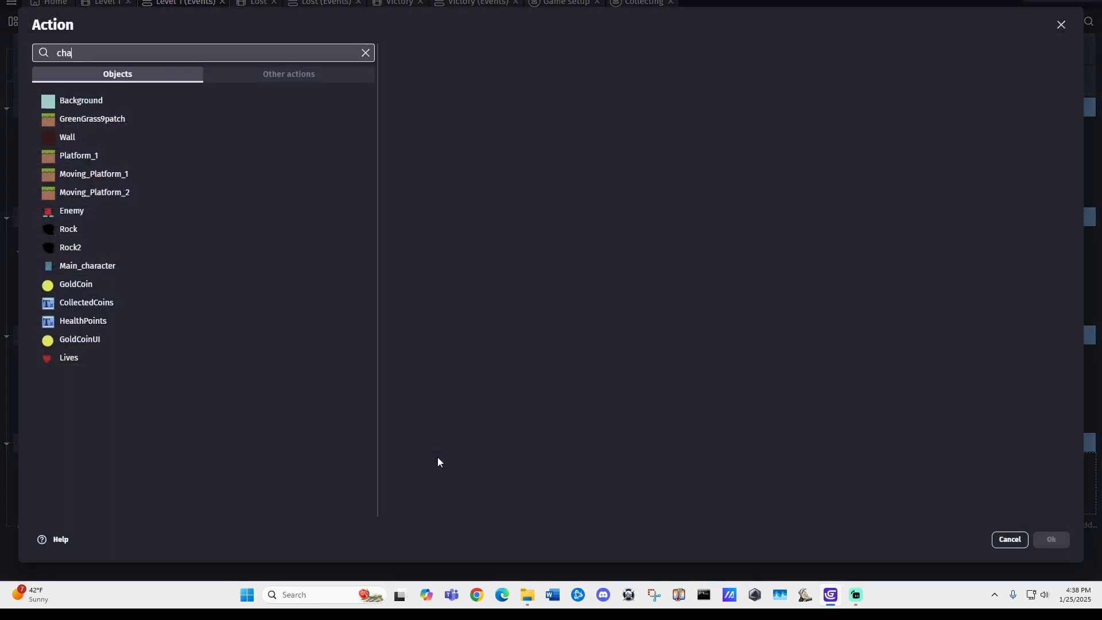
pyautogui.press('BackSpace')
pyautogui.press('BackSpace')
pyautogui.press('BackSpace')
pyautogui.press('BackSpace')
pyautogui.press('BackSpace')
pyautogui.press('BackSpace')
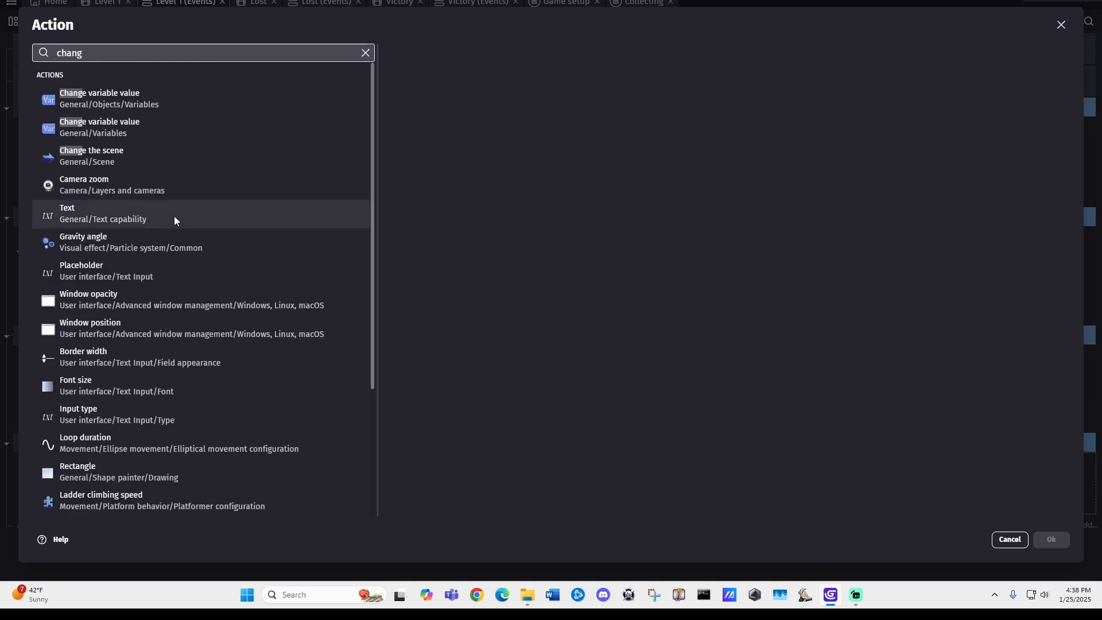
pyautogui.write('anima')
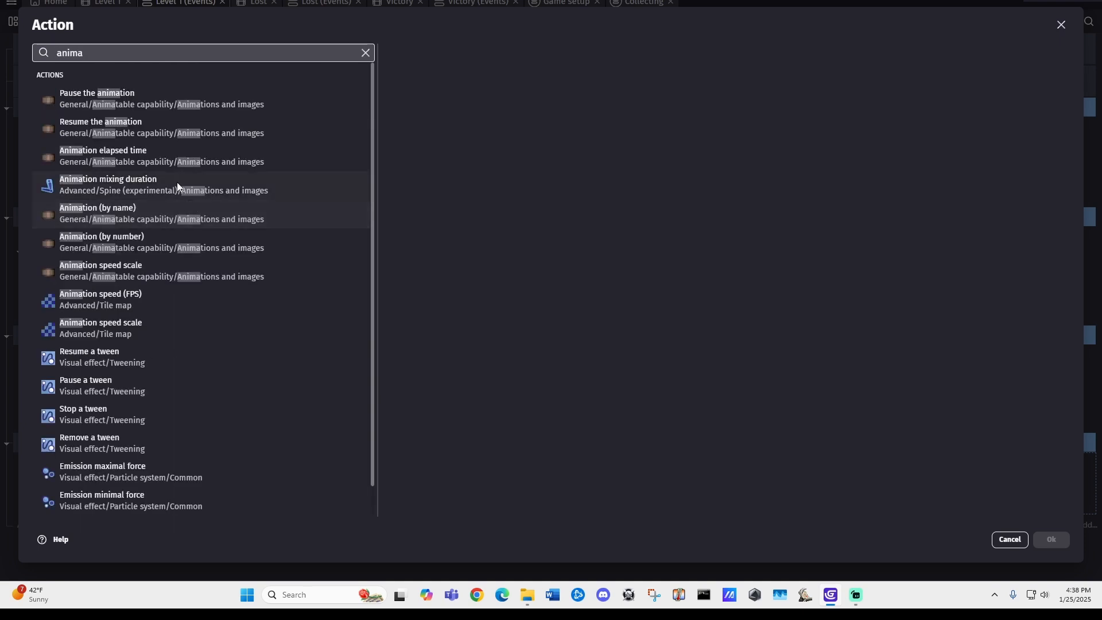
pyautogui.click(118, 220)
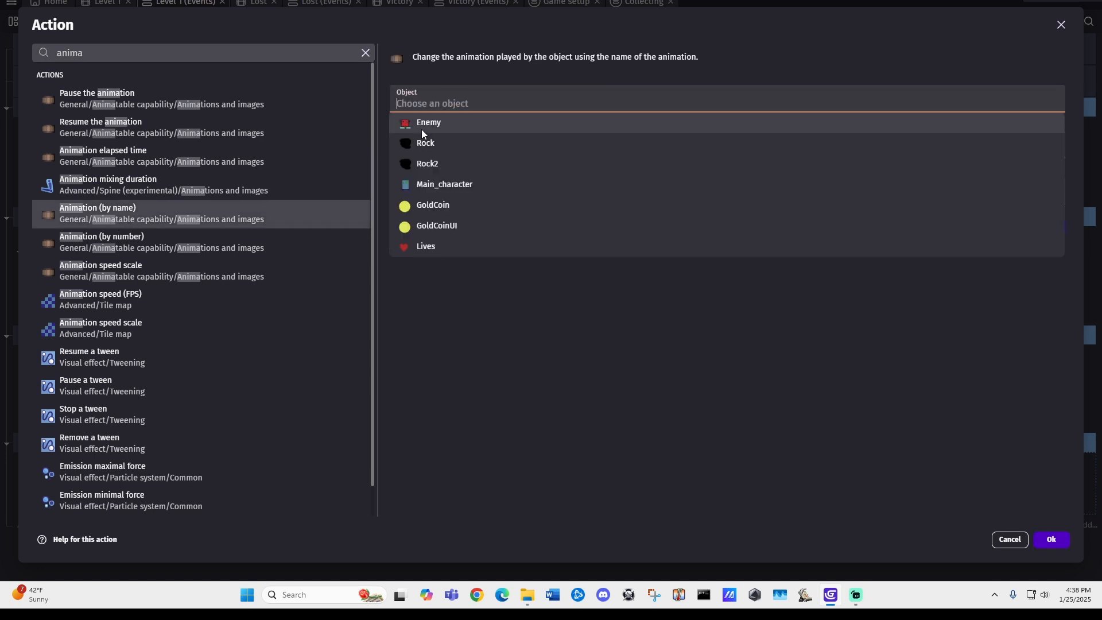
pyautogui.click(464, 183)
pyautogui.click(436, 196)
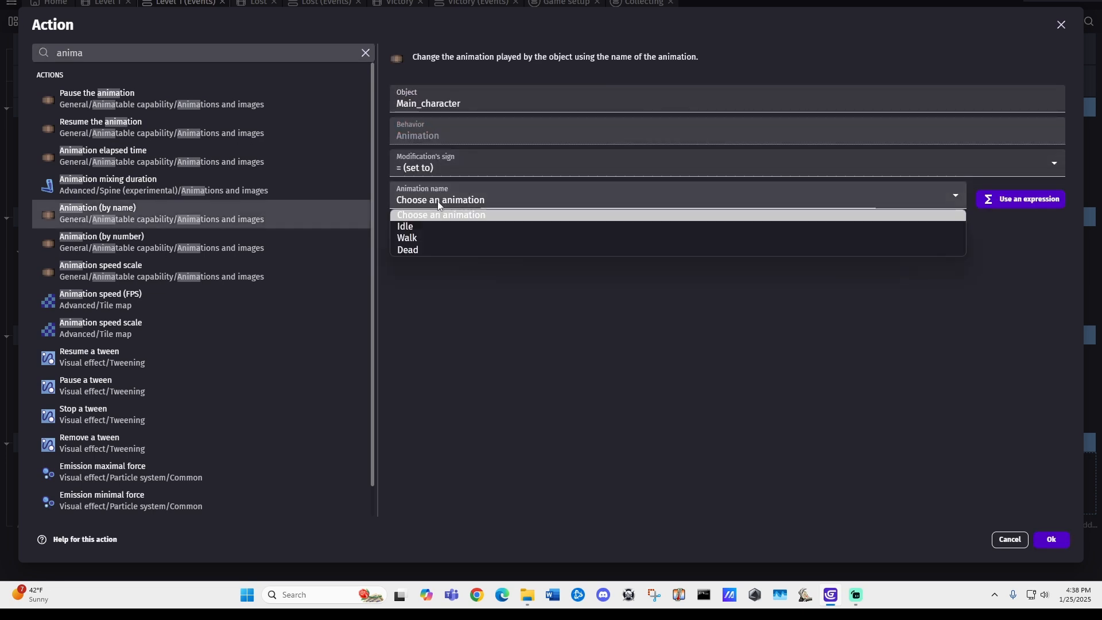
pyautogui.click(435, 240)
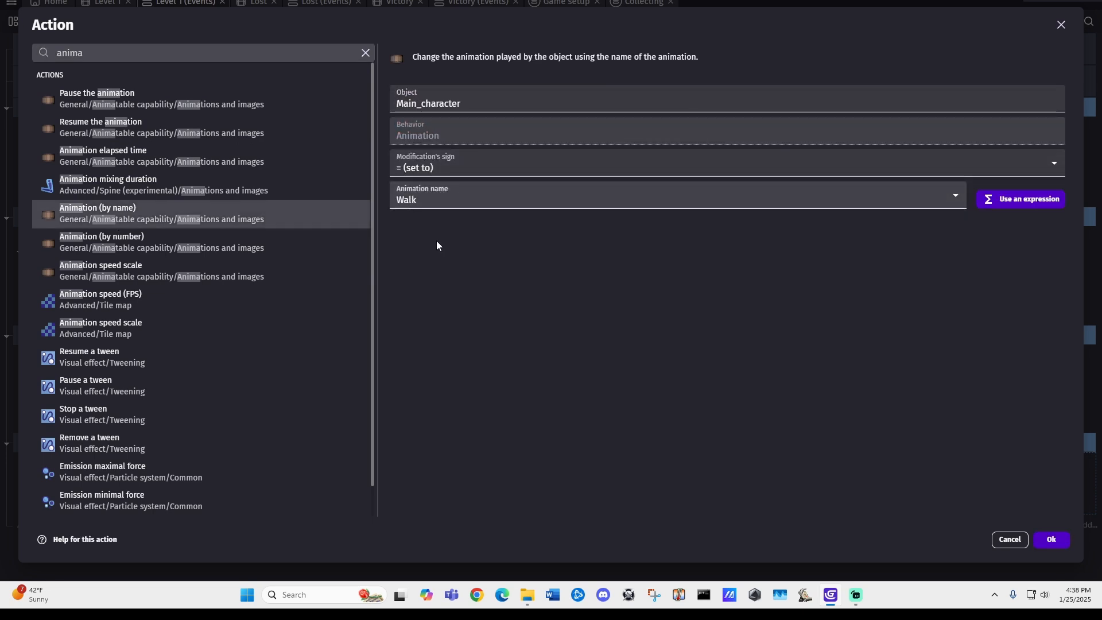
pyautogui.click(1052, 540)
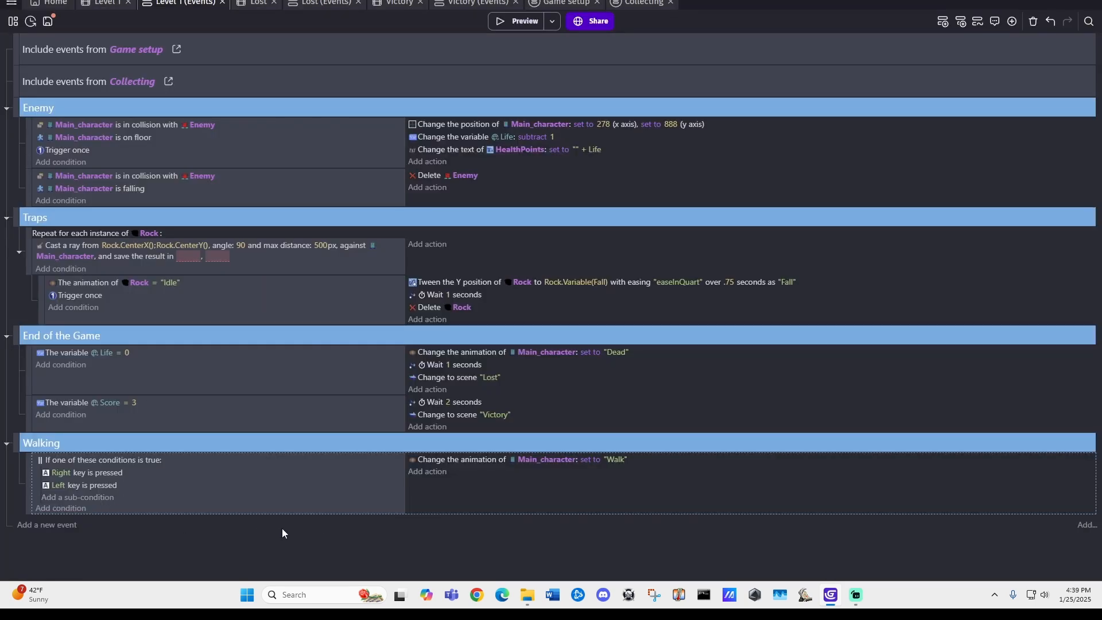
# Step: Add a second event to the Walking group with the condition Any key released
pyautogui.click(33, 525)
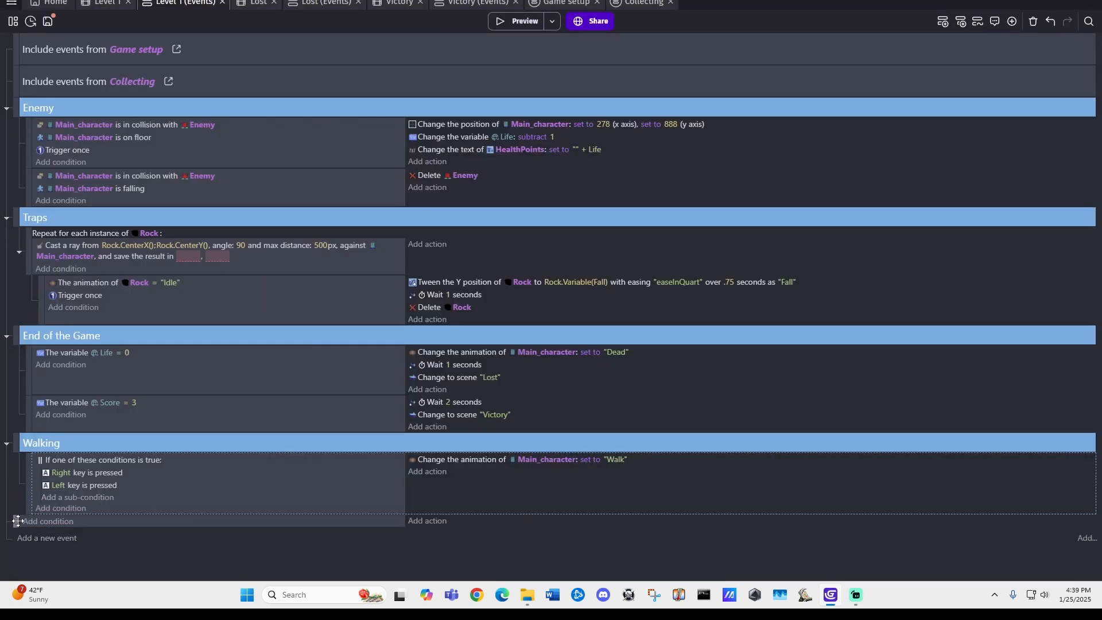
pyautogui.click(58, 523)
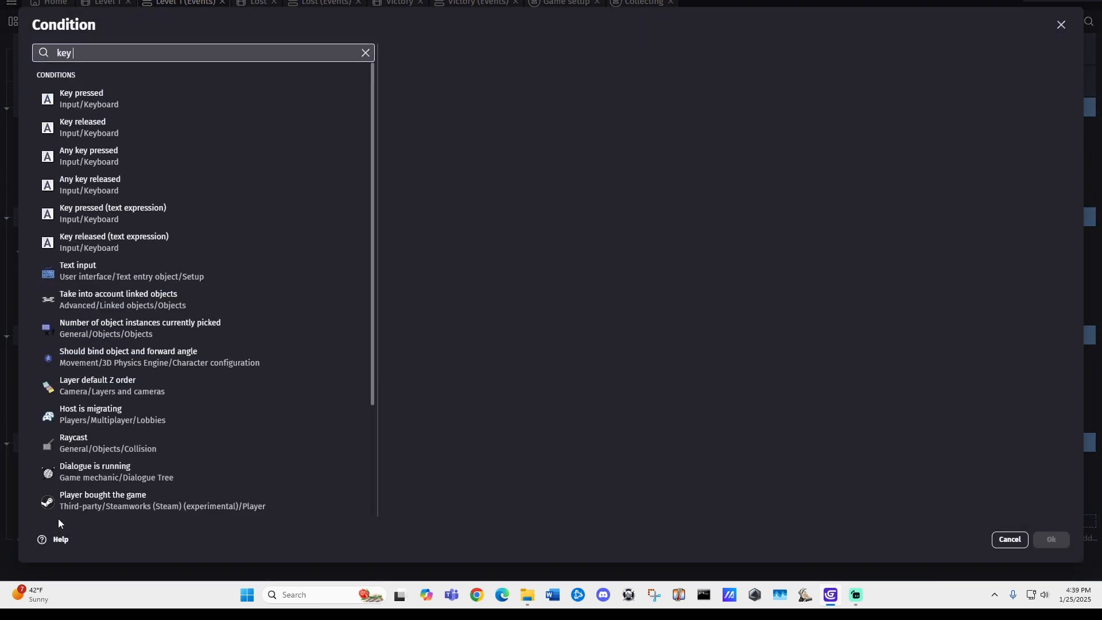
pyautogui.click(117, 190)
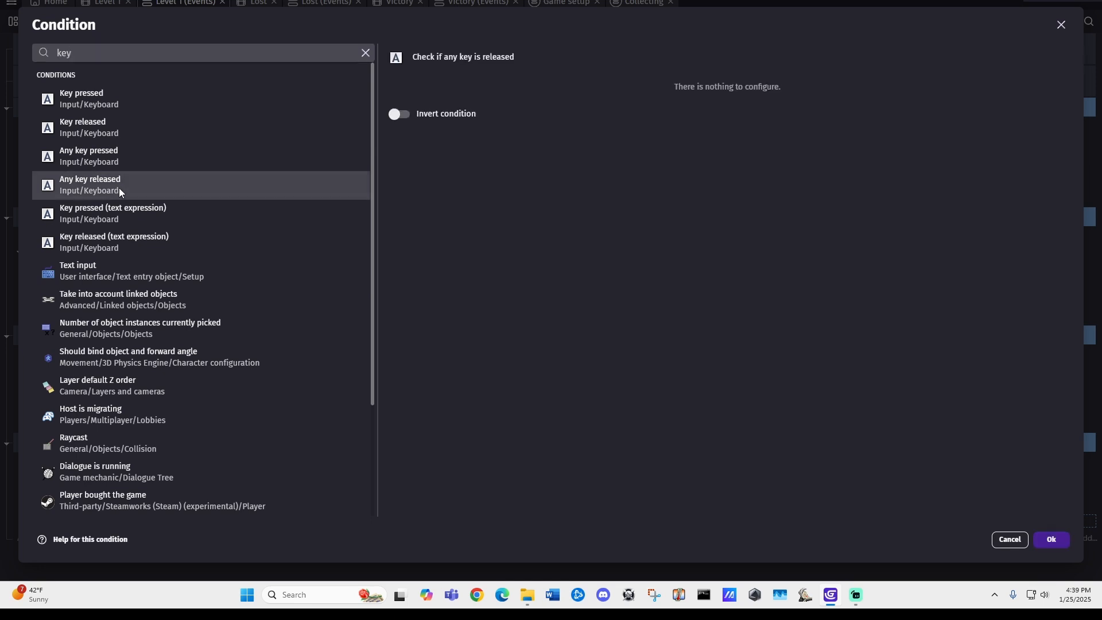
pyautogui.click(1050, 538)
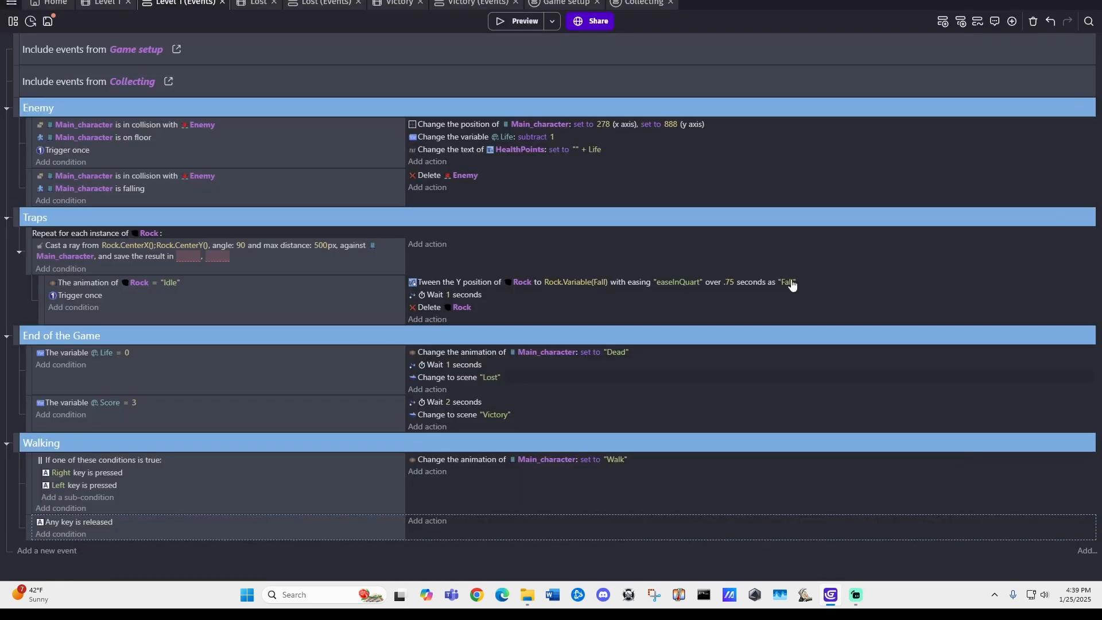
# Step: Add an Animation (by name) action to the key-released event that sets Main_character's animation to Idle
pyautogui.click(438, 521)
pyautogui.write('aniamtion')
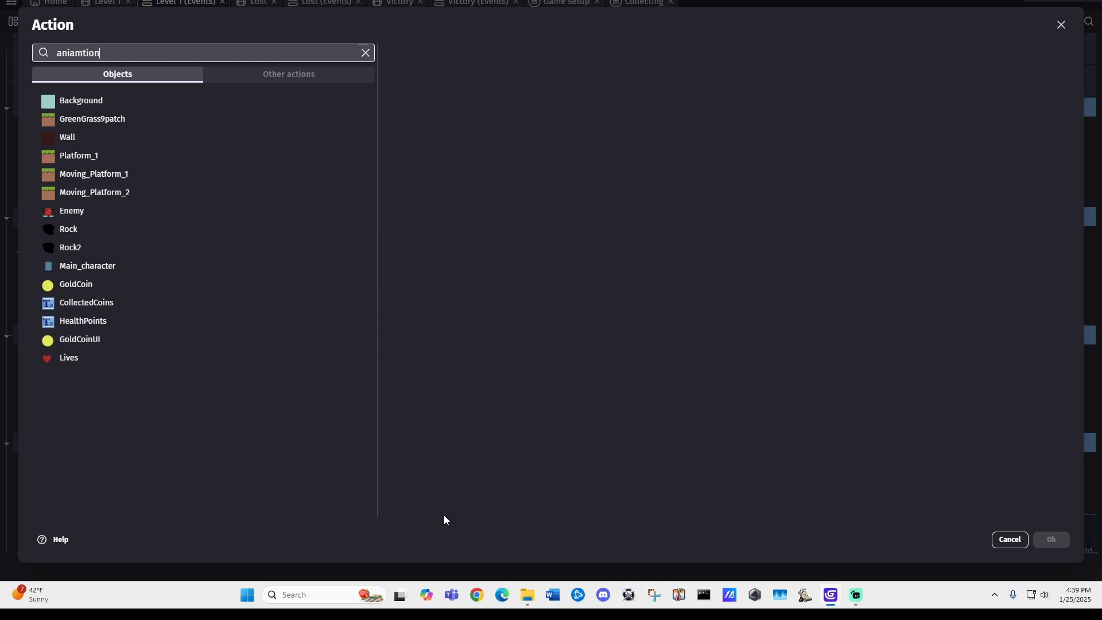
pyautogui.click(147, 211)
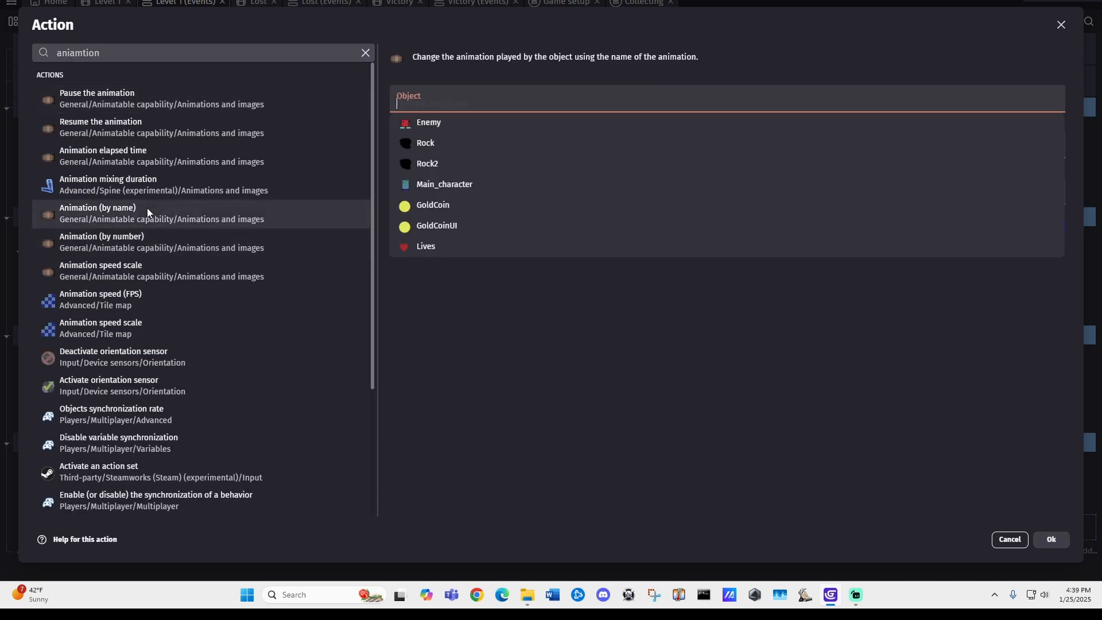
pyautogui.click(471, 184)
pyautogui.click(427, 200)
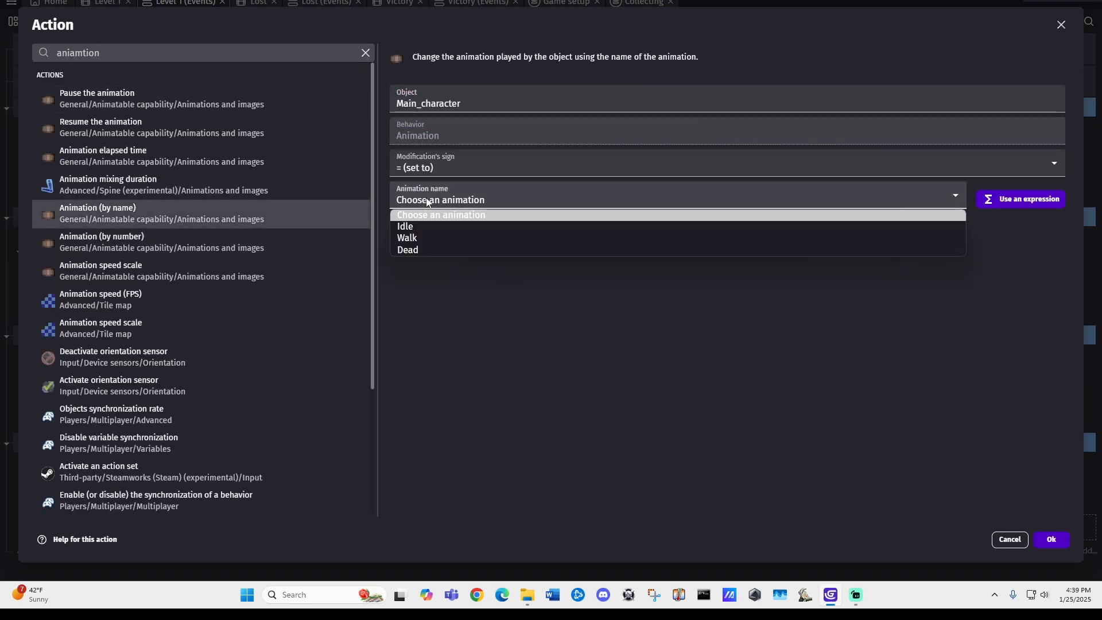
pyautogui.click(421, 226)
pyautogui.click(1051, 539)
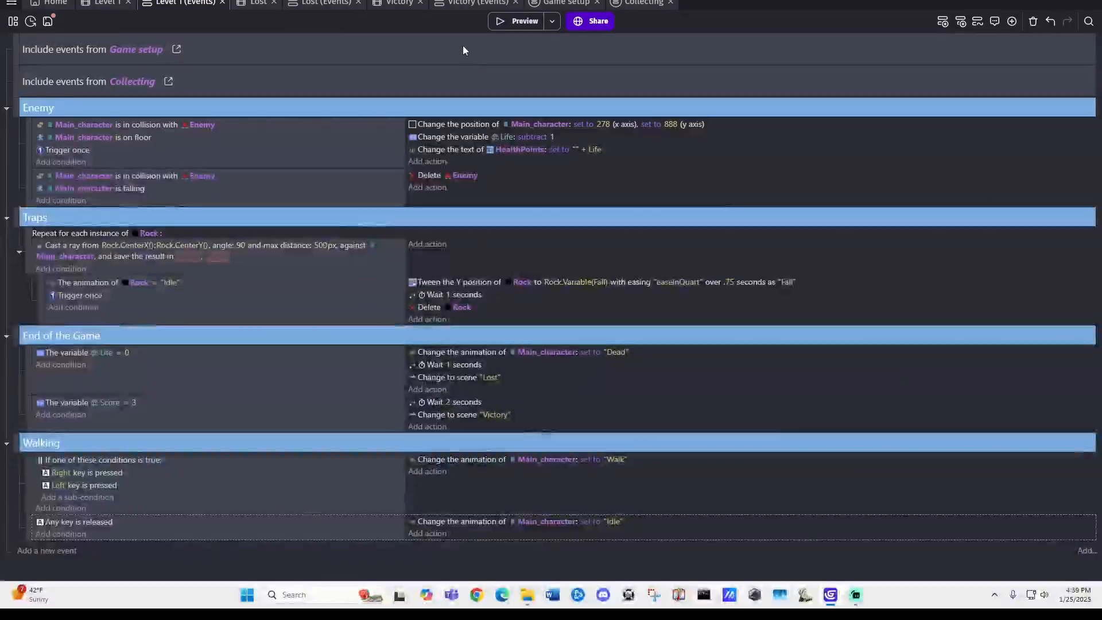
# Step: Preview the Level 1 scene, walk the main character right and left to test its Walk and Idle animations, and close the preview
pyautogui.click(116, 3)
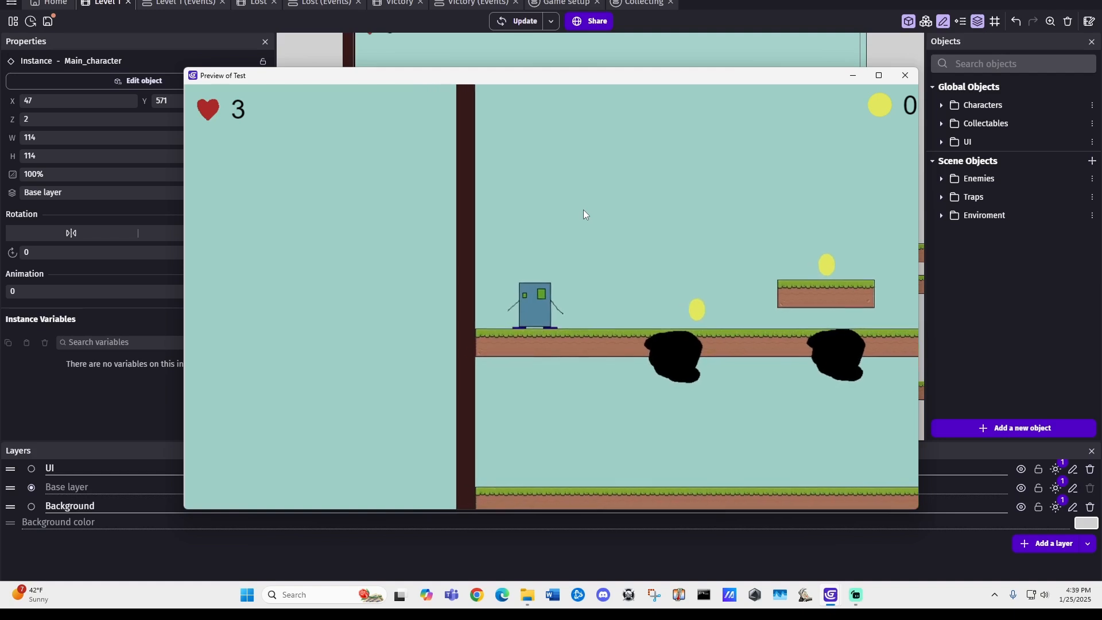
pyautogui.press('Right')
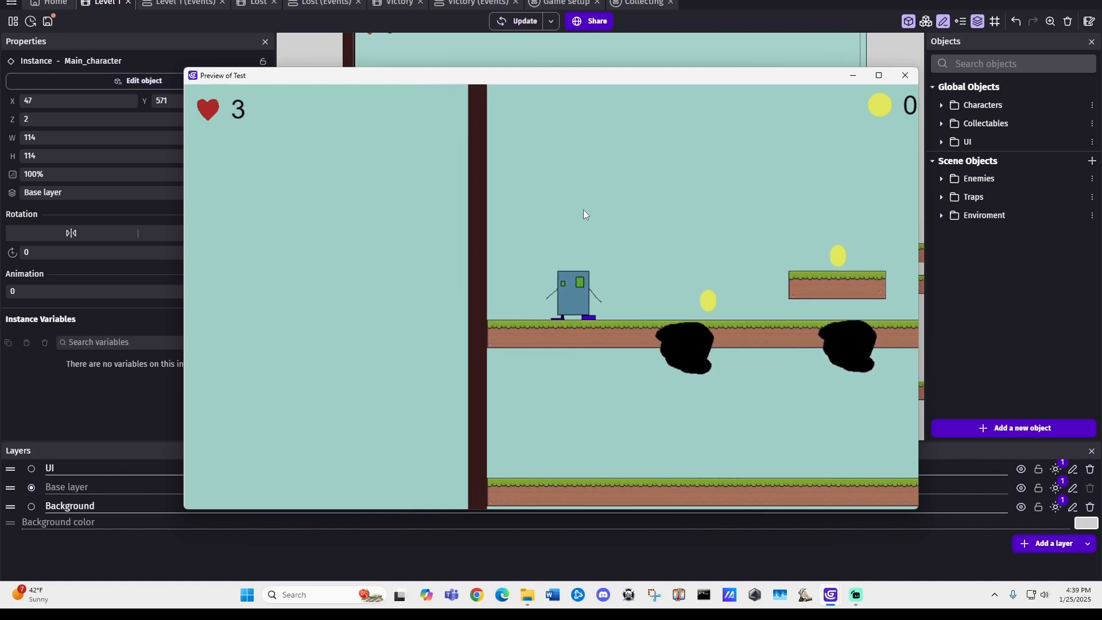
pyautogui.press('Right')
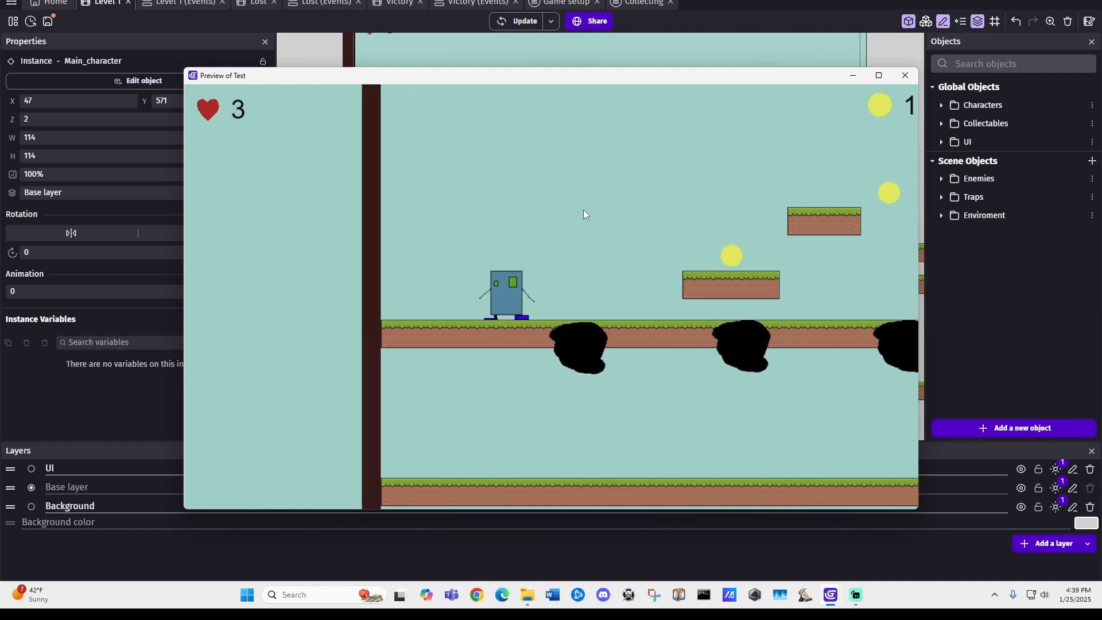
pyautogui.press('Left')
pyautogui.press('Right')
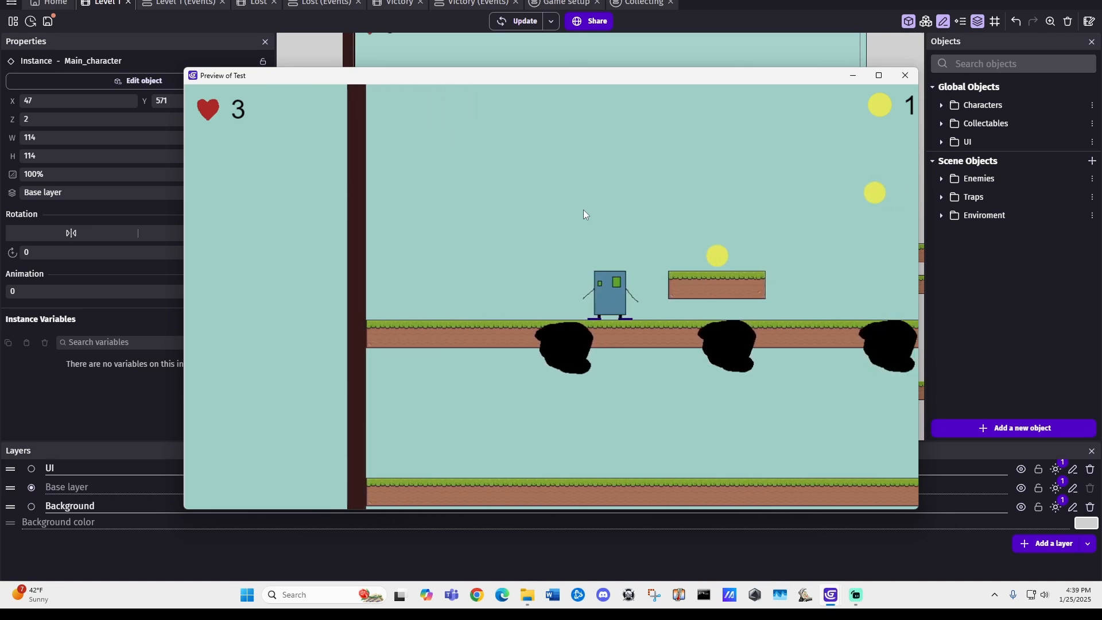
pyautogui.press('Left')
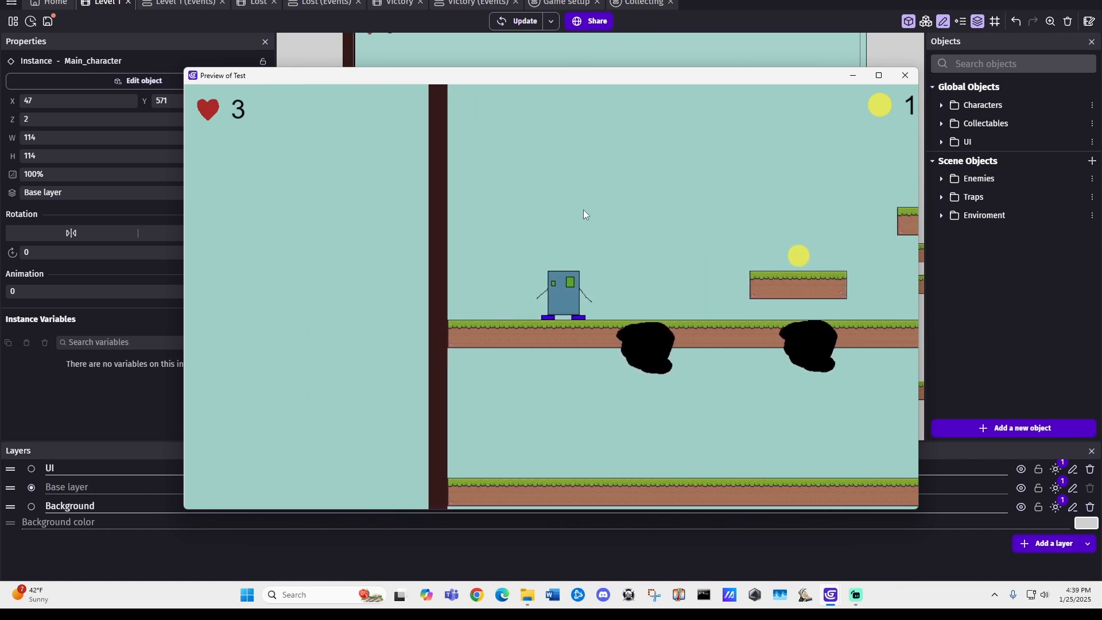
pyautogui.press('Right')
pyautogui.press('Left')
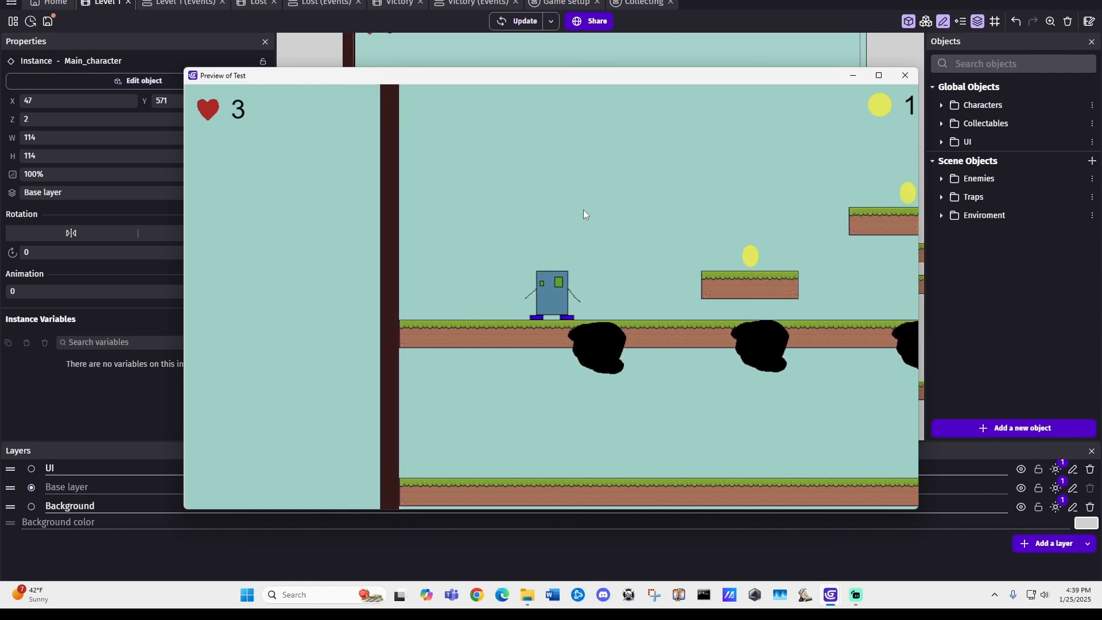
pyautogui.click(905, 75)
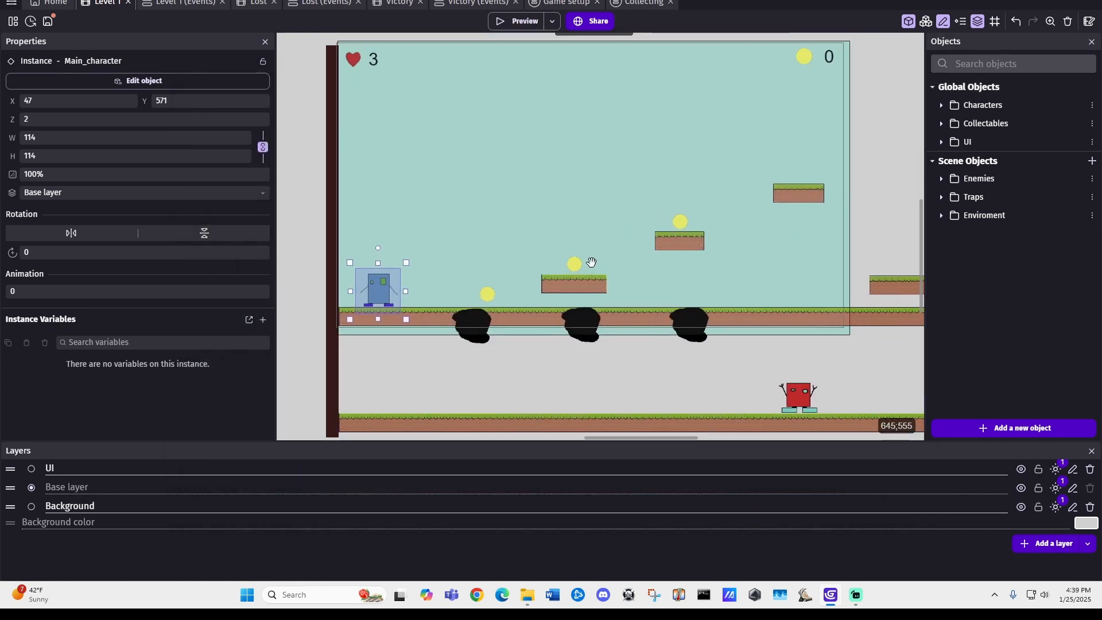
pyautogui.moveTo(591, 262); pyautogui.dragTo(589, 264, button='middle')
pyautogui.click(578, 388)
pyautogui.moveTo(578, 386); pyautogui.dragTo(596, 376, button='middle')
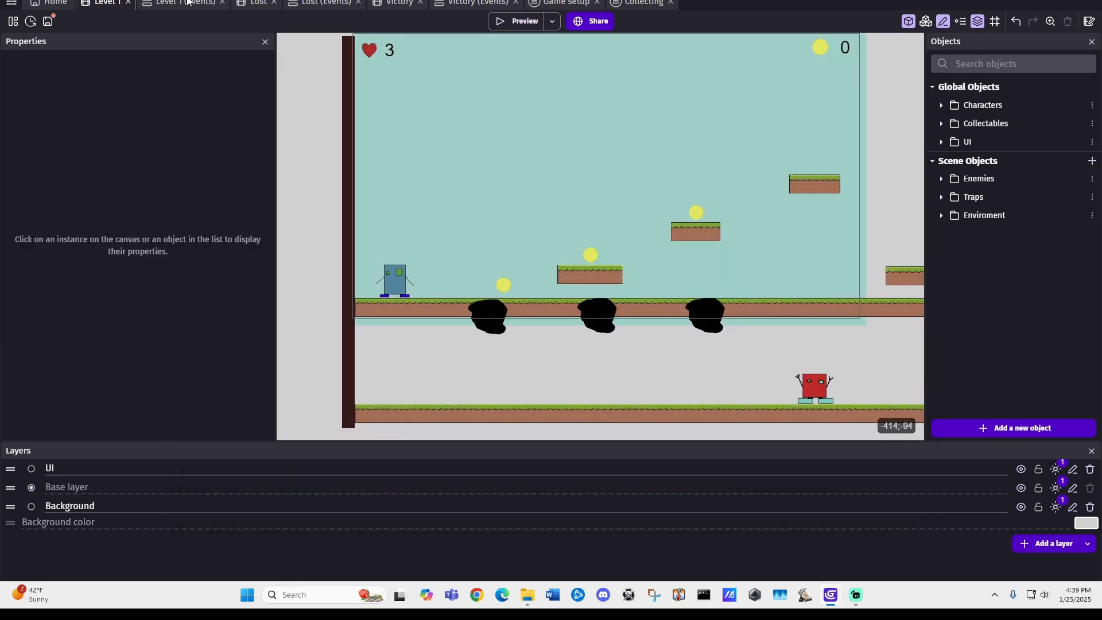
pyautogui.hotkey('ctrl', 'Tab')
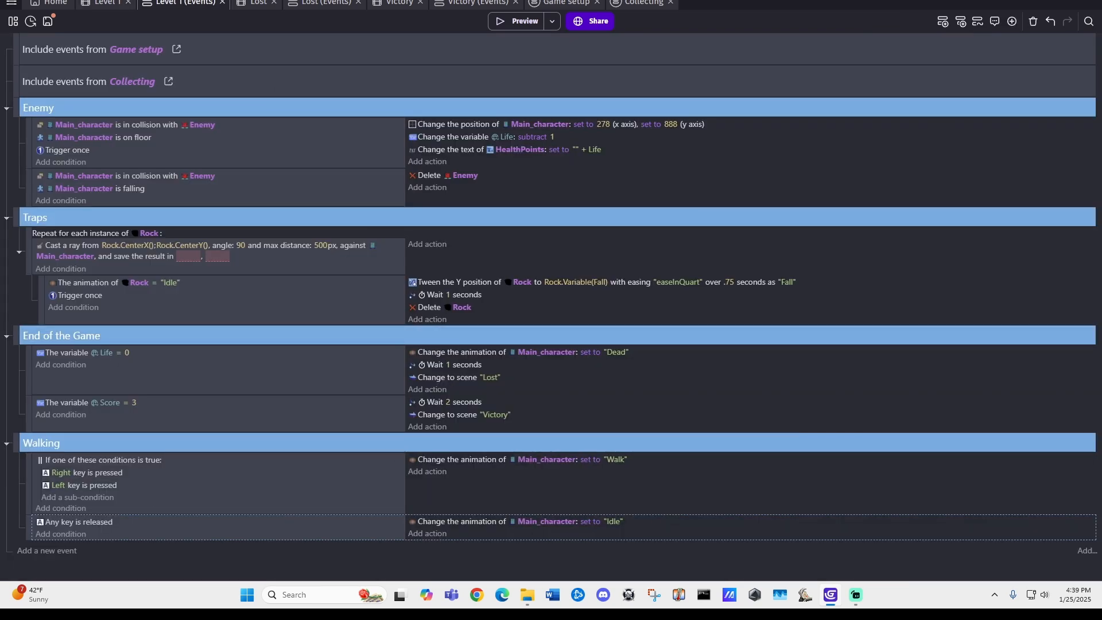
pyautogui.click(112, 3)
pyautogui.moveTo(580, 359); pyautogui.dragTo(538, 348, button='middle')
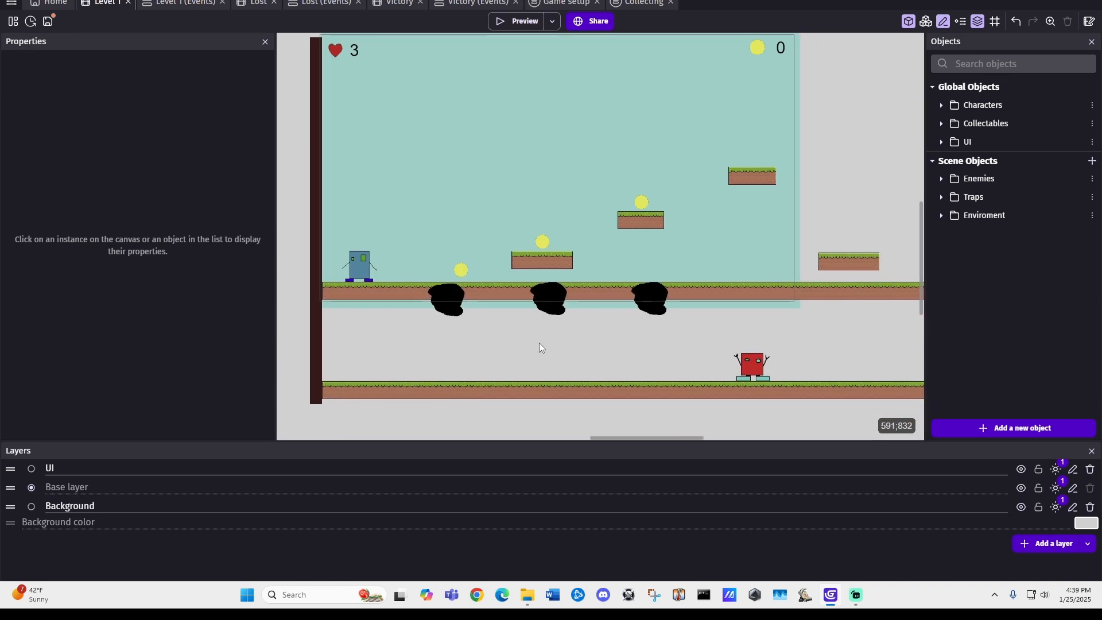